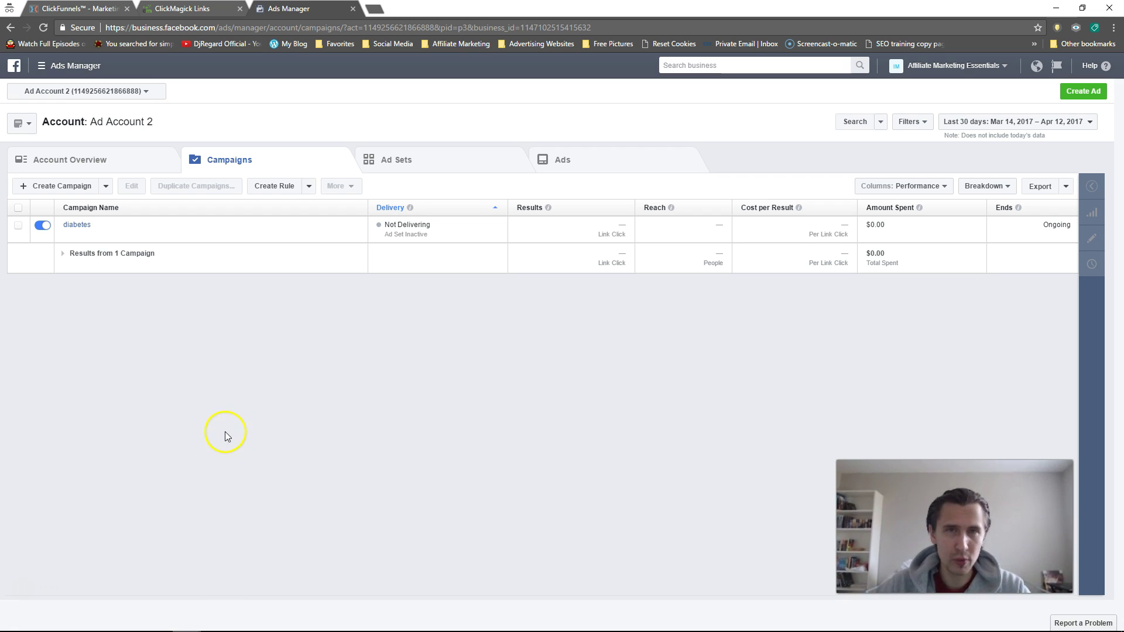
Step: Switch to the practice file in Notepad and copy the image URL from the Facebook pixel code's noscript tag
{"action": "left_click", "coordinate": [157, 620]}
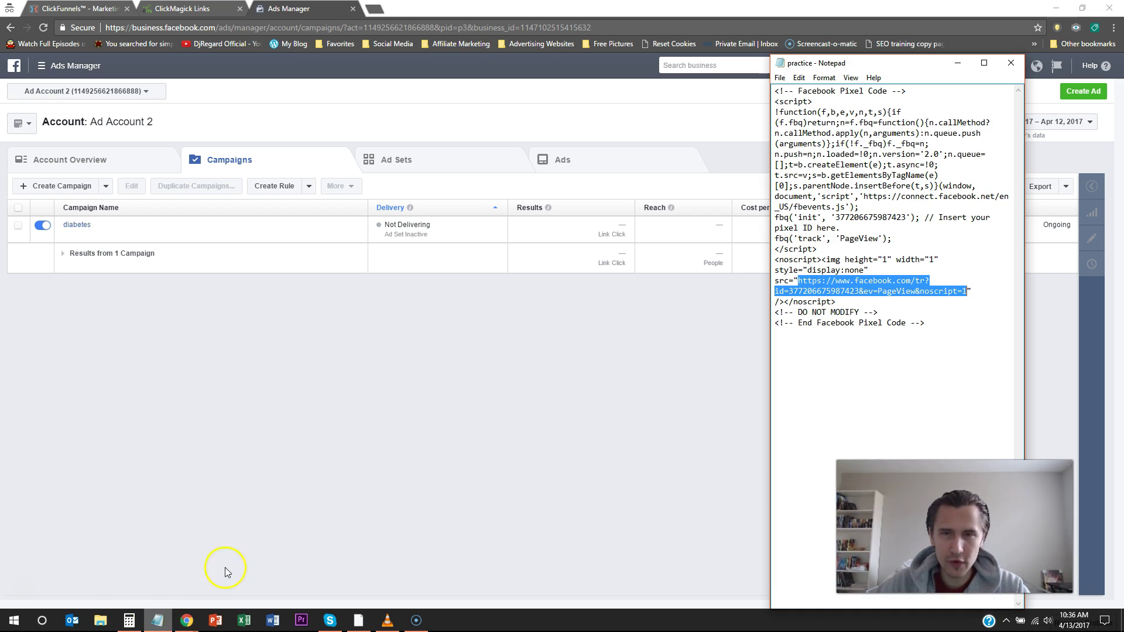
{"action": "left_click", "coordinate": [864, 207]}
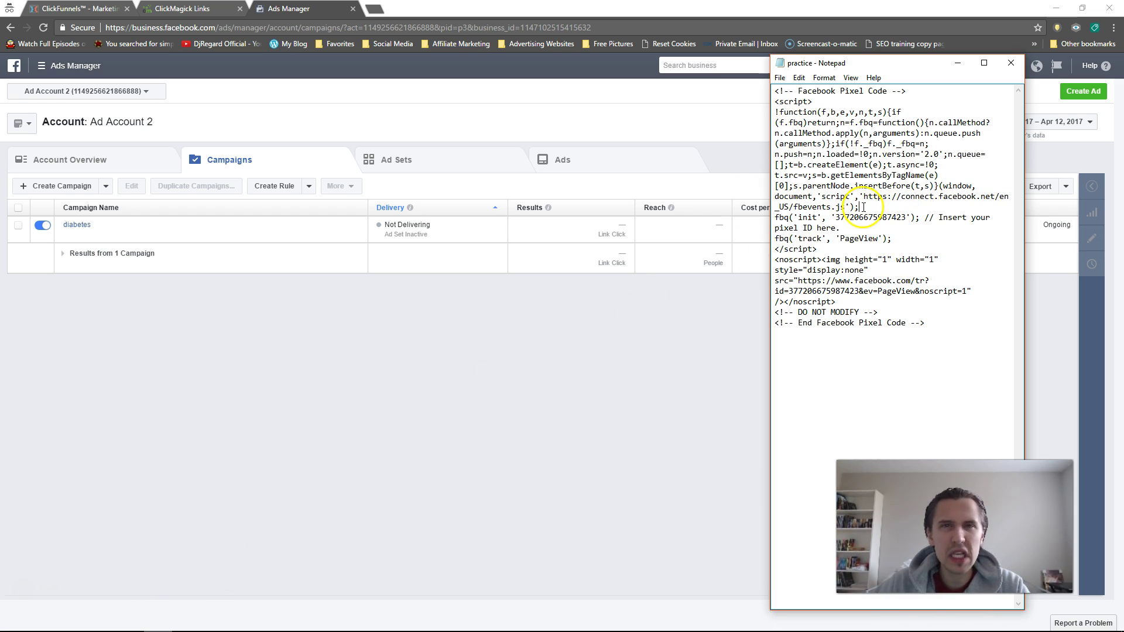
{"action": "left_click_drag", "start_coordinate": [954, 325], "coordinate": [787, 88]}
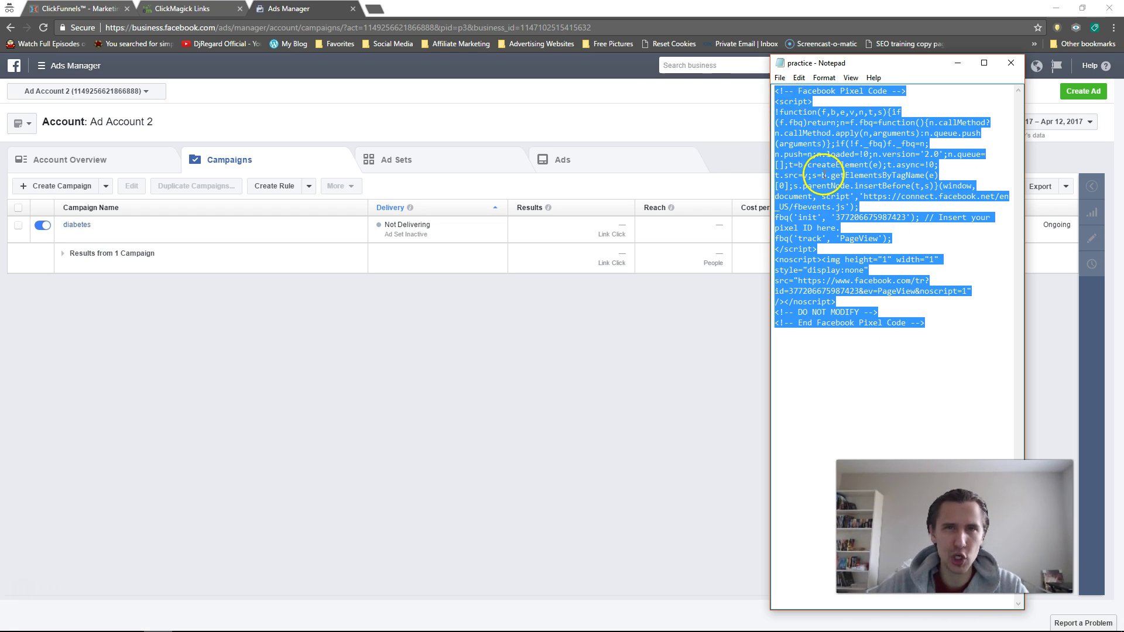
{"action": "left_click", "coordinate": [814, 176]}
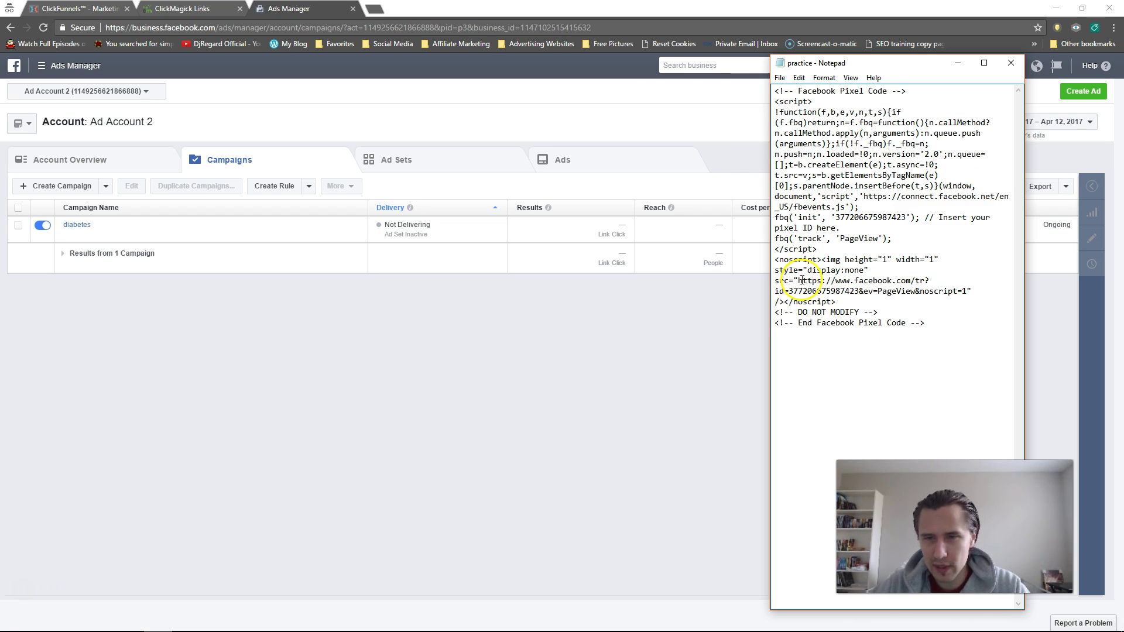
{"action": "left_click_drag", "start_coordinate": [798, 281], "coordinate": [970, 292]}
{"action": "key", "text": "ctrl+c"}
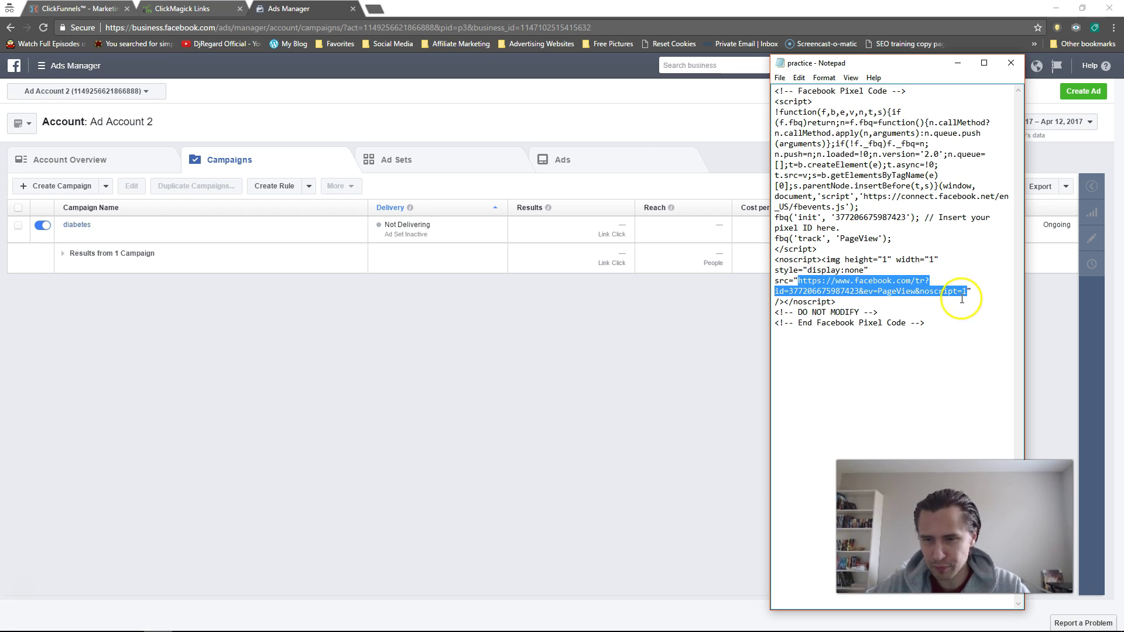
Step: Open the copied pixel URL in a new browser tab and magnify the page to inspect the pixel image
{"action": "left_click", "coordinate": [375, 8]}
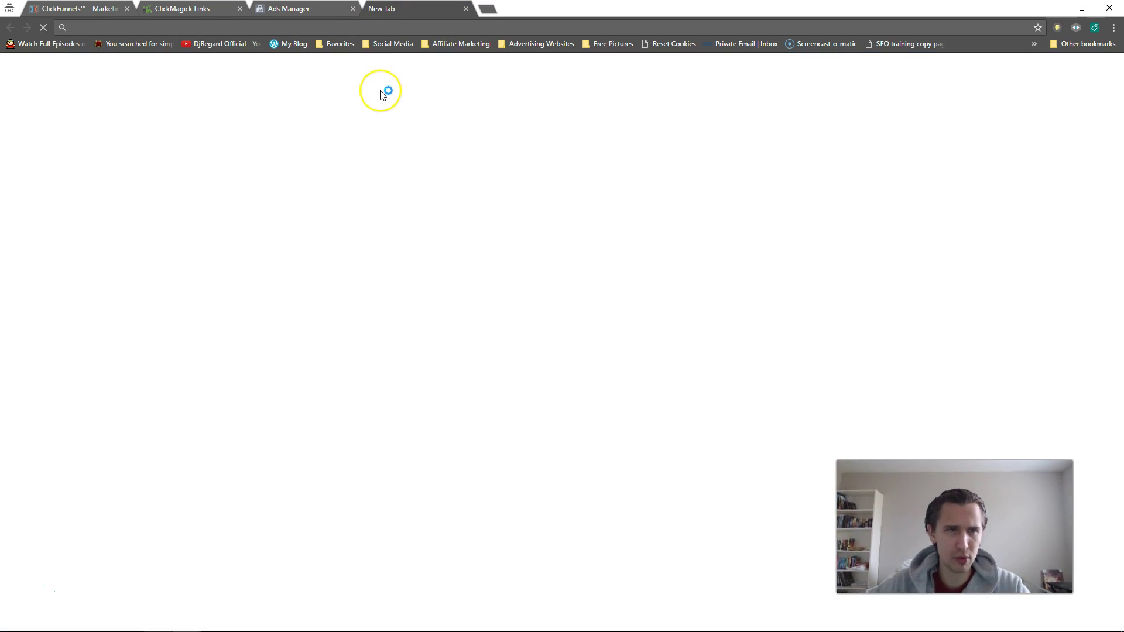
{"action": "key", "text": "ctrl+v"}
{"action": "key", "text": "Return"}
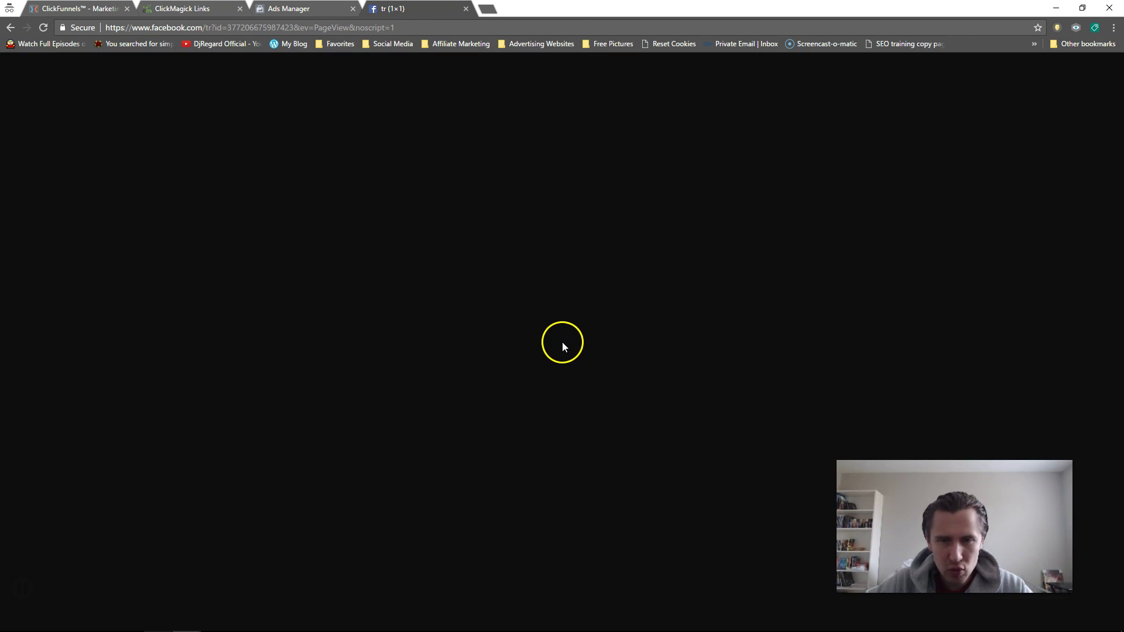
{"action": "key", "text": "ctrl+plus"}
{"action": "key", "text": "ctrl+plus"}
{"action": "key", "text": "ctrl+plus"}
{"action": "key", "text": "ctrl+plus"}
{"action": "key", "text": "ctrl+plus"}
{"action": "key", "text": "ctrl+plus"}
{"action": "key", "text": "ctrl+plus"}
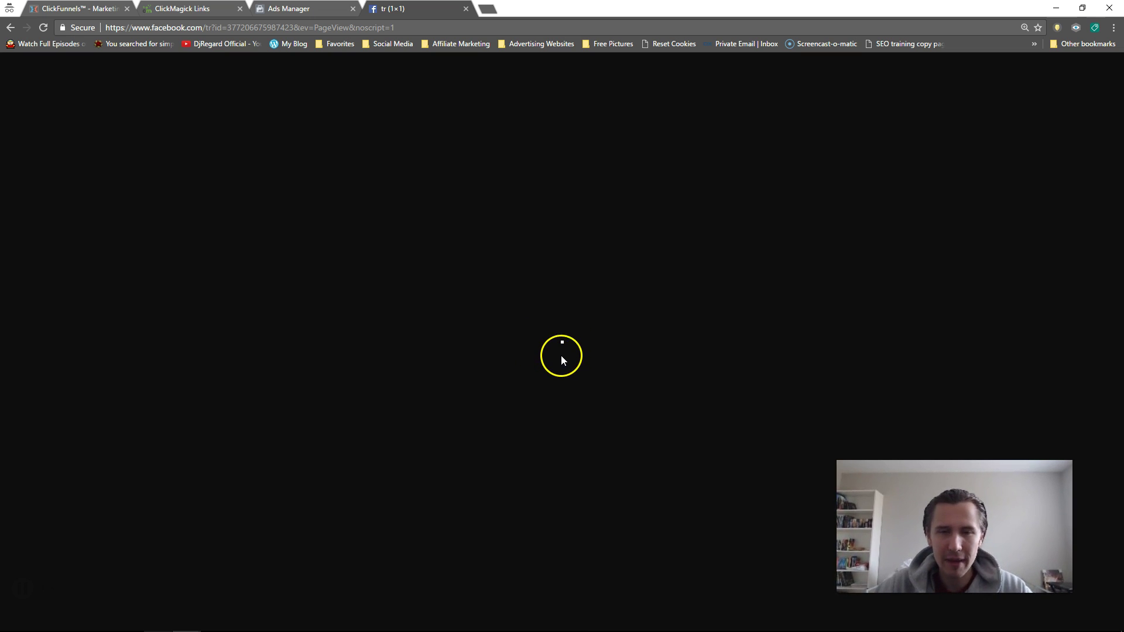
Step: Restore the pixel page to its default zoom level and close its browser tab
{"action": "key", "text": "ctrl+minus"}
{"action": "key", "text": "ctrl+minus"}
{"action": "key", "text": "ctrl+minus"}
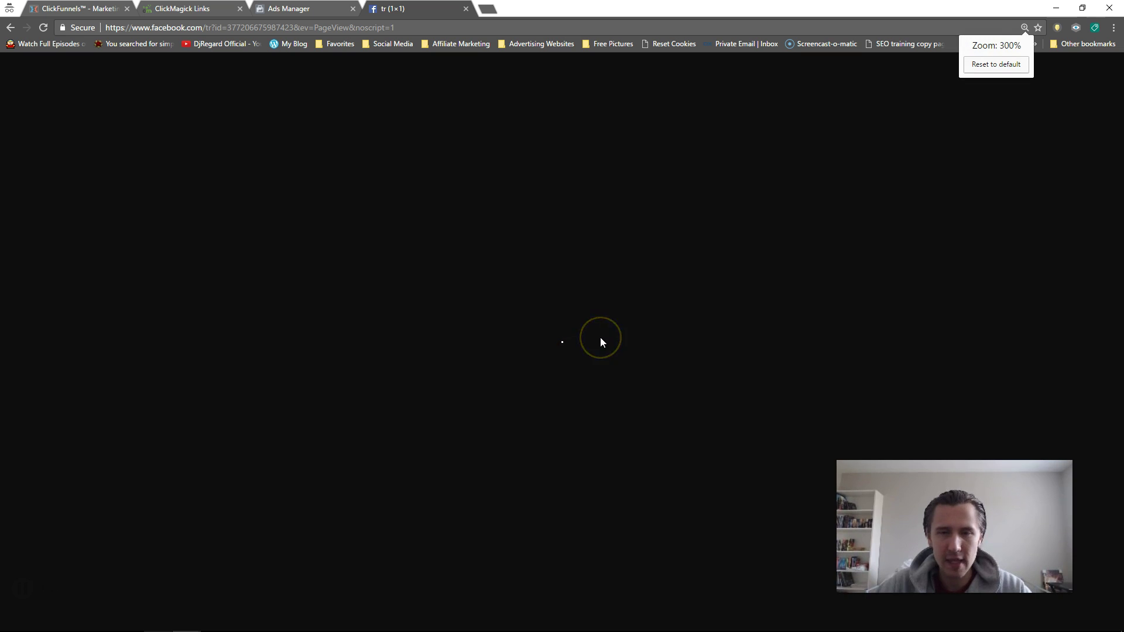
{"action": "key", "text": "ctrl+minus"}
{"action": "key", "text": "ctrl+minus"}
{"action": "key", "text": "ctrl+minus"}
{"action": "key", "text": "ctrl+minus"}
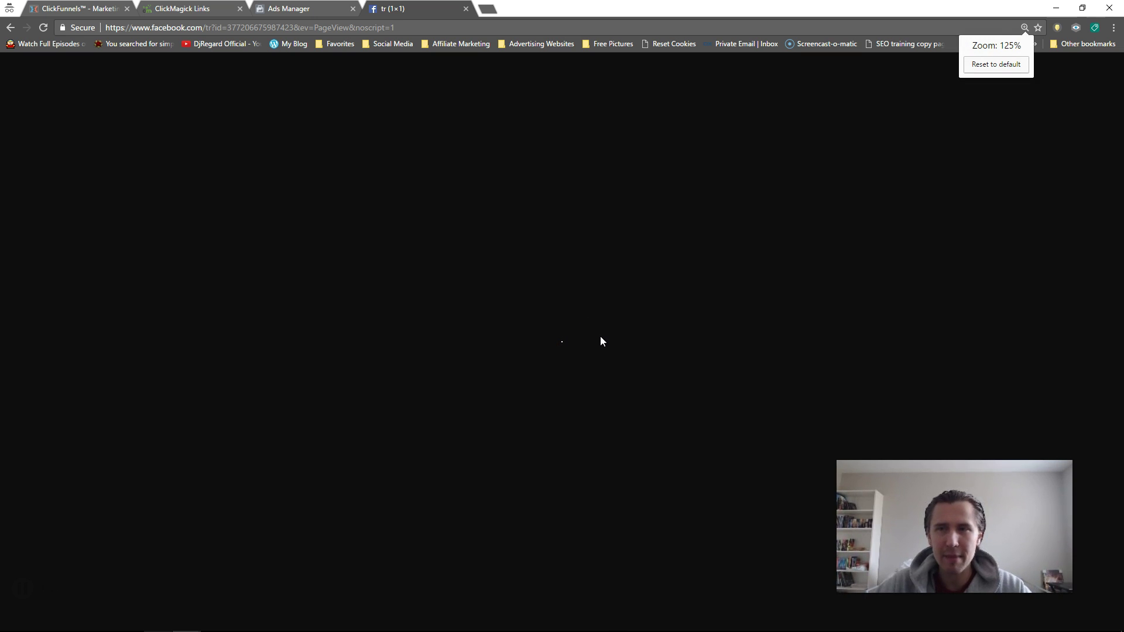
{"action": "key", "text": "ctrl+minus"}
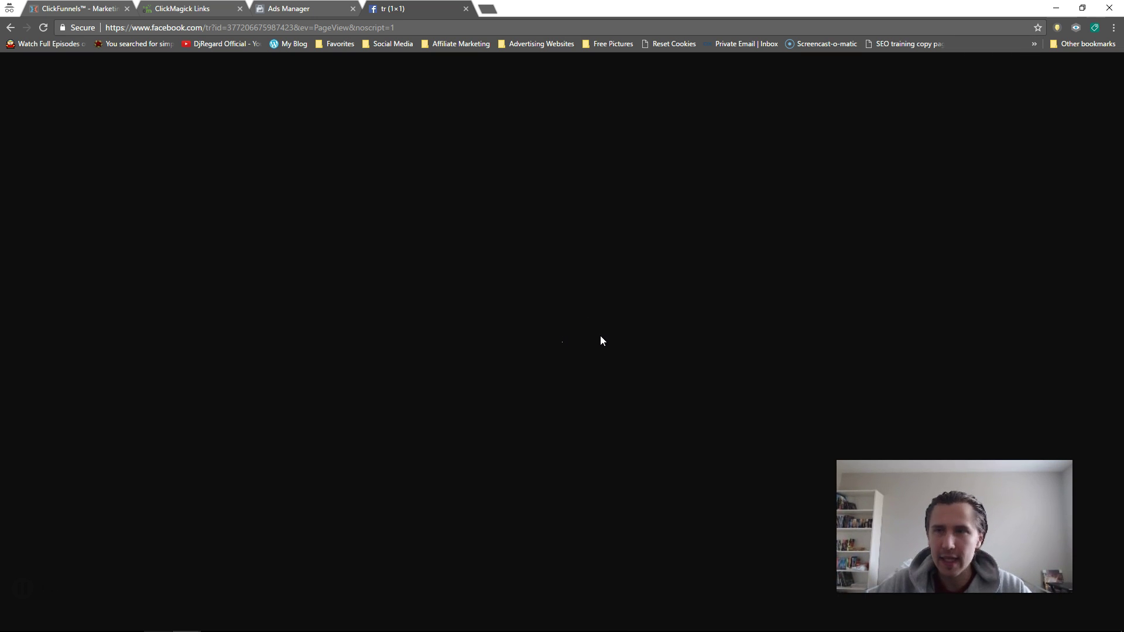
{"action": "key", "text": "ctrl+minus"}
{"action": "key", "text": "ctrl+plus"}
{"action": "left_click", "coordinate": [556, 296]}
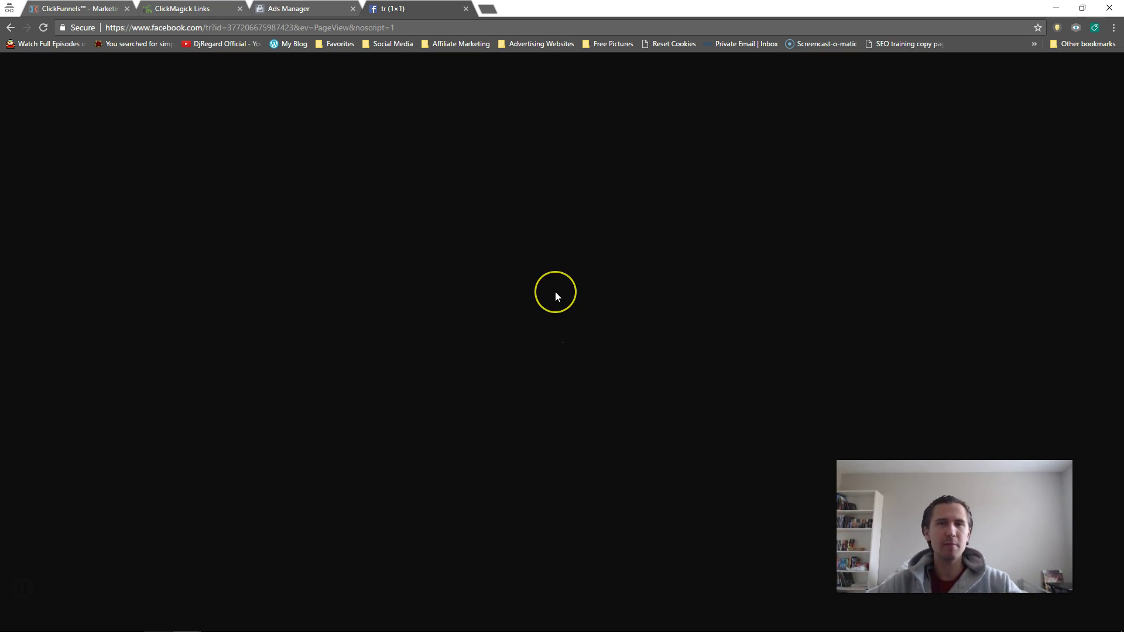
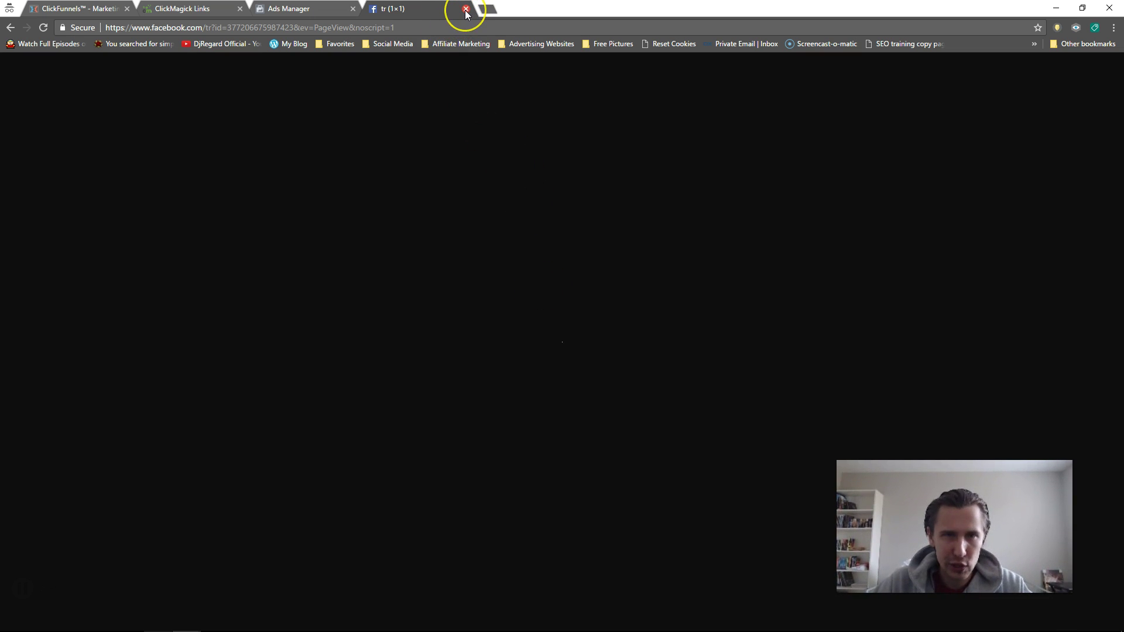
{"action": "left_click", "coordinate": [466, 10]}
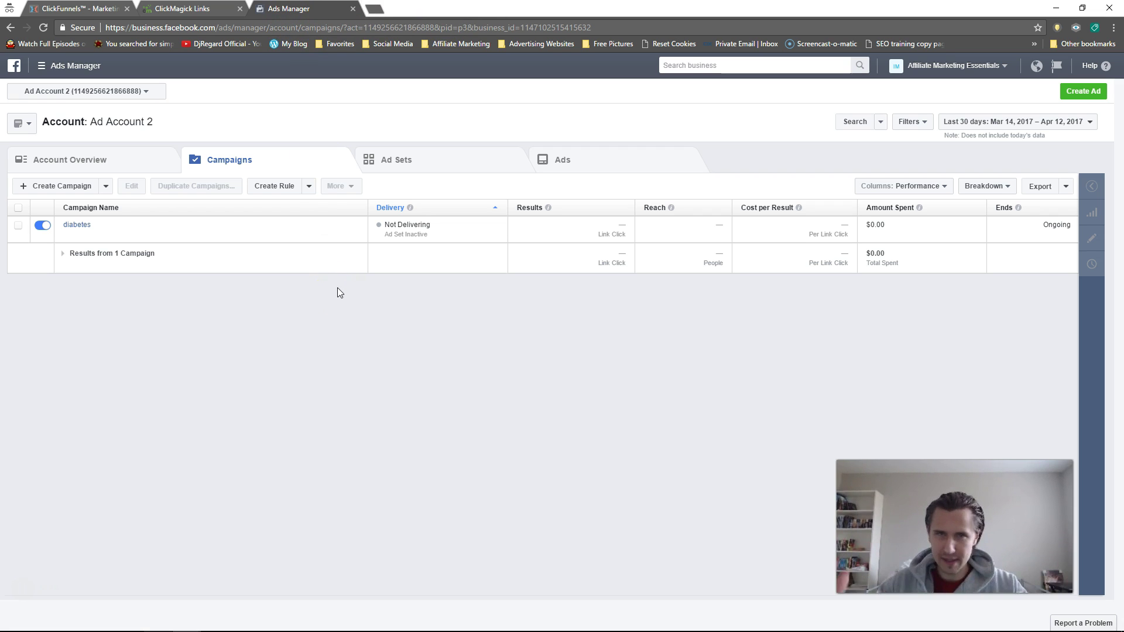
Step: Go to the Pixels page and display the base code of Ad Account 2's Pixel
{"action": "left_click", "coordinate": [42, 67]}
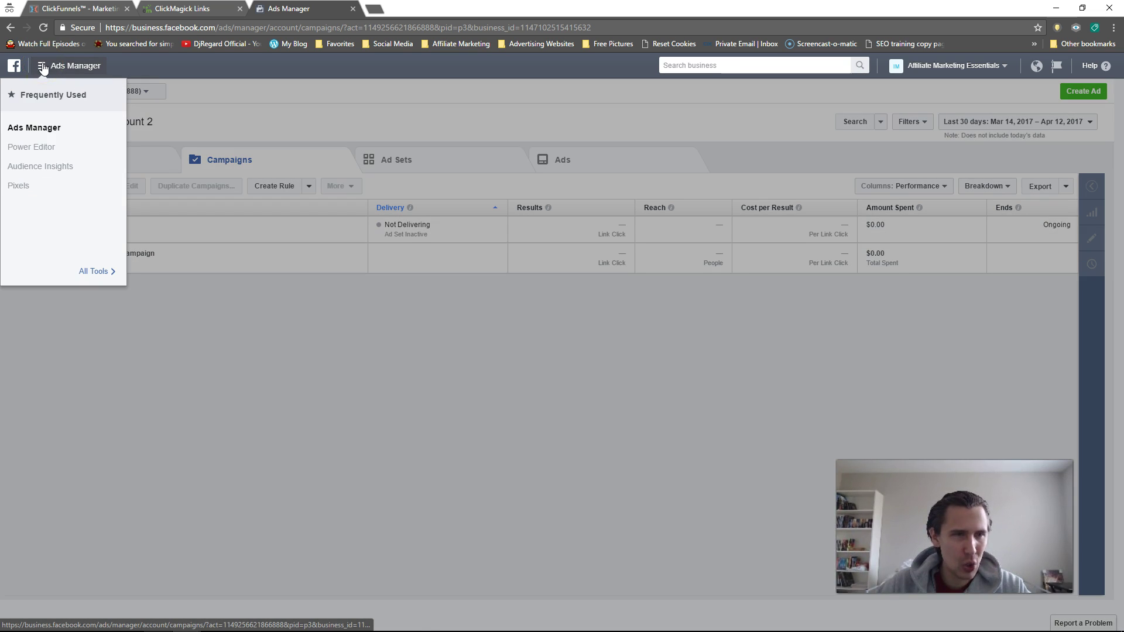
{"action": "left_click", "coordinate": [19, 186]}
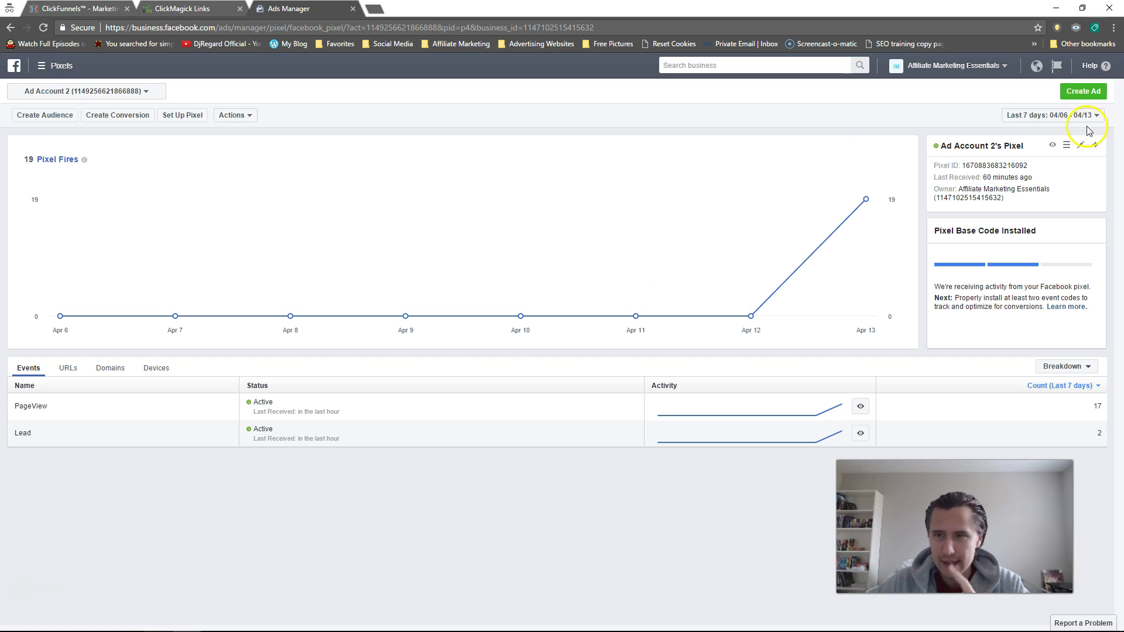
{"action": "left_click", "coordinate": [1052, 145]}
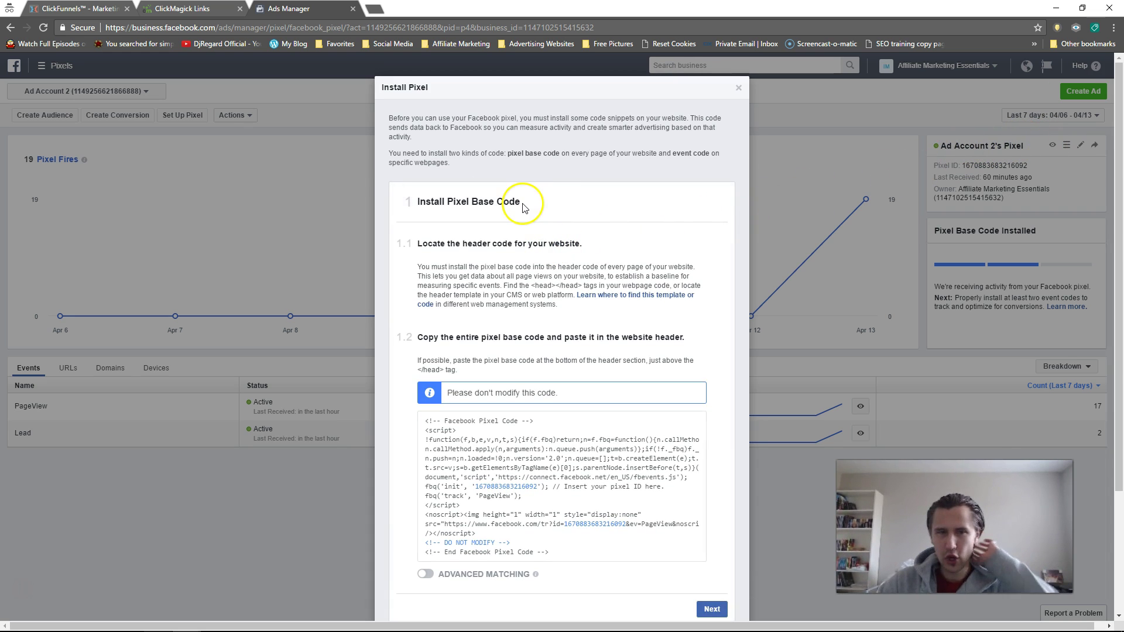
{"action": "scroll", "coordinate": [509, 269], "scroll_direction": "down", "scroll_amount": 2}
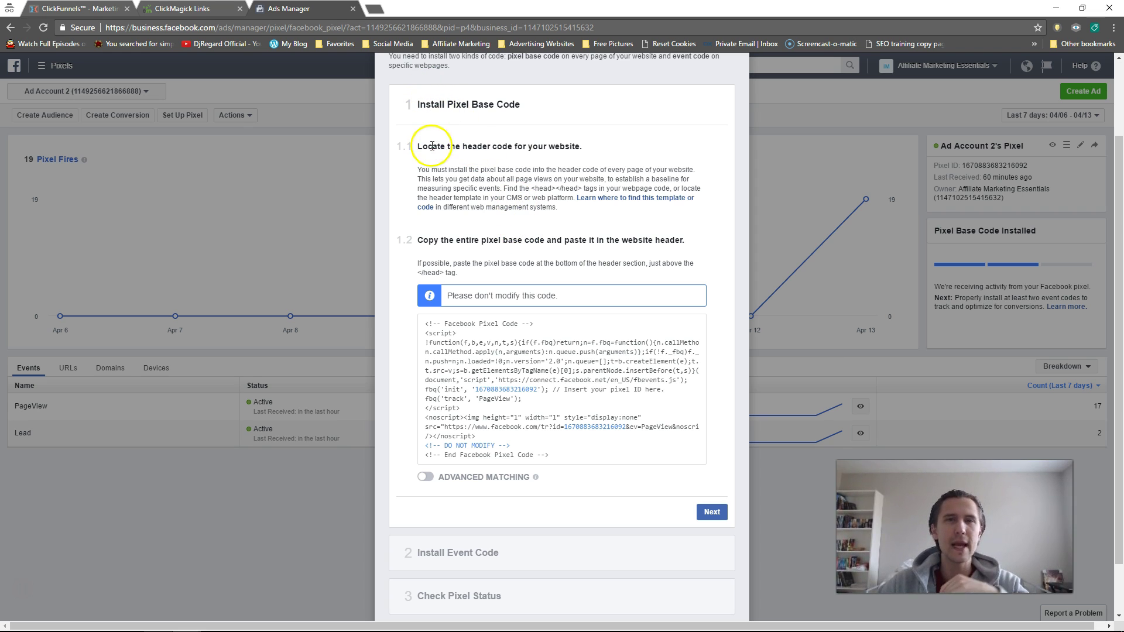
Step: Enable Advanced Matching for the pixel base code and copy the resulting code to the clipboard
{"action": "left_click", "coordinate": [508, 371]}
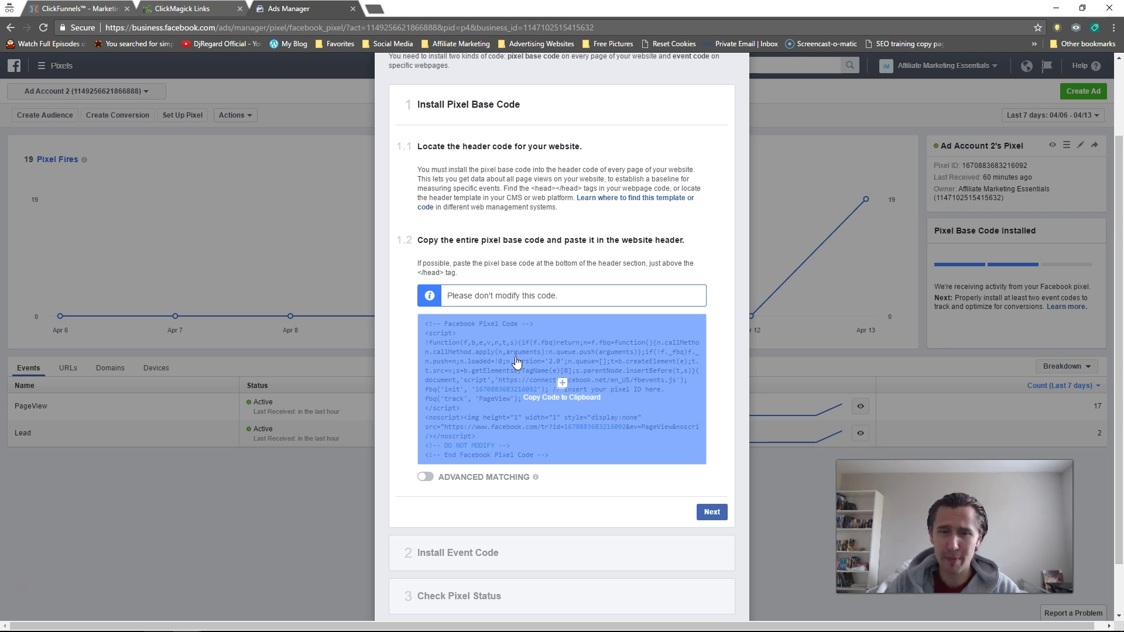
{"action": "left_click", "coordinate": [422, 478]}
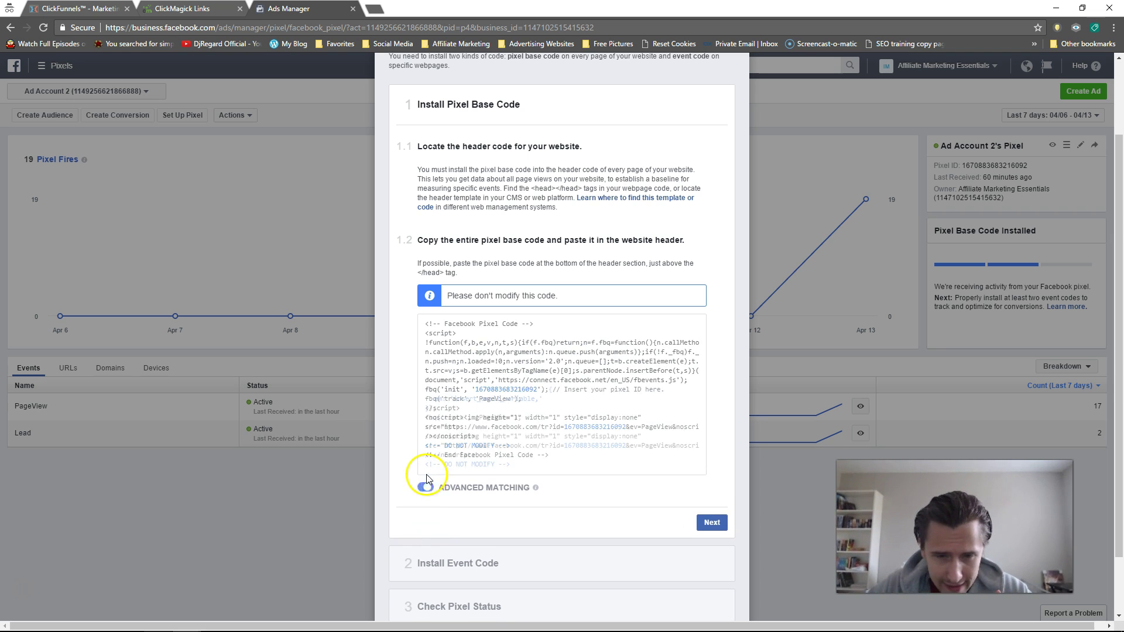
{"action": "mouse_move", "coordinate": [486, 407]}
{"action": "left_click", "coordinate": [423, 496]}
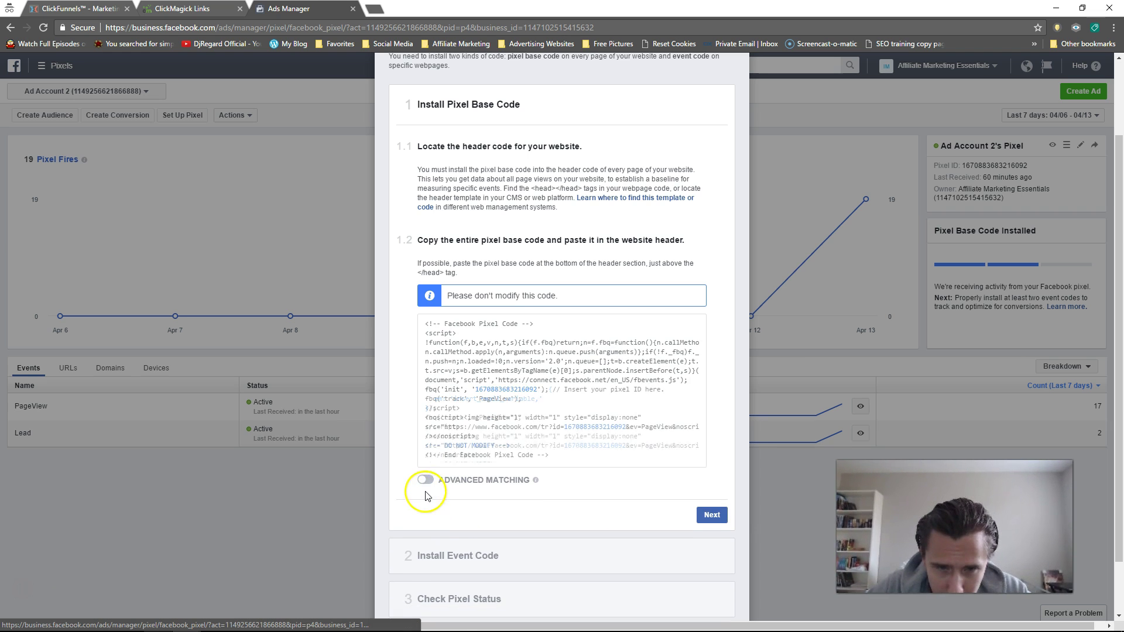
{"action": "left_click", "coordinate": [424, 478]}
{"action": "mouse_move", "coordinate": [477, 397]}
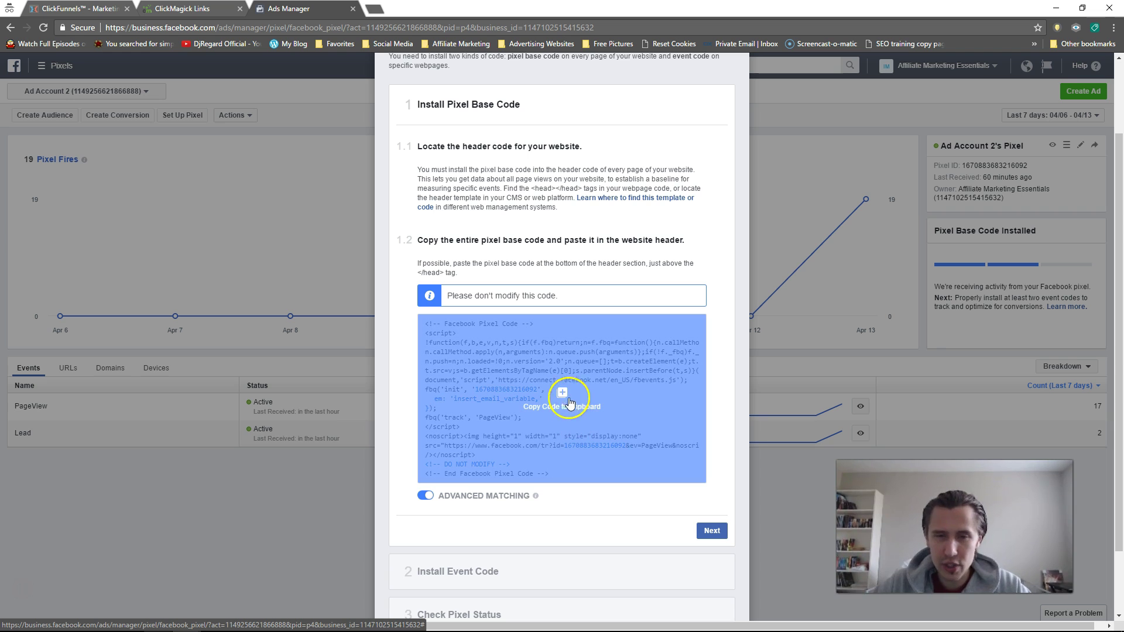
{"action": "left_click", "coordinate": [562, 393]}
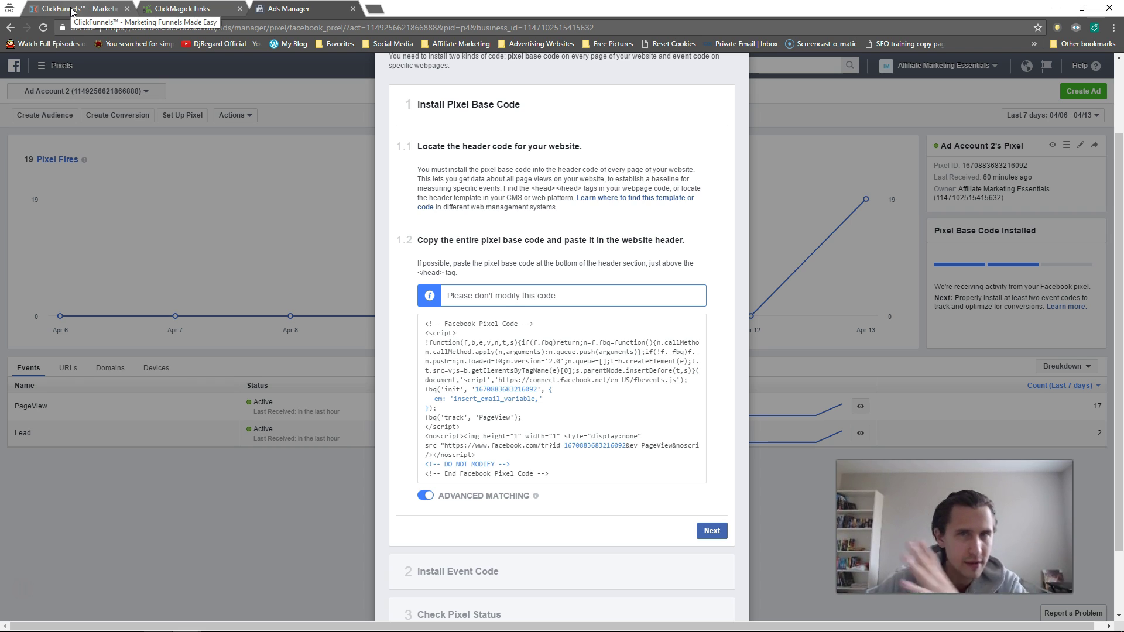
Step: Switch to ClickFunnels, paste the pixel code into the Diabetes Test funnel's head tracking code, and enlarge that box to check it
{"action": "left_click", "coordinate": [74, 10]}
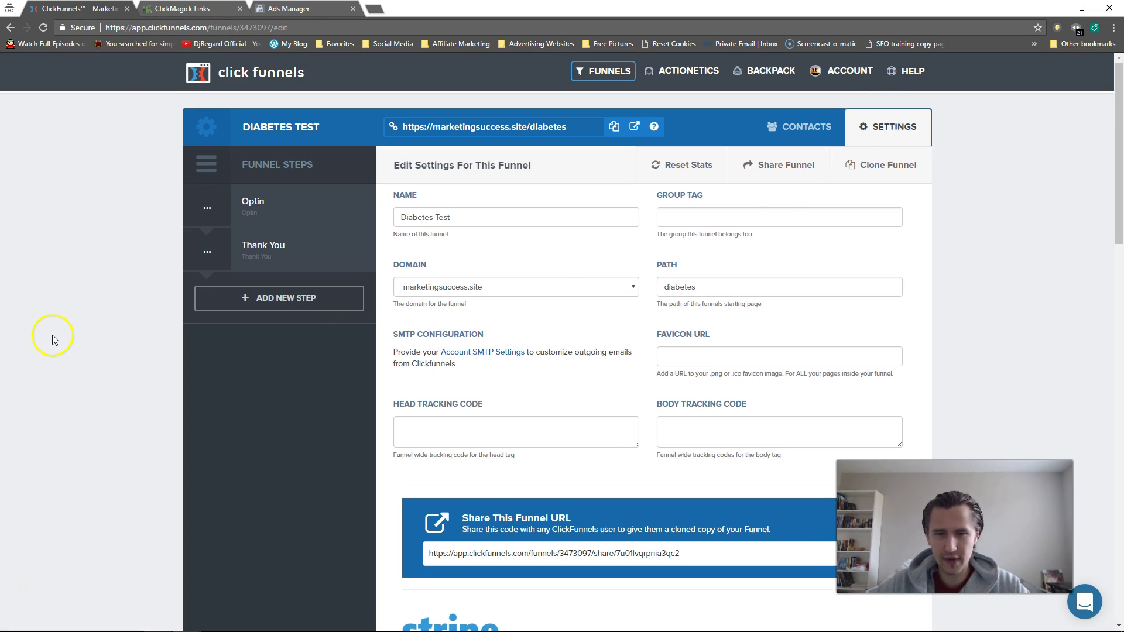
{"action": "scroll", "coordinate": [358, 275], "scroll_direction": "down", "scroll_amount": 3}
{"action": "scroll", "coordinate": [214, 353], "scroll_direction": "up", "scroll_amount": 2}
{"action": "scroll", "coordinate": [213, 353], "scroll_direction": "up", "scroll_amount": 1}
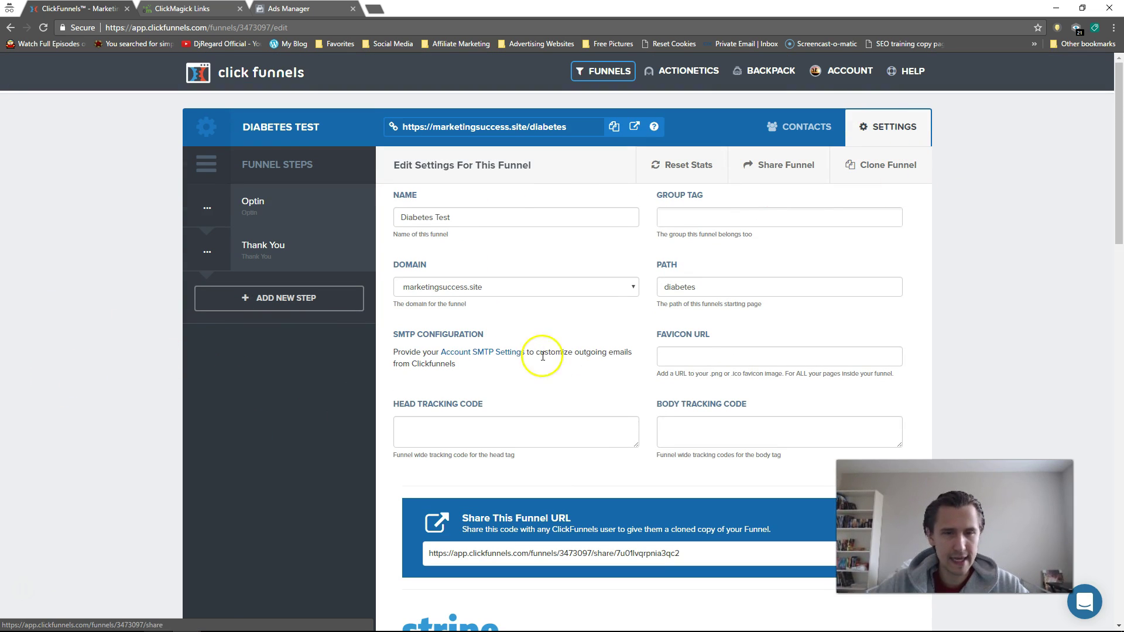
{"action": "left_click", "coordinate": [422, 425]}
{"action": "key", "text": "ctrl+v"}
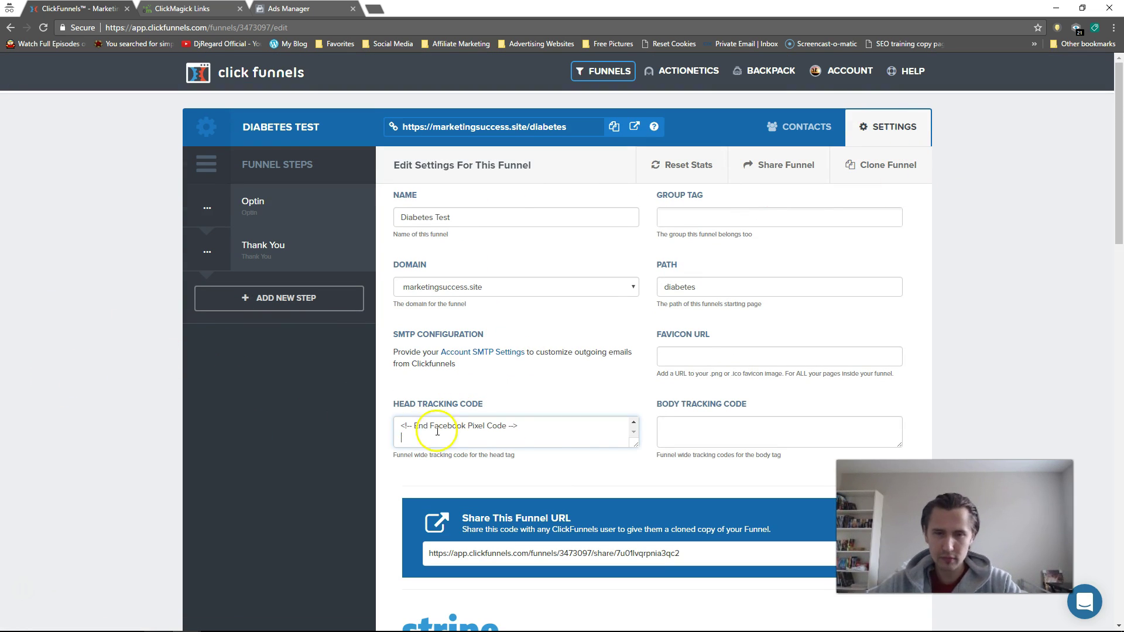
{"action": "left_click_drag", "start_coordinate": [637, 445], "coordinate": [672, 626]}
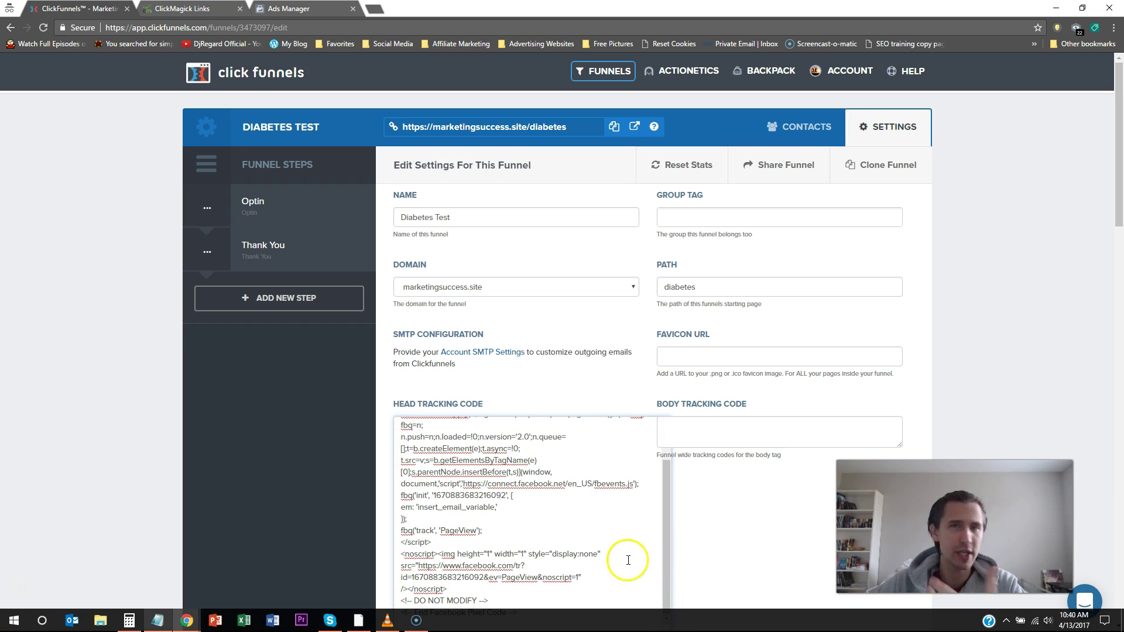
{"action": "scroll", "coordinate": [548, 454], "scroll_direction": "down", "scroll_amount": 1}
{"action": "scroll", "coordinate": [527, 480], "scroll_direction": "up", "scroll_amount": 3}
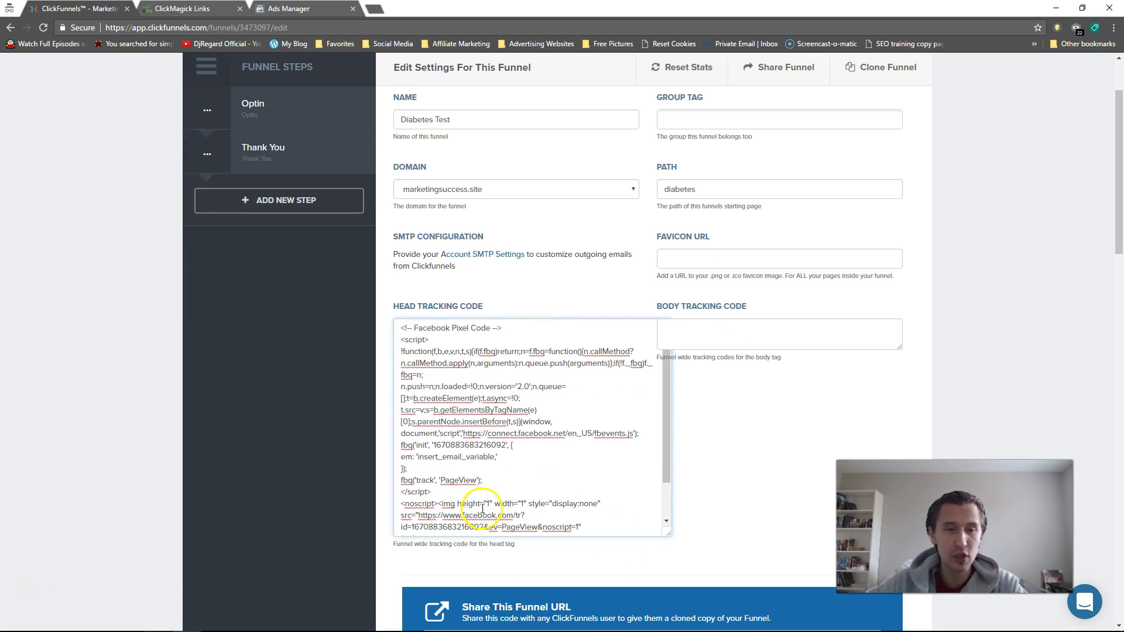
Step: Save and update the Diabetes Test funnel's settings
{"action": "scroll", "coordinate": [986, 340], "scroll_direction": "down", "scroll_amount": 15}
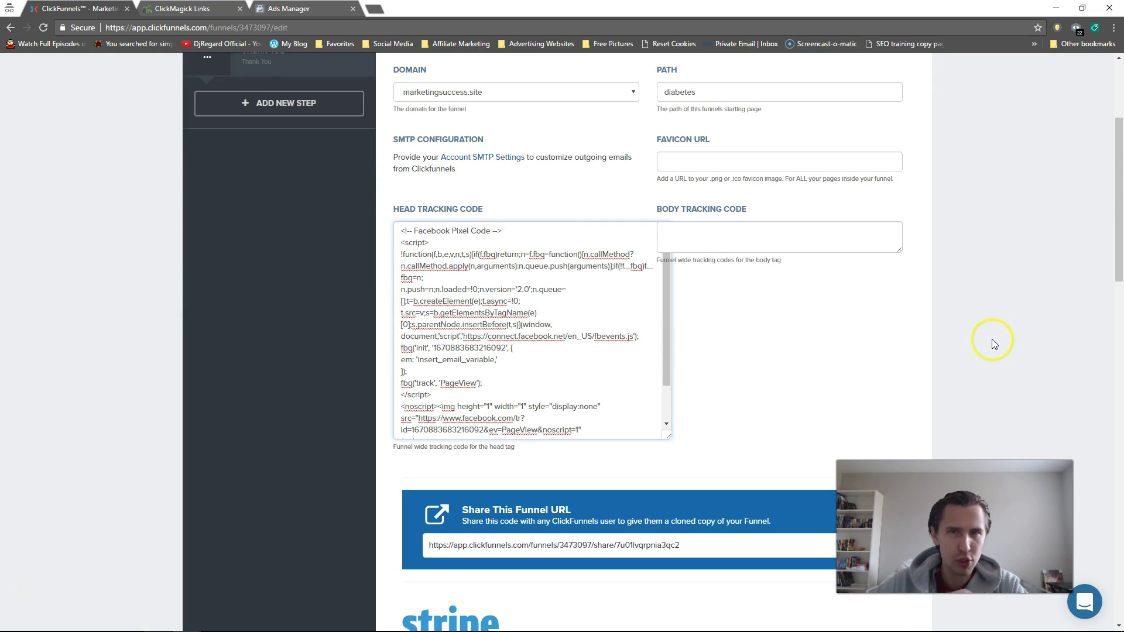
{"action": "scroll", "coordinate": [986, 363], "scroll_direction": "down", "scroll_amount": 2}
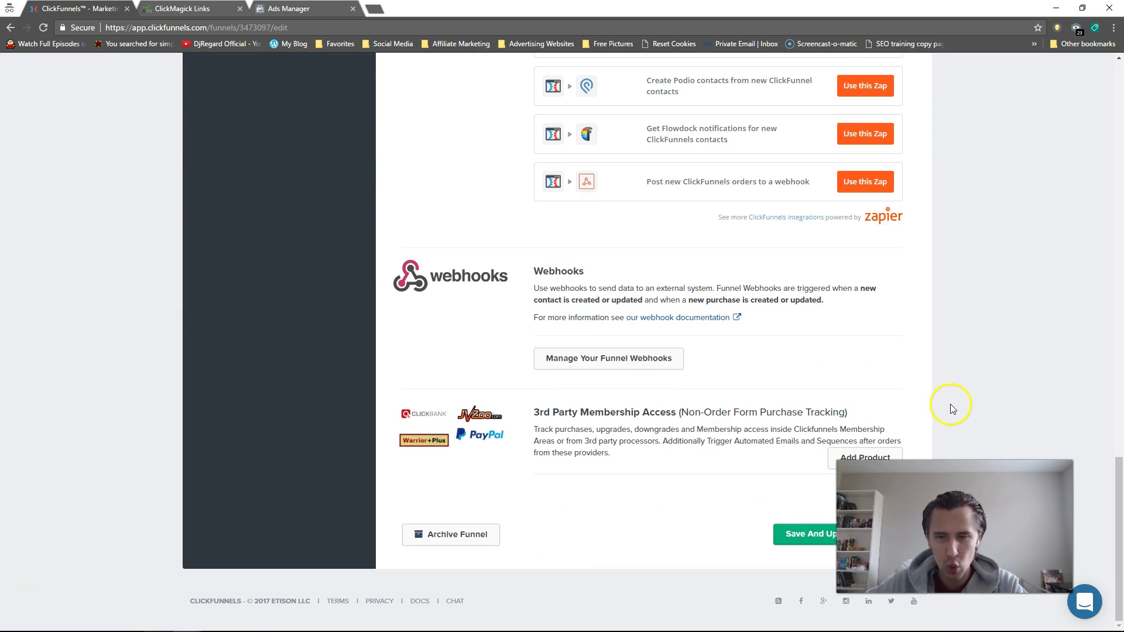
{"action": "left_click", "coordinate": [834, 534]}
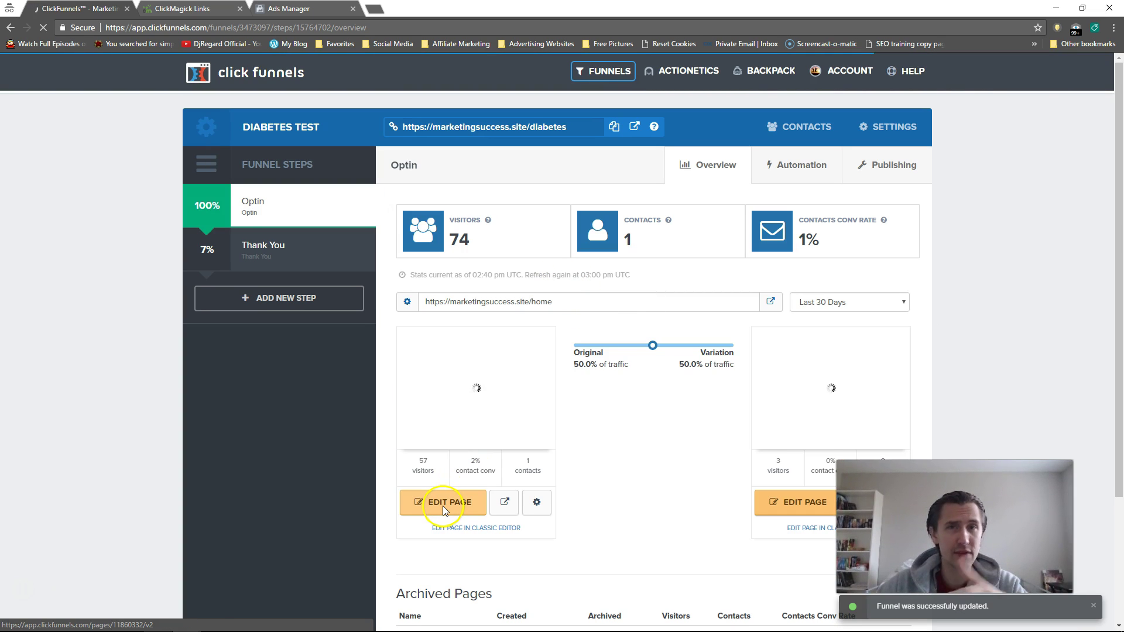
Step: Open the original Optin page in the editor and paste the pixel code at the end of its header tracking code
{"action": "left_click", "coordinate": [444, 506]}
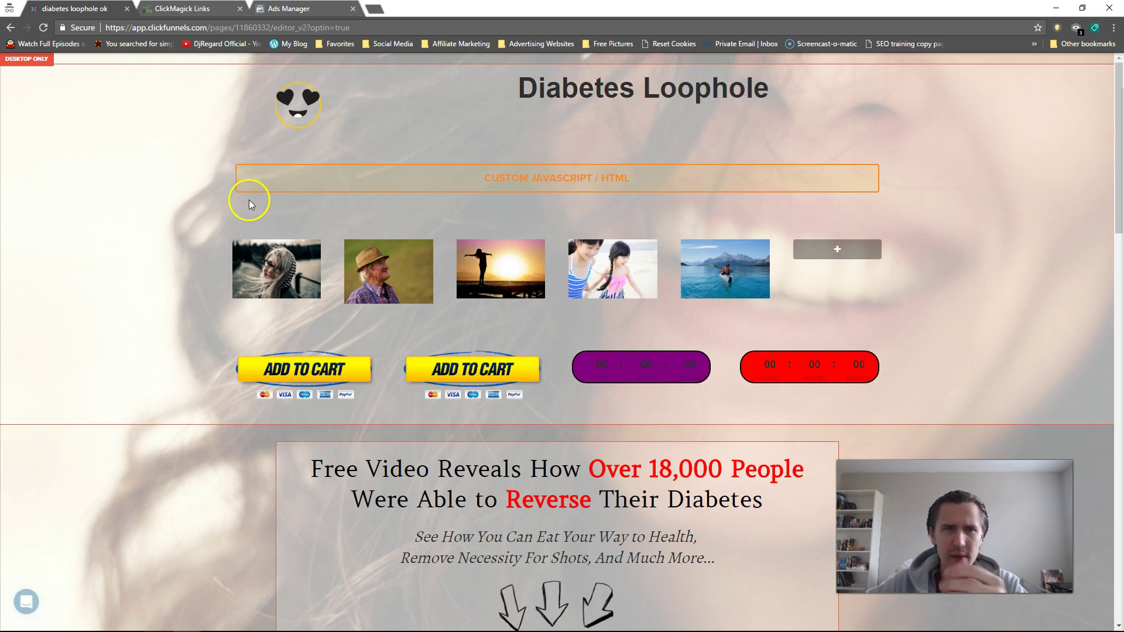
{"action": "mouse_move", "coordinate": [187, 70]}
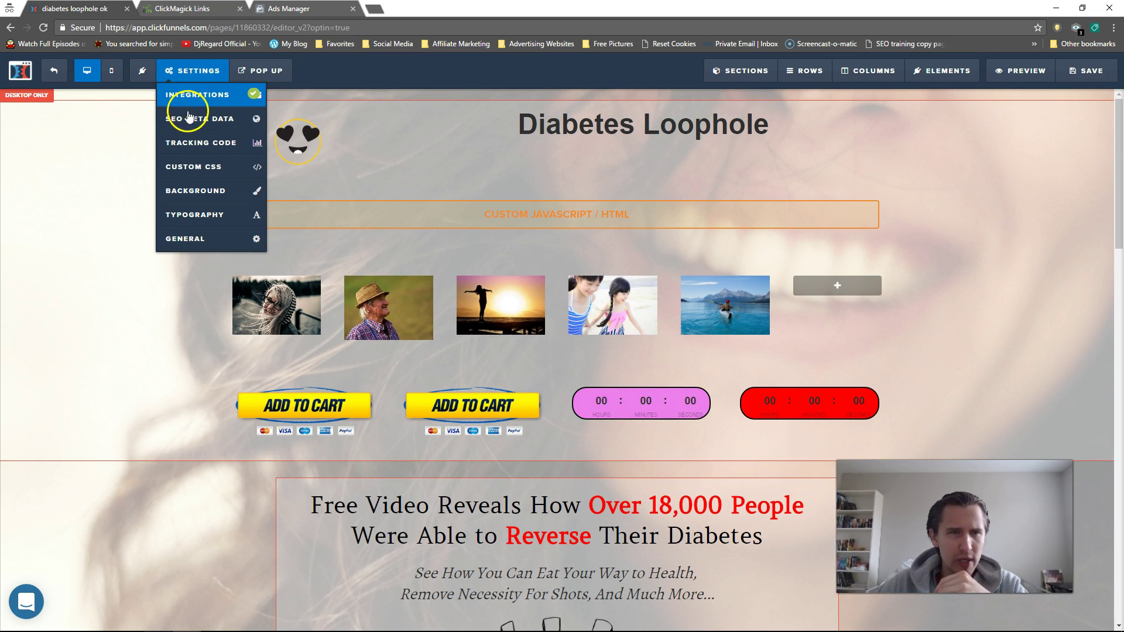
{"action": "left_click", "coordinate": [197, 143]}
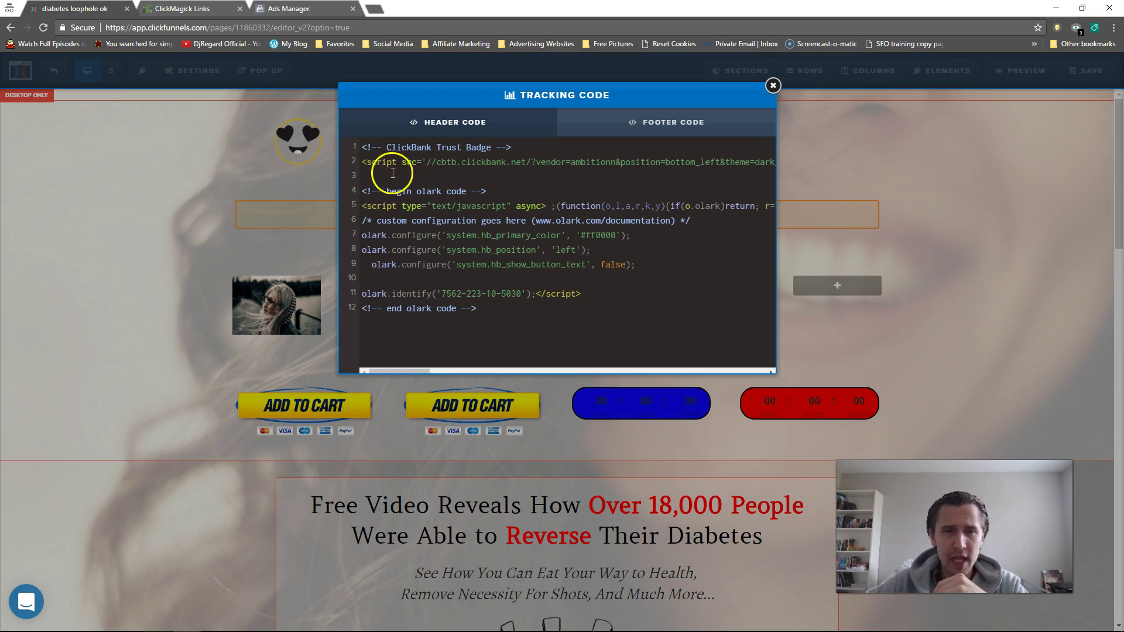
{"action": "left_click", "coordinate": [393, 331]}
{"action": "key", "text": "Return"}
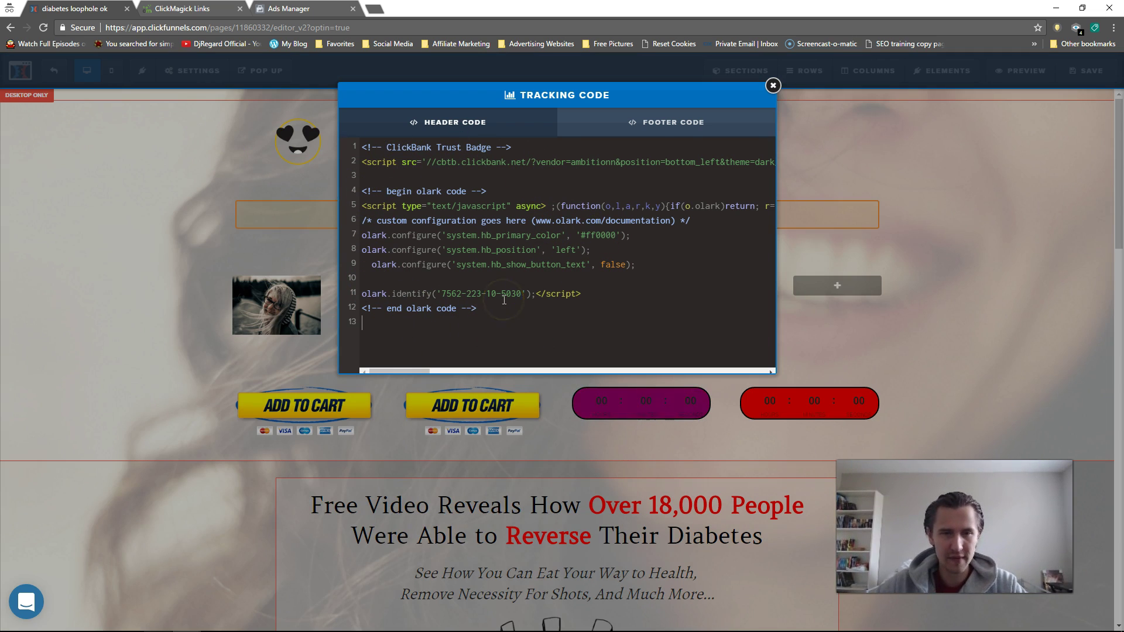
{"action": "key", "text": "ctrl+v"}
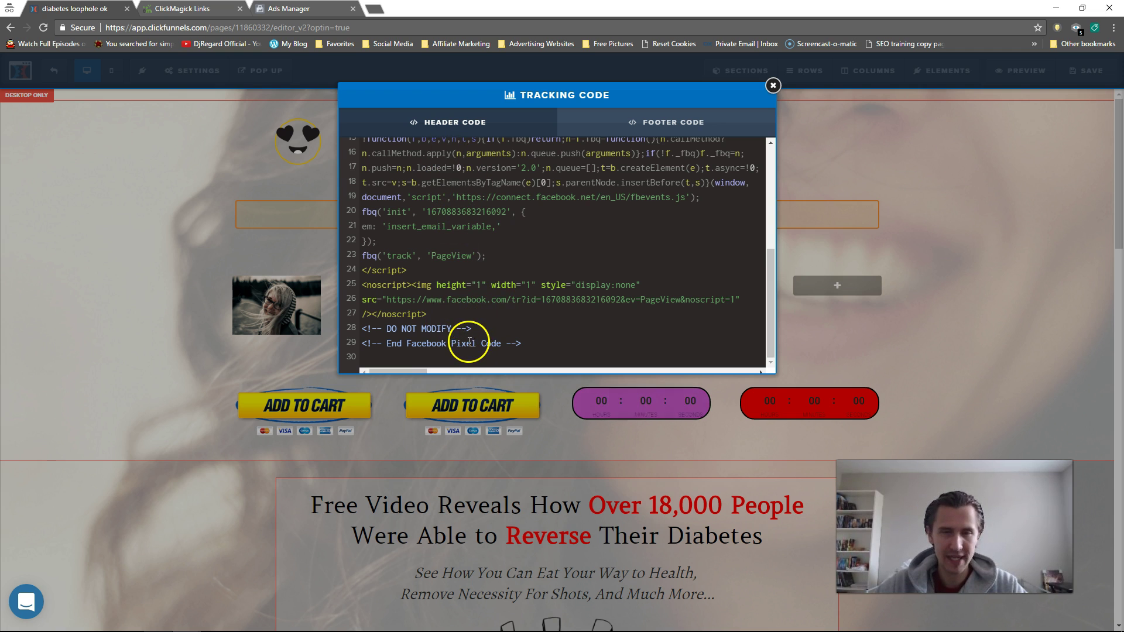
Step: Undo the pixel code pasted into the page header and leave the page editor without saving
{"action": "key", "text": "ctrl+z"}
{"action": "left_click", "coordinate": [772, 85]}
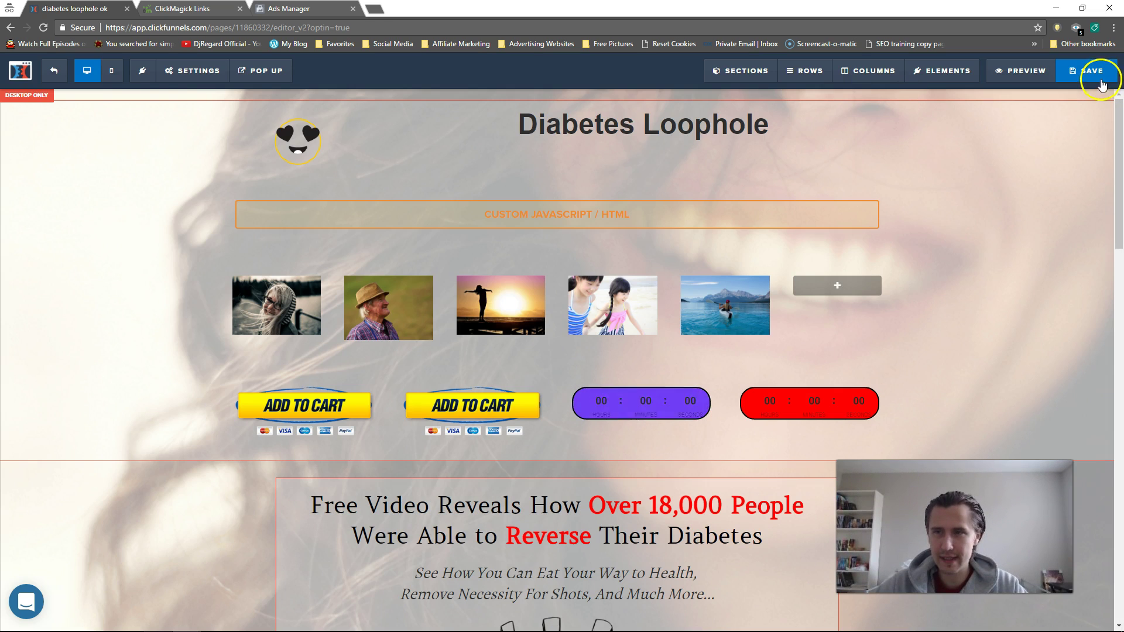
{"action": "left_click", "coordinate": [53, 70]}
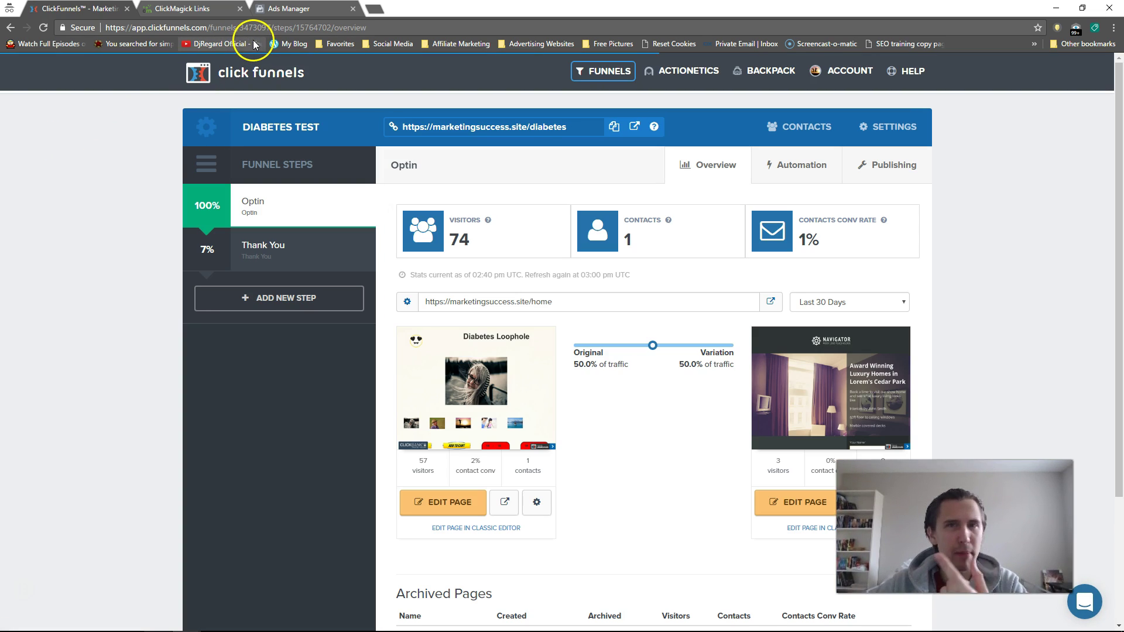
Step: Switch to Ads Manager, read the base code and event code installation instructions, and close the Install Pixel dialog
{"action": "left_click", "coordinate": [287, 9]}
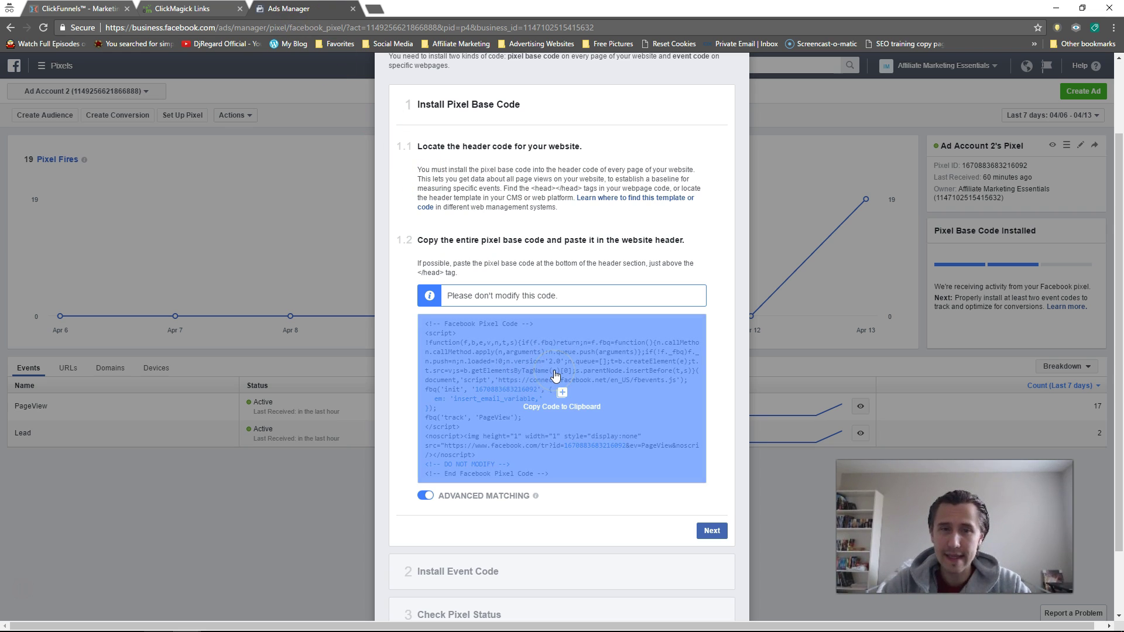
{"action": "left_click_drag", "start_coordinate": [416, 146], "coordinate": [577, 146]}
{"action": "left_click_drag", "start_coordinate": [423, 240], "coordinate": [672, 241]}
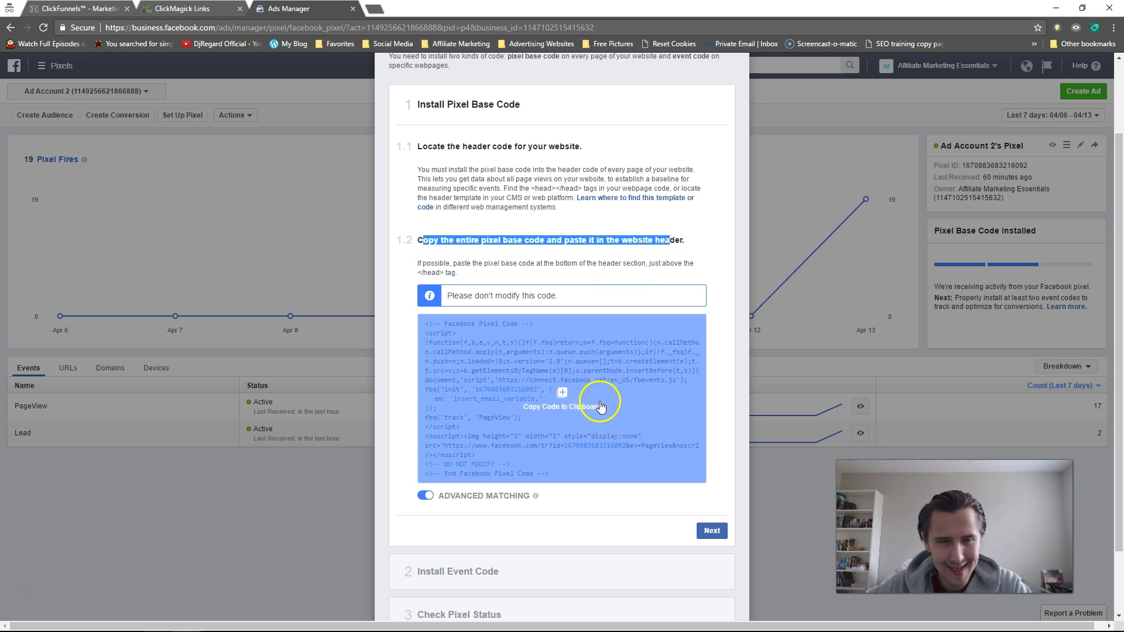
{"action": "left_click", "coordinate": [711, 531]}
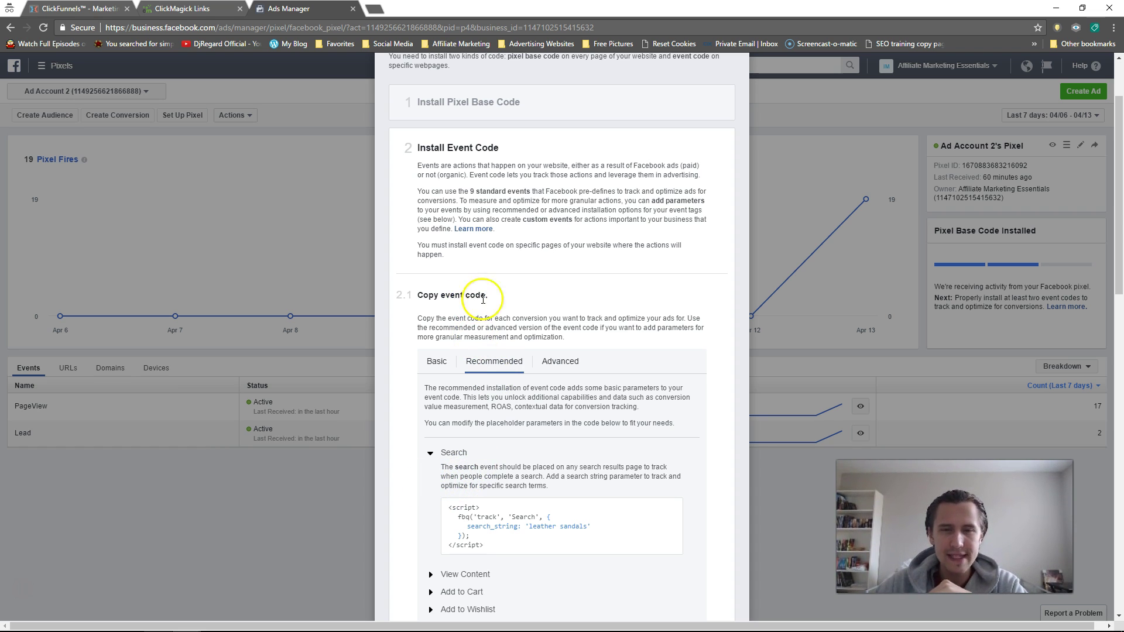
{"action": "left_click_drag", "start_coordinate": [477, 328], "coordinate": [539, 332]}
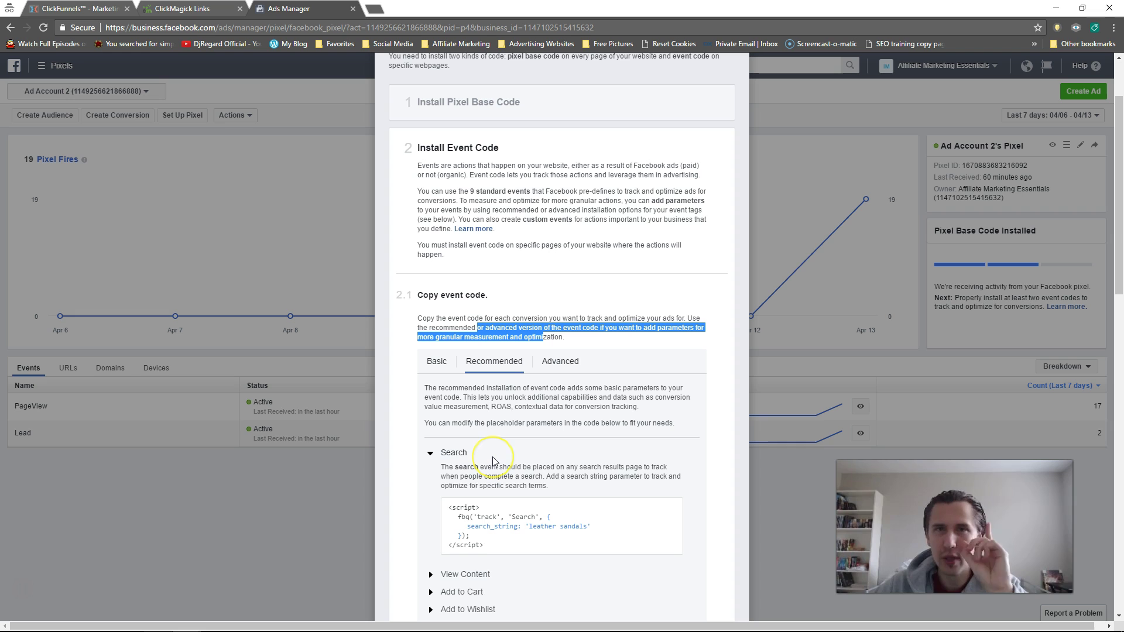
{"action": "scroll", "coordinate": [493, 457], "scroll_direction": "down", "scroll_amount": 7}
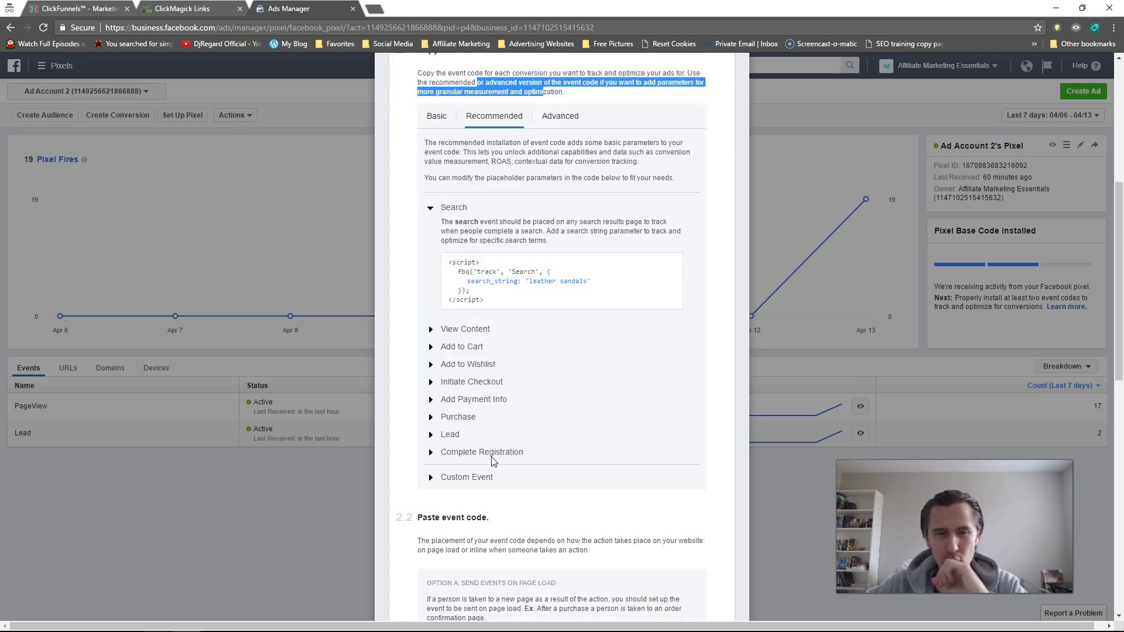
{"action": "scroll", "coordinate": [585, 480], "scroll_direction": "up", "scroll_amount": 8}
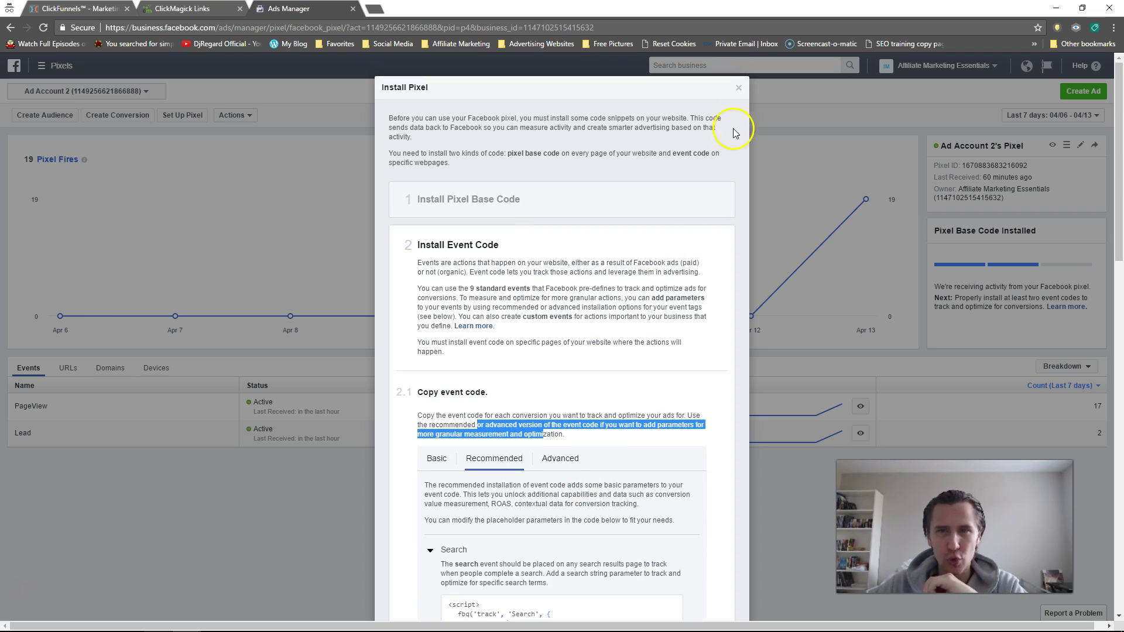
{"action": "left_click", "coordinate": [739, 89]}
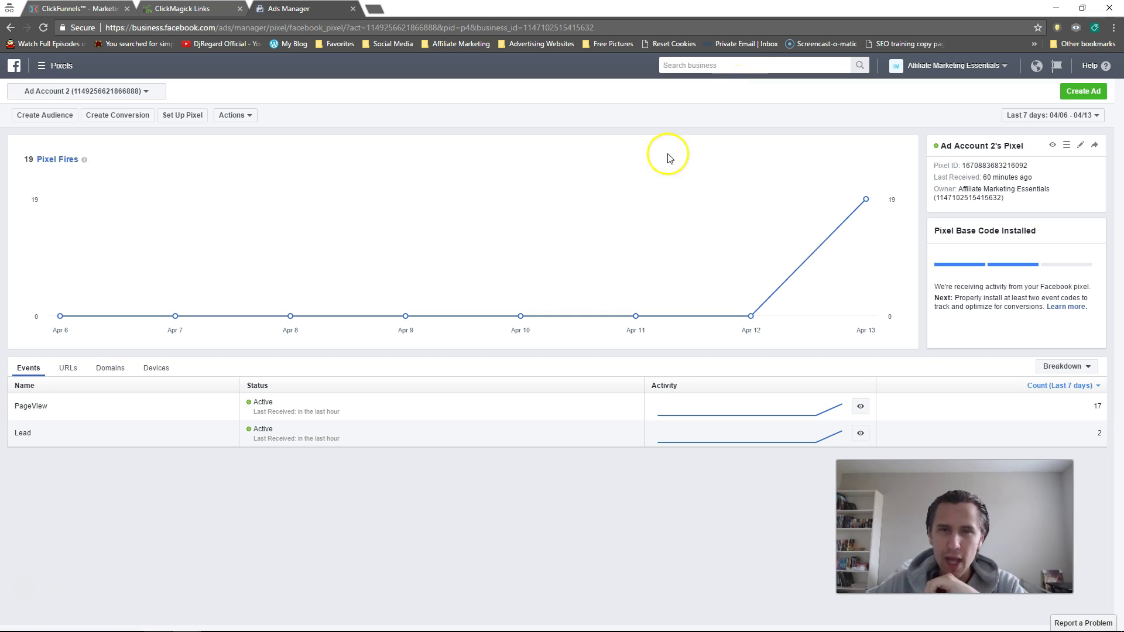
{"action": "left_click", "coordinate": [481, 264]}
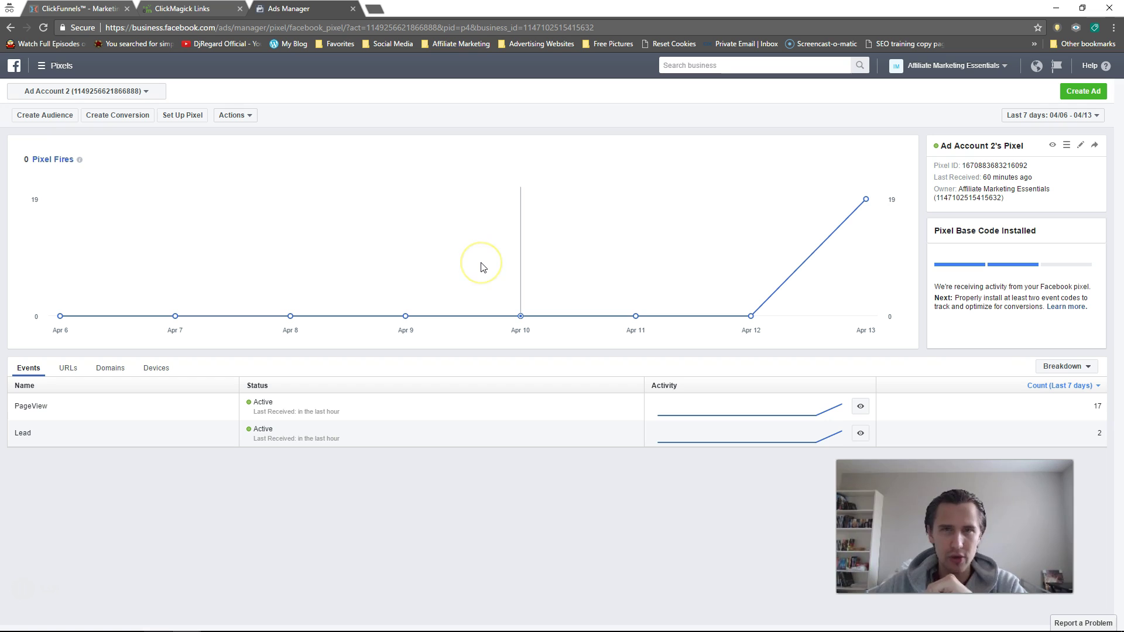
{"action": "left_click", "coordinate": [119, 117]}
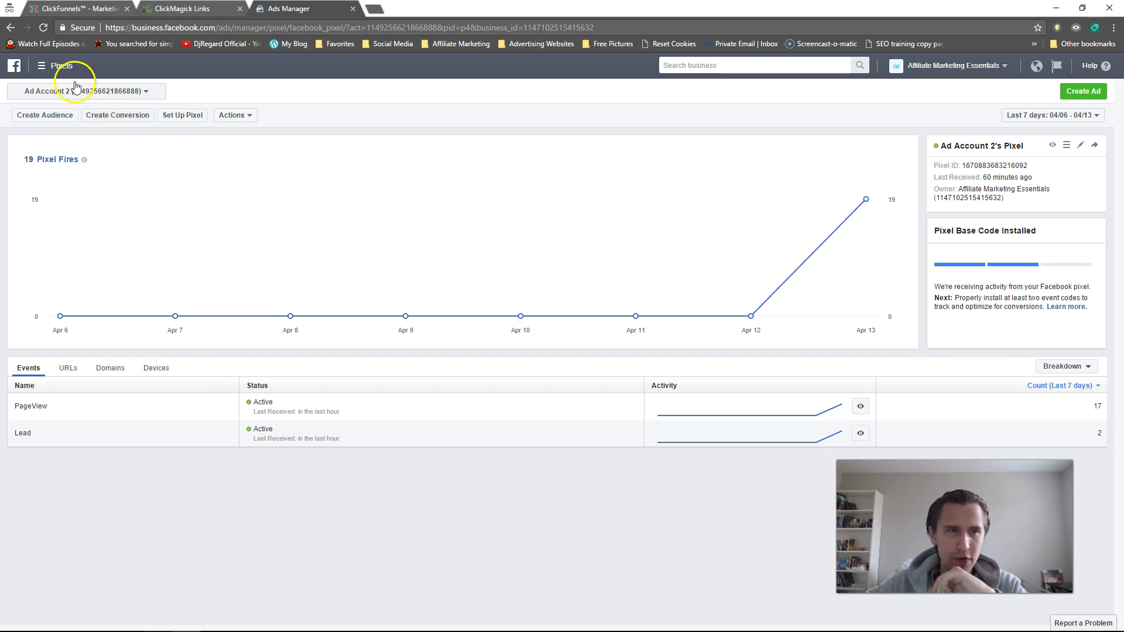
{"action": "left_click", "coordinate": [43, 66]}
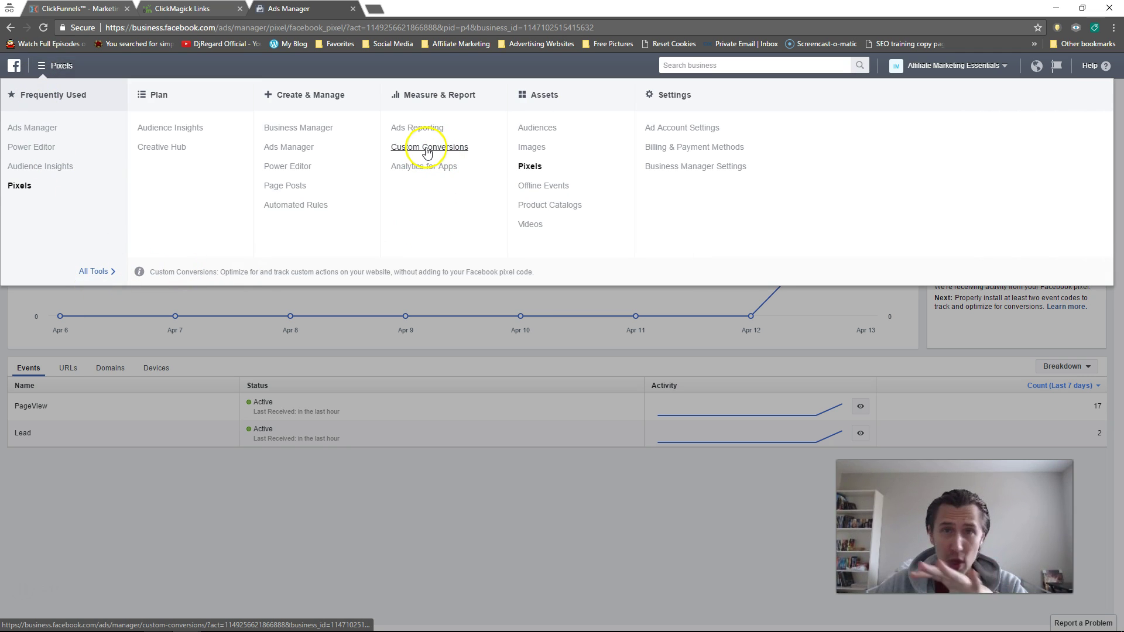
{"action": "left_click", "coordinate": [255, 454]}
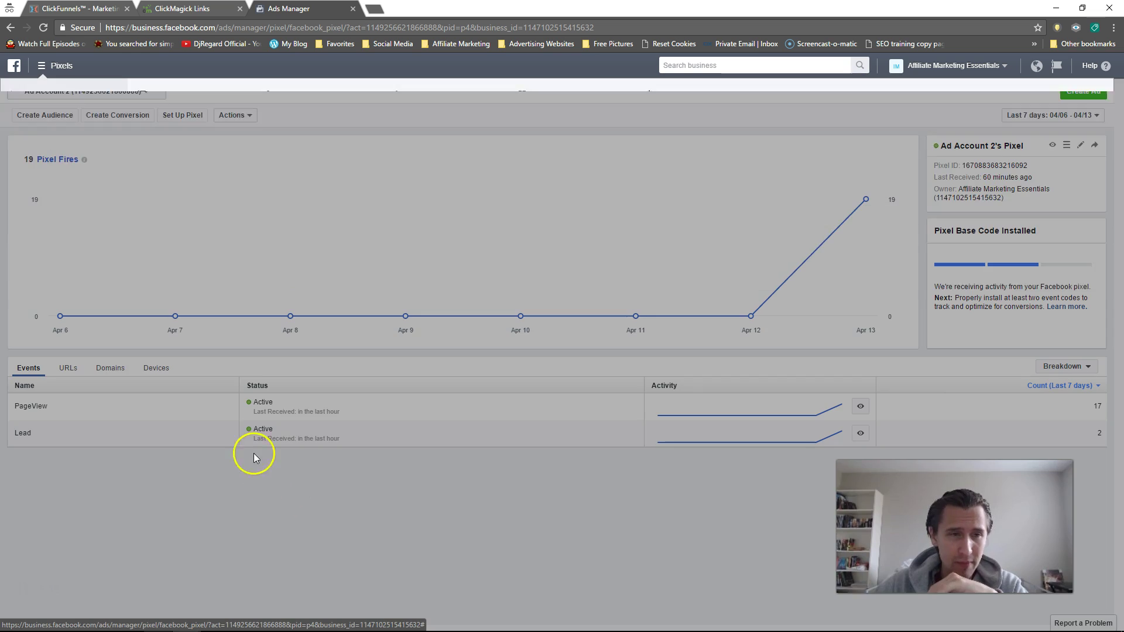
Step: Start creating a conversion for Ad Account 2's Pixel with the Track Custom Conversions method
{"action": "left_click", "coordinate": [133, 118]}
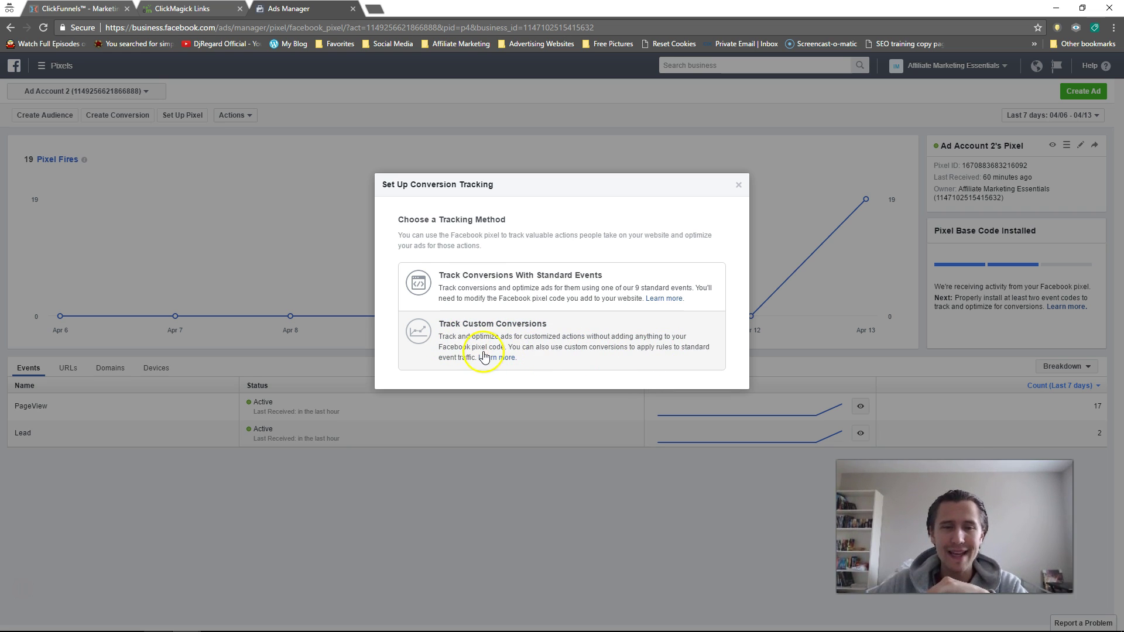
{"action": "left_click", "coordinate": [560, 352]}
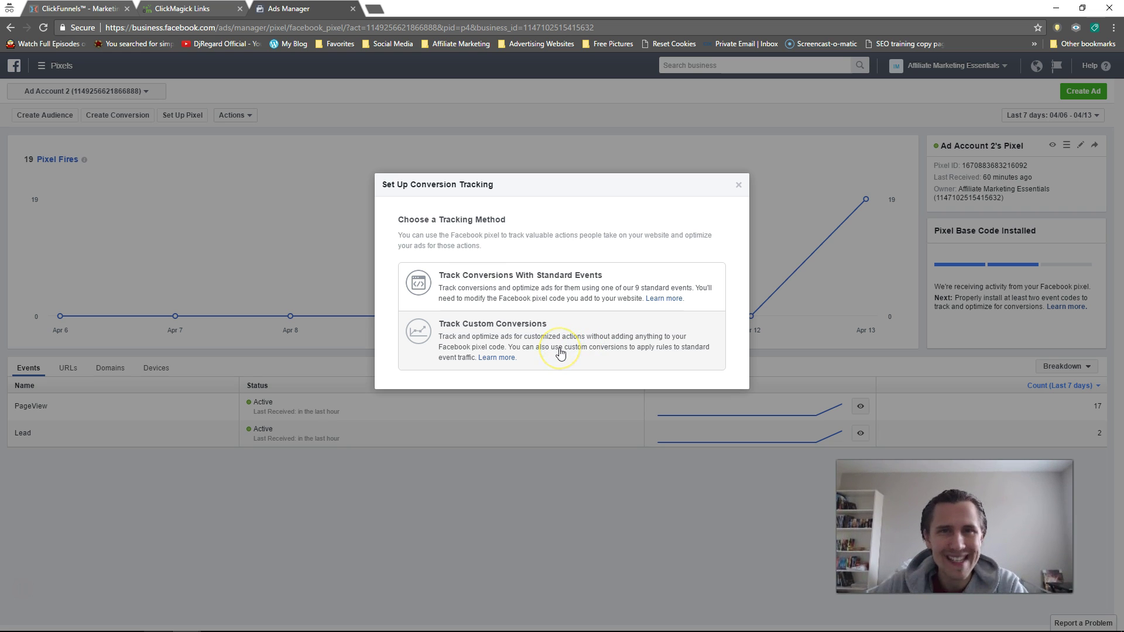
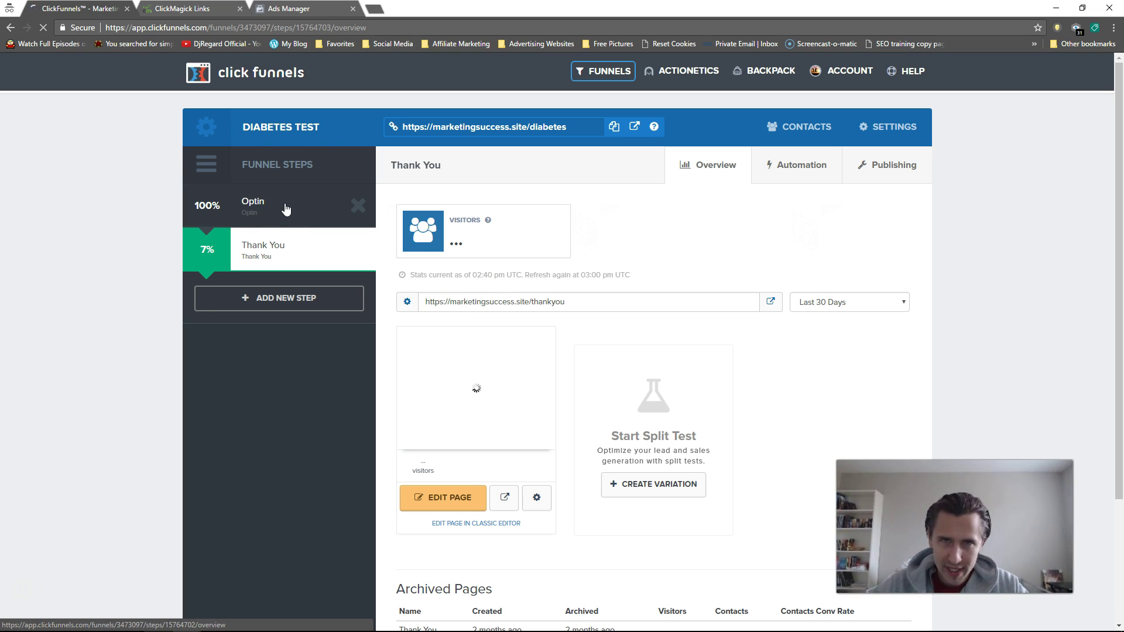
Step: Copy the Thank You step's URL from the Diabetes Test funnel in ClickFunnels and return to Ads Manager
{"action": "left_click", "coordinate": [322, 223]}
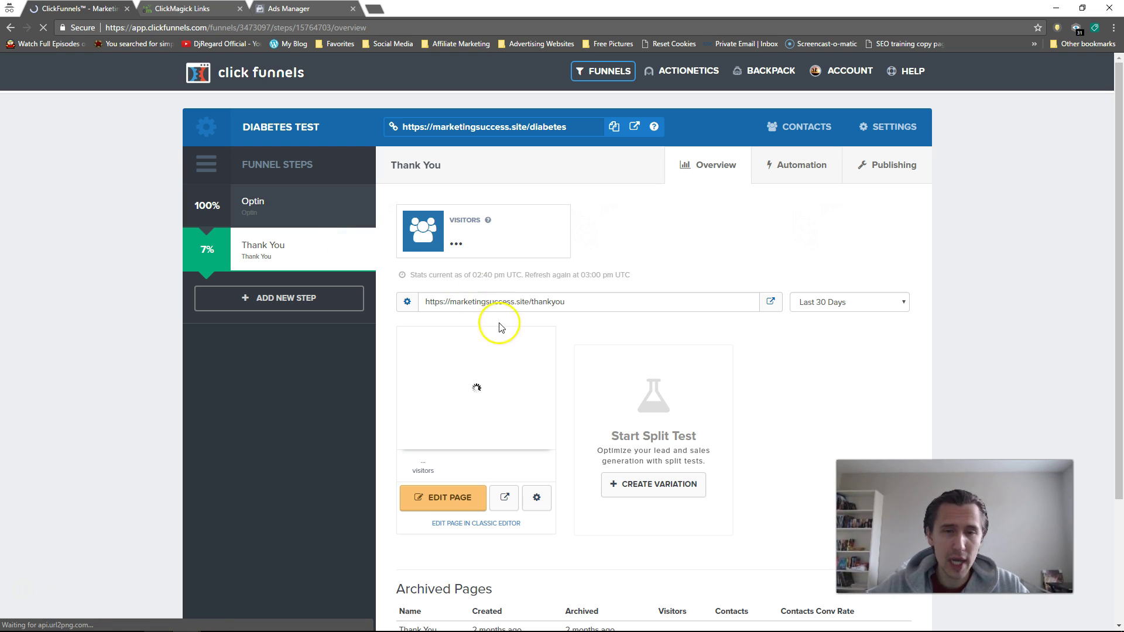
{"action": "triple_click", "coordinate": [504, 300]}
{"action": "left_click", "coordinate": [301, 26]}
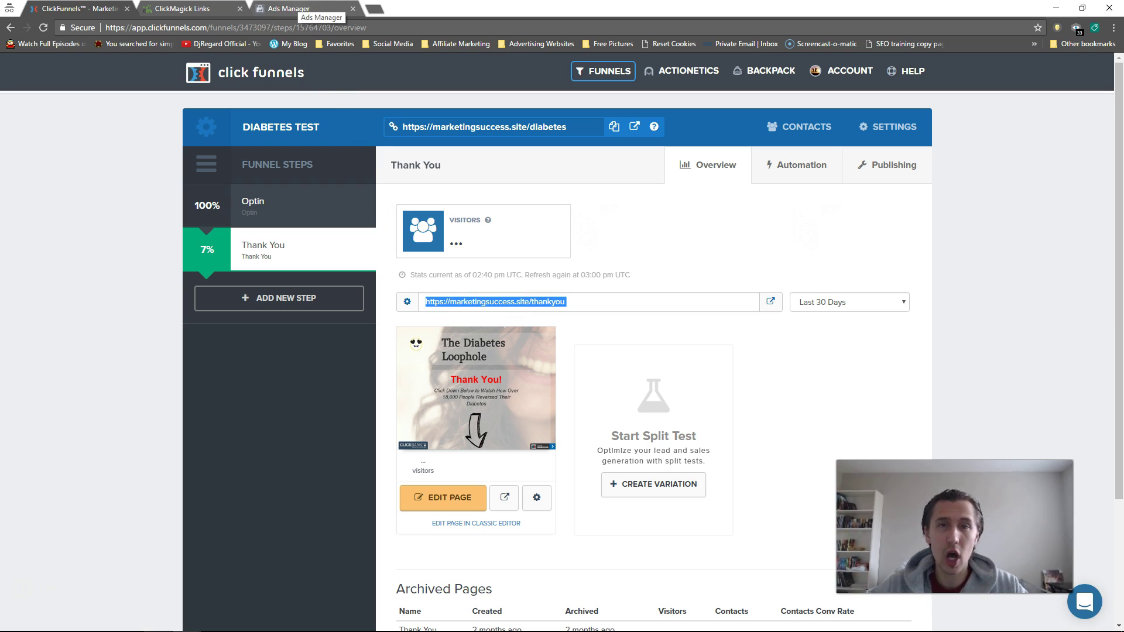
{"action": "left_click", "coordinate": [296, 9]}
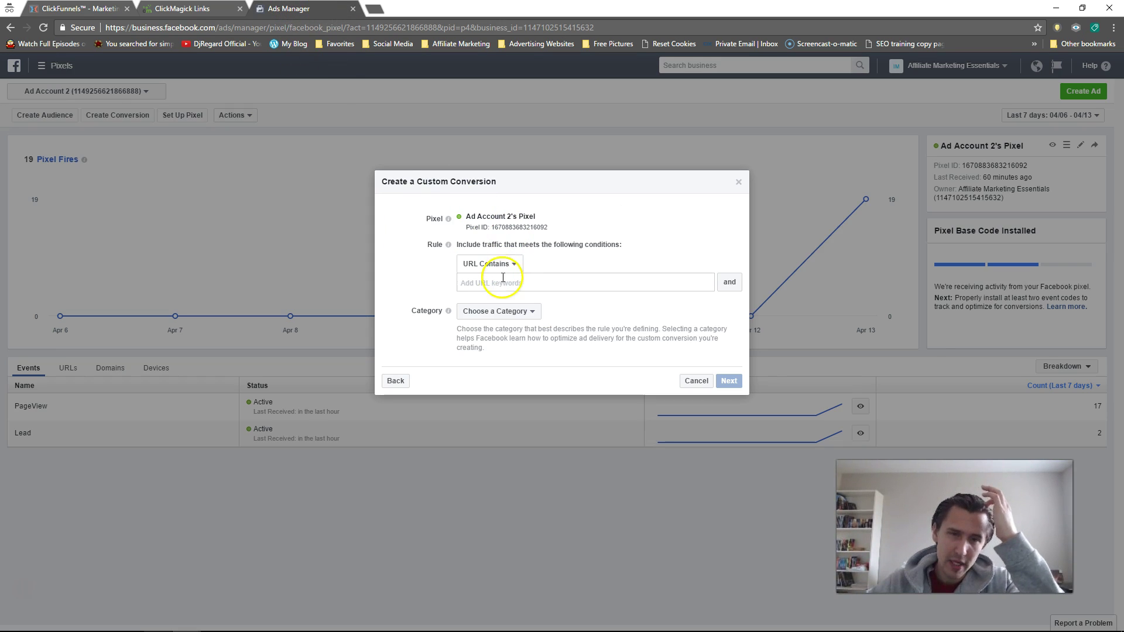
Step: Keep the custom conversion rule on URL Contains and enter the Thank You page's full URL as its keyword
{"action": "left_click", "coordinate": [478, 270]}
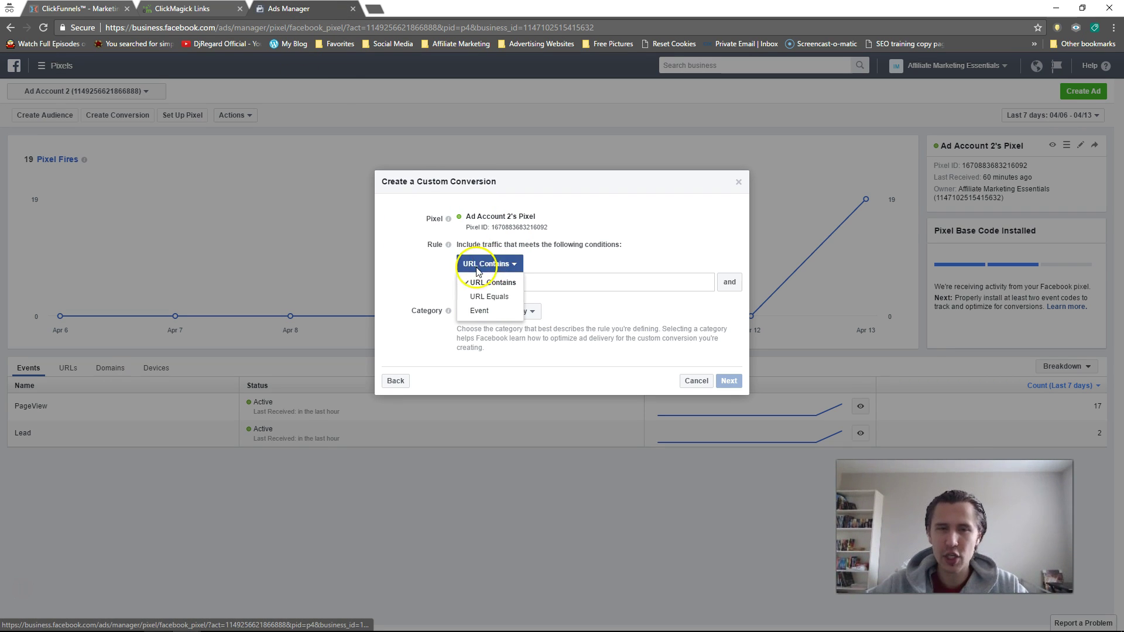
{"action": "left_click", "coordinate": [486, 282]}
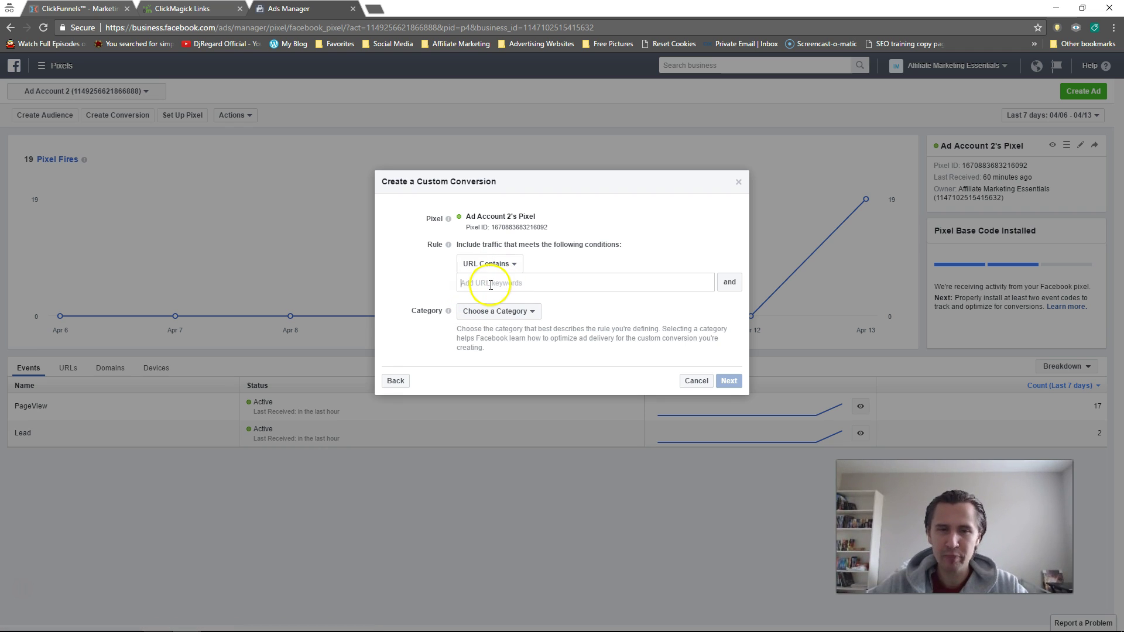
{"action": "type", "text": "https://marketingsuccess.s"}
{"action": "key", "text": "ctrl+a"}
{"action": "key", "text": "shift+Left"}
{"action": "key", "text": "shift+Left"}
{"action": "key", "text": "shift+Left"}
{"action": "key", "text": "shift+Left"}
{"action": "key", "text": "shift+Left"}
{"action": "key", "text": "shift+Left"}
{"action": "key", "text": "shift+Left"}
{"action": "key", "text": "shift+Left"}
{"action": "key", "text": "shift+Left"}
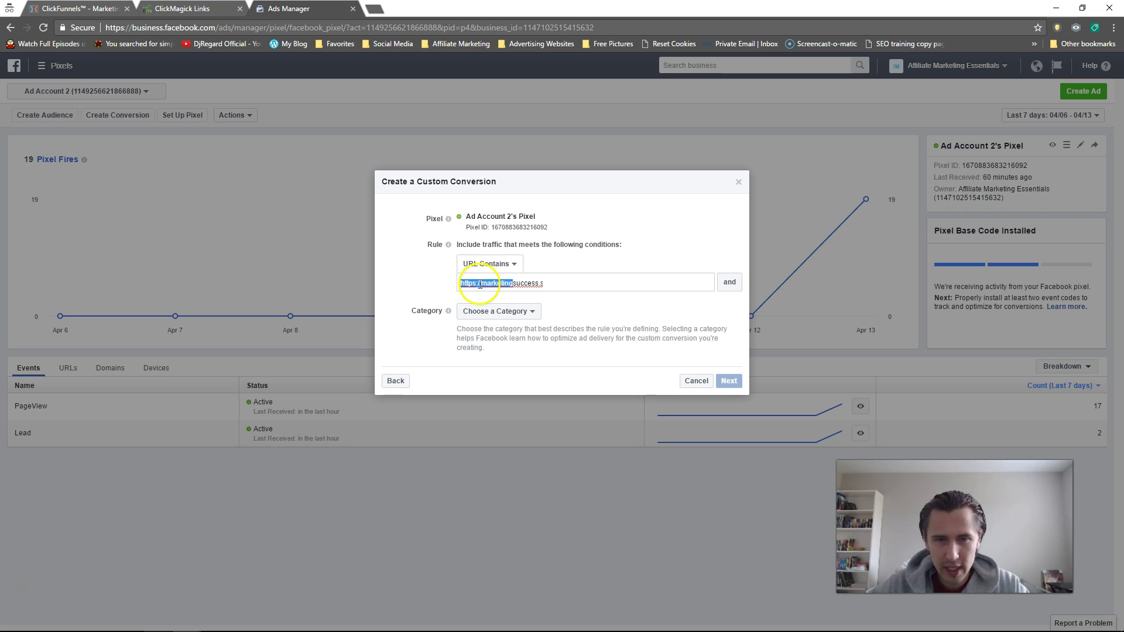
{"action": "left_click", "coordinate": [502, 284]}
{"action": "key", "text": "BackSpace"}
{"action": "key", "text": "BackSpace"}
{"action": "key", "text": "BackSpace"}
{"action": "key", "text": "BackSpace"}
{"action": "key", "text": "BackSpace"}
{"action": "key", "text": "BackSpace"}
{"action": "key", "text": "BackSpace"}
{"action": "key", "text": "BackSpace"}
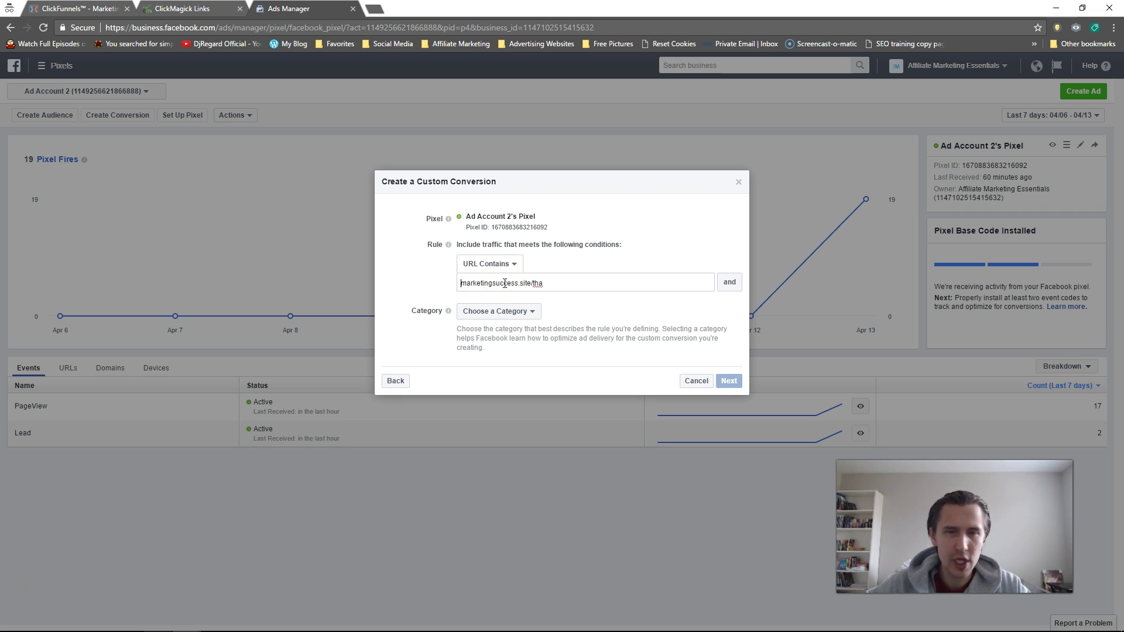
{"action": "left_click_drag", "start_coordinate": [461, 284], "coordinate": [539, 282]}
{"action": "left_click", "coordinate": [537, 284]}
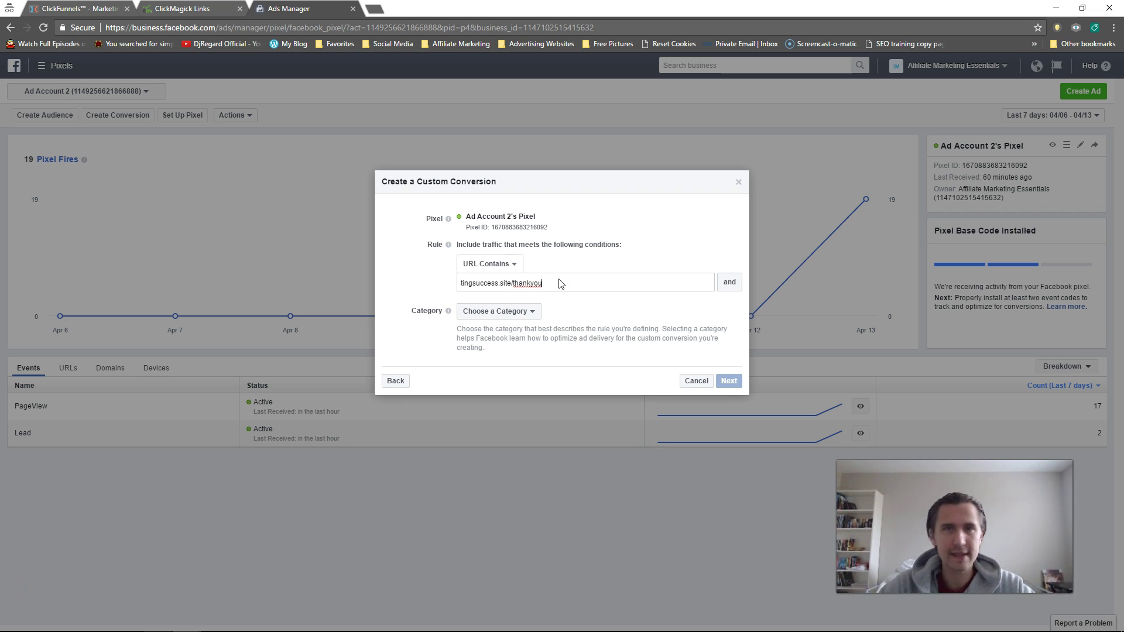
{"action": "left_click_drag", "start_coordinate": [541, 283], "coordinate": [502, 284]}
{"action": "left_click", "coordinate": [462, 282]}
{"action": "left_click", "coordinate": [483, 283]}
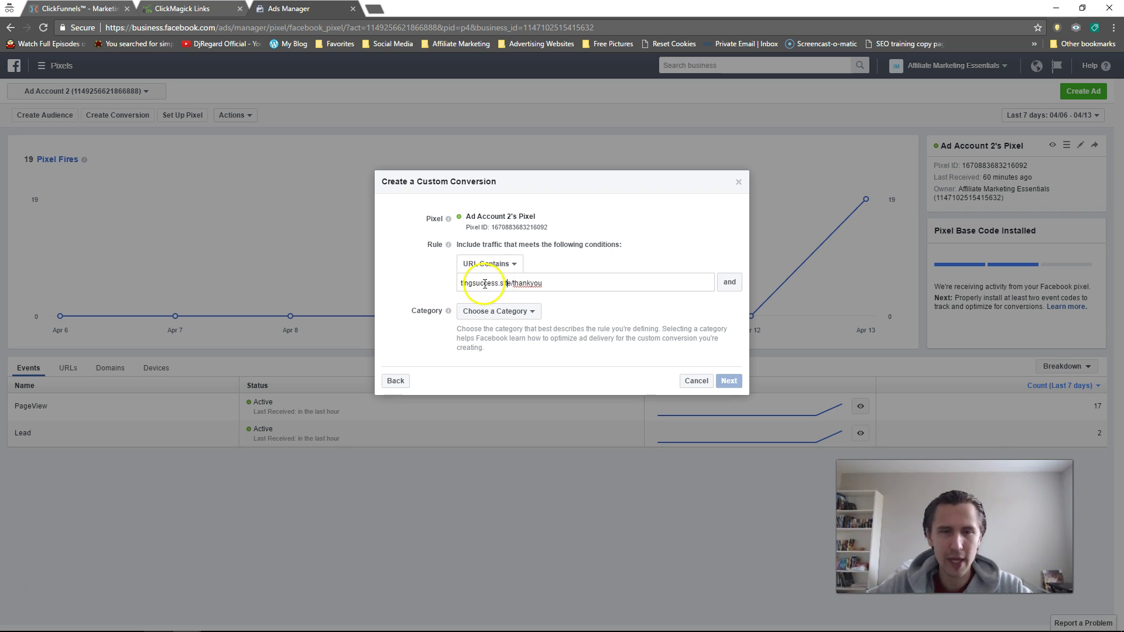
Step: Set the custom conversion's category to Lead
{"action": "left_click", "coordinate": [494, 313]}
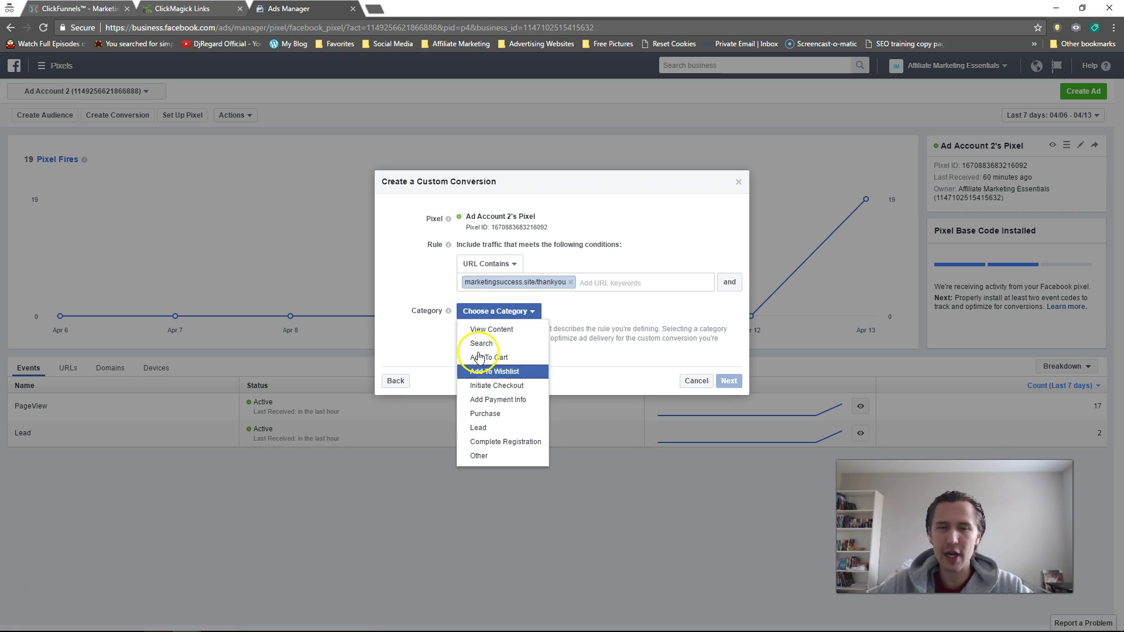
{"action": "left_click", "coordinate": [497, 430]}
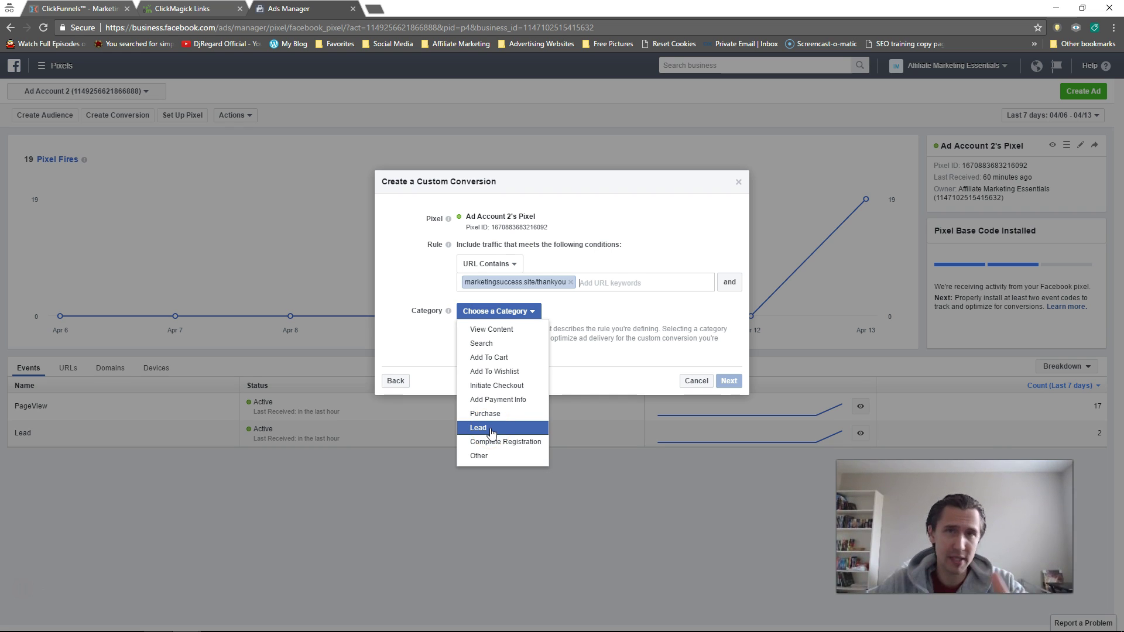
{"action": "left_click", "coordinate": [490, 431]}
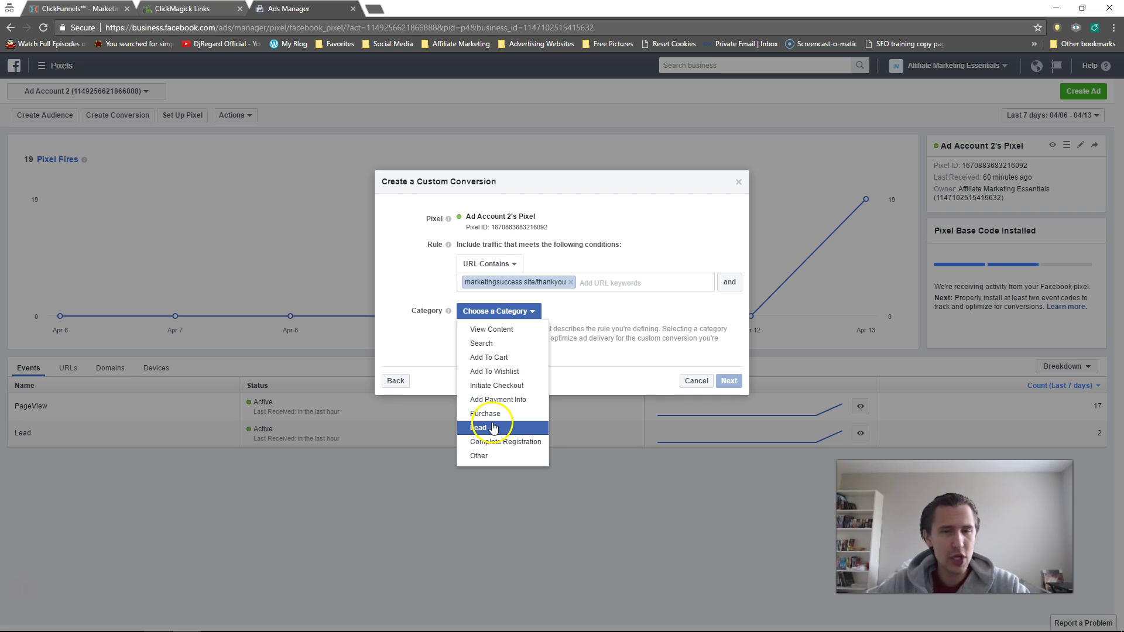
{"action": "left_click", "coordinate": [511, 361]}
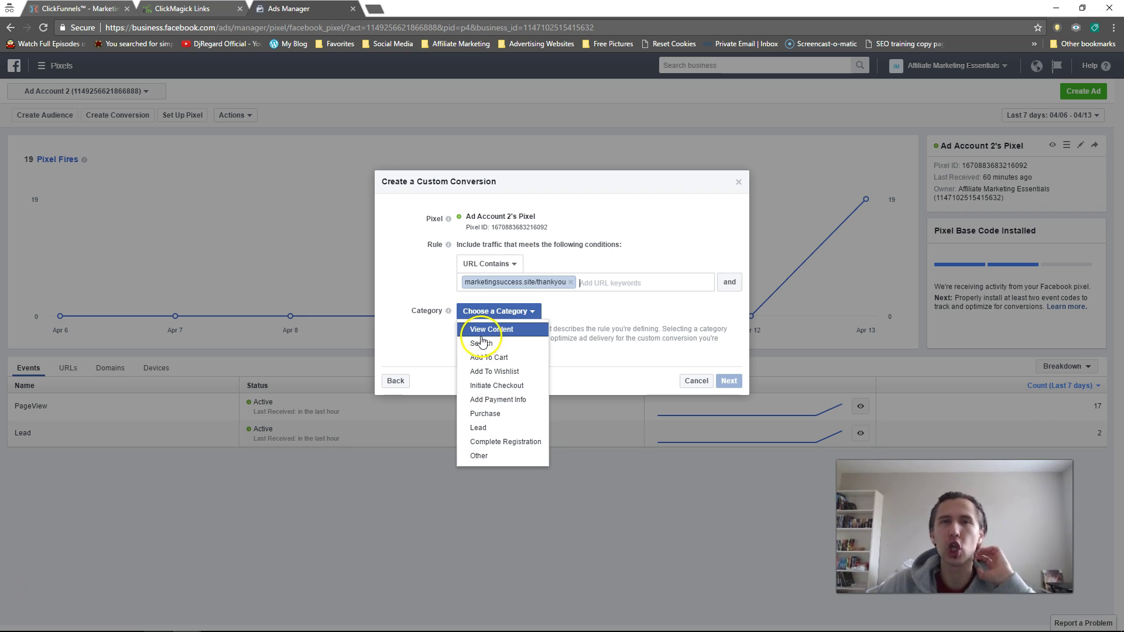
{"action": "left_click", "coordinate": [489, 429]}
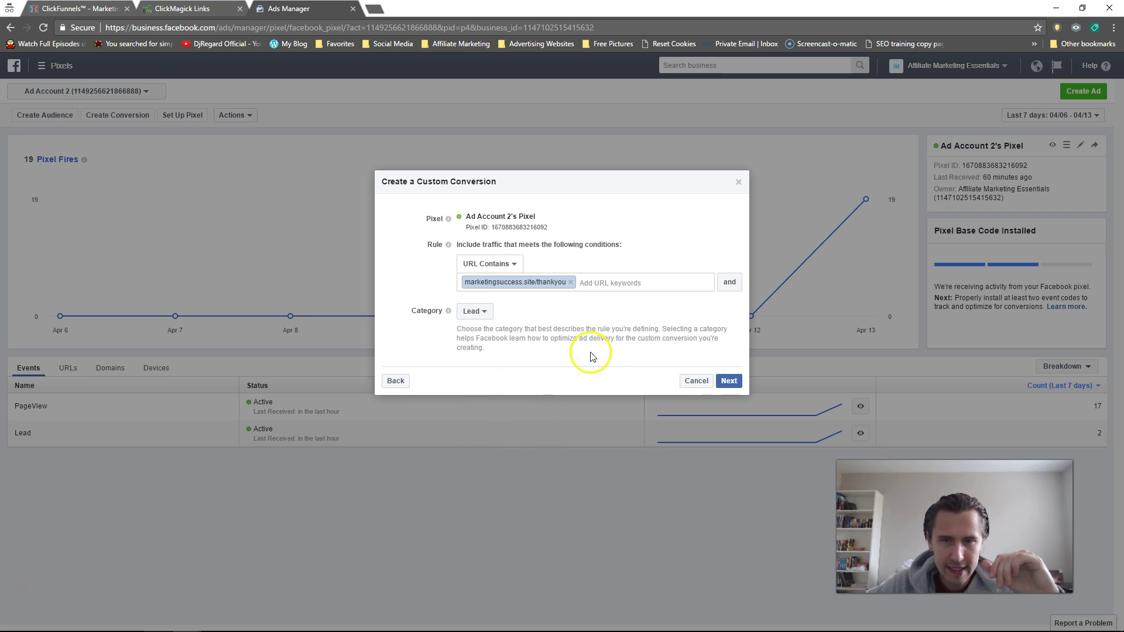
Step: Proceed to the custom conversion's naming stage and name it Diabetes loophole leads
{"action": "left_click", "coordinate": [729, 381]}
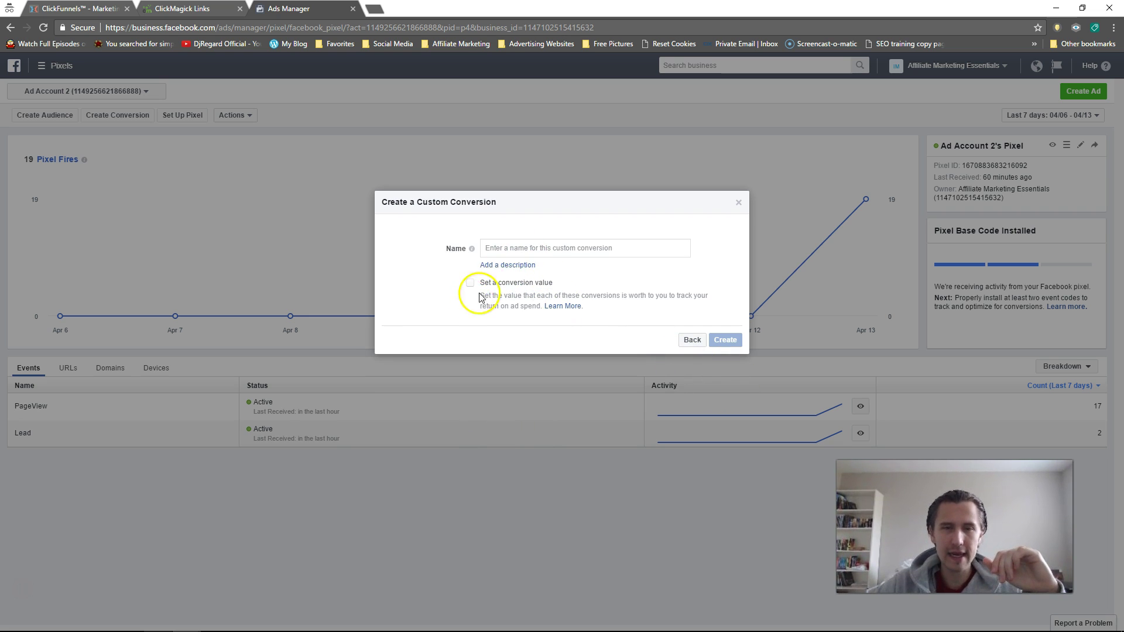
{"action": "left_click", "coordinate": [509, 245]}
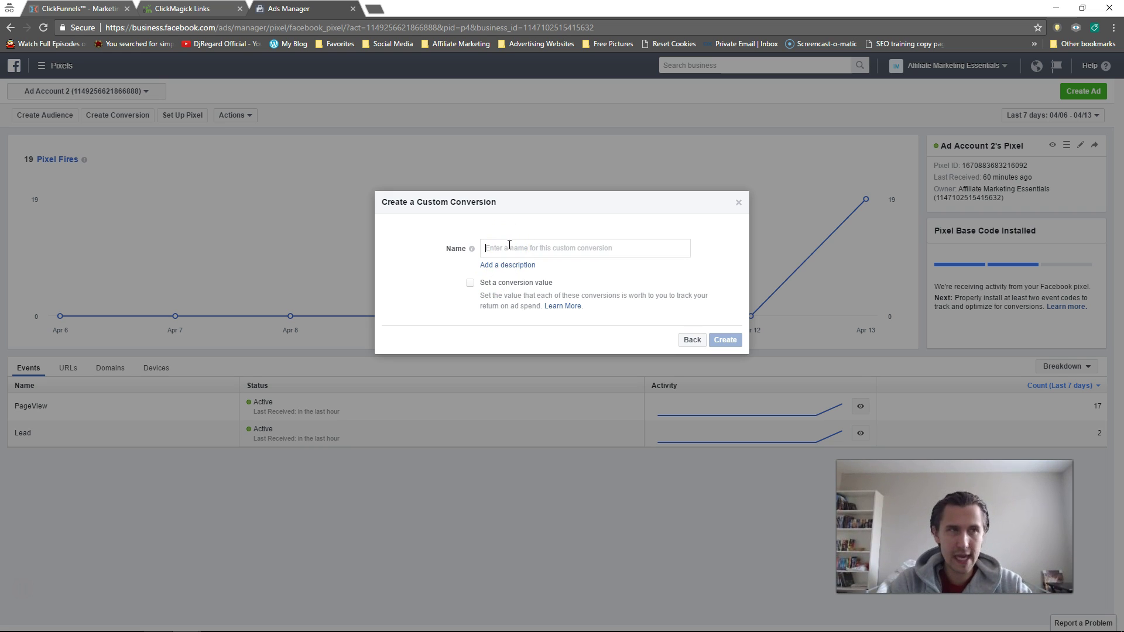
{"action": "type", "text": "Thank you page lead"}
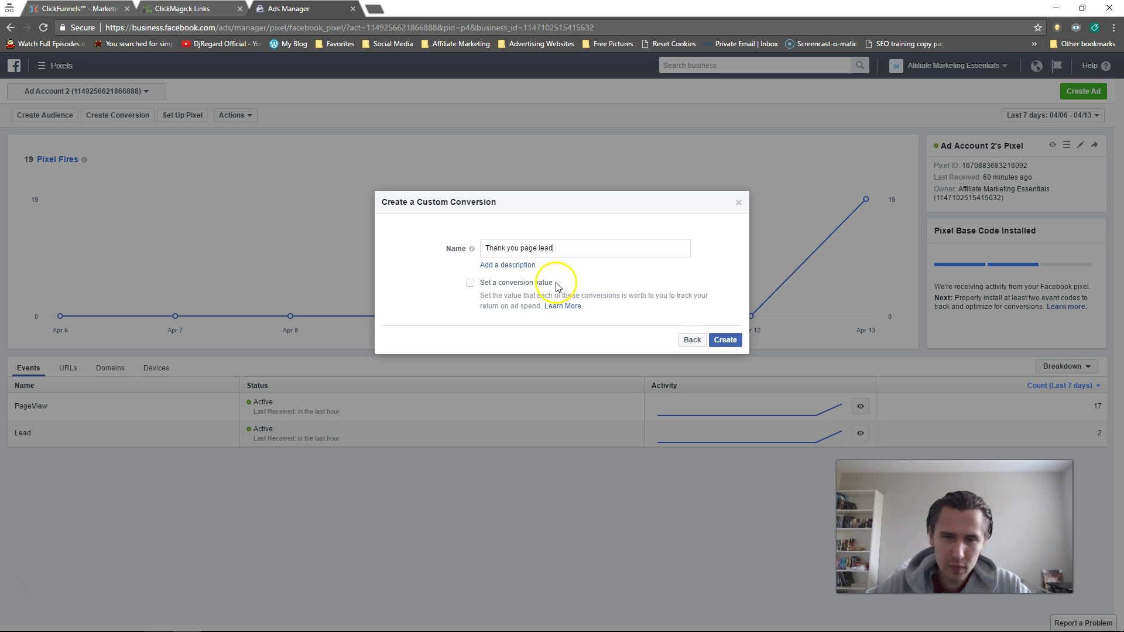
{"action": "left_click_drag", "start_coordinate": [564, 250], "coordinate": [494, 246]}
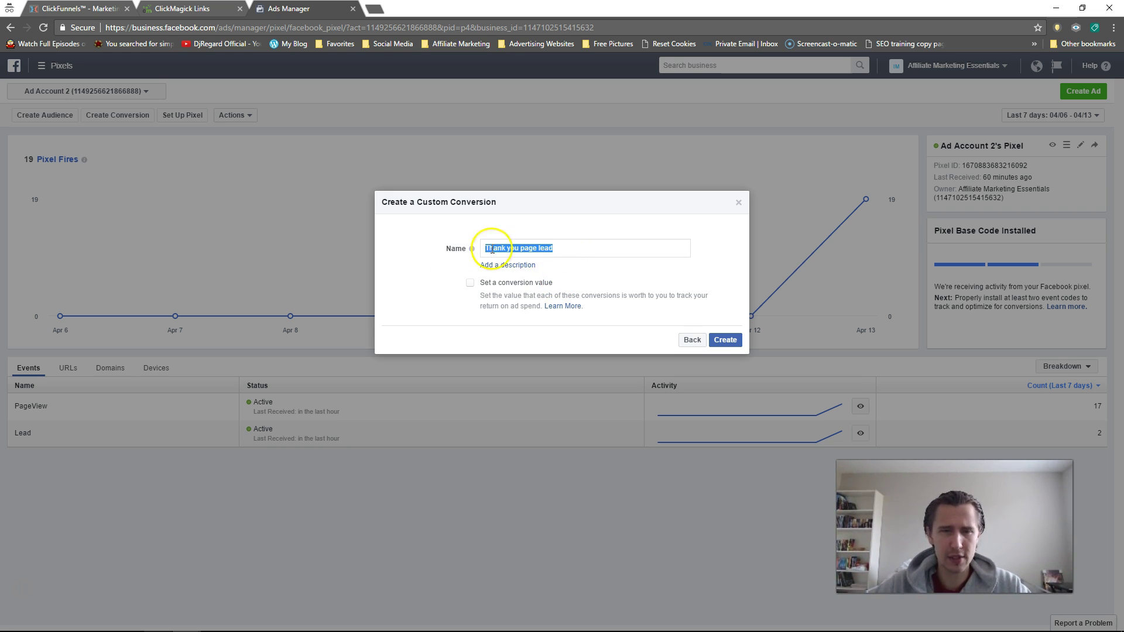
{"action": "type", "text": "Diabetes loophole leads"}
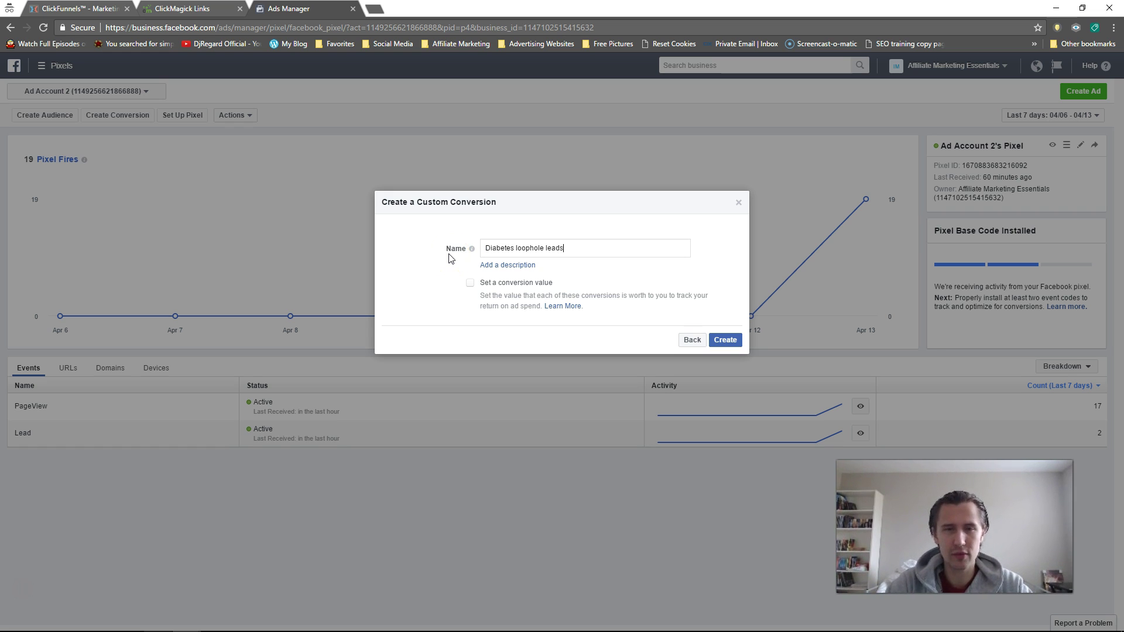
Step: Set a conversion value of 1.00, create the custom conversion and finish the dialog
{"action": "left_click", "coordinate": [472, 284]}
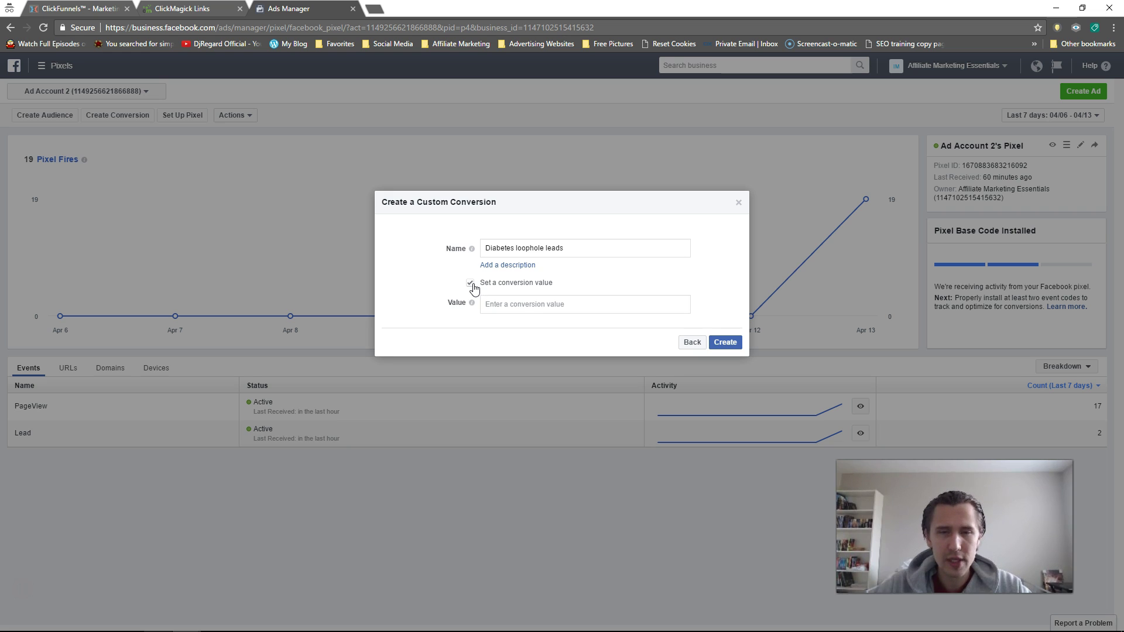
{"action": "left_click", "coordinate": [518, 306]}
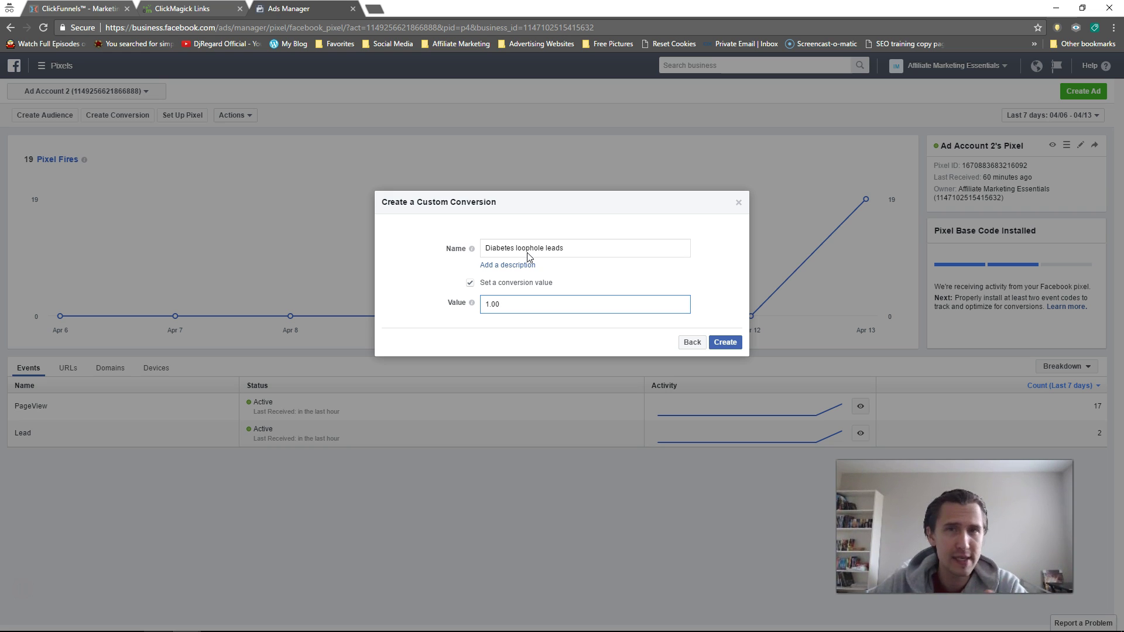
{"action": "left_click", "coordinate": [507, 308]}
{"action": "left_click_drag", "start_coordinate": [508, 303], "coordinate": [477, 305]}
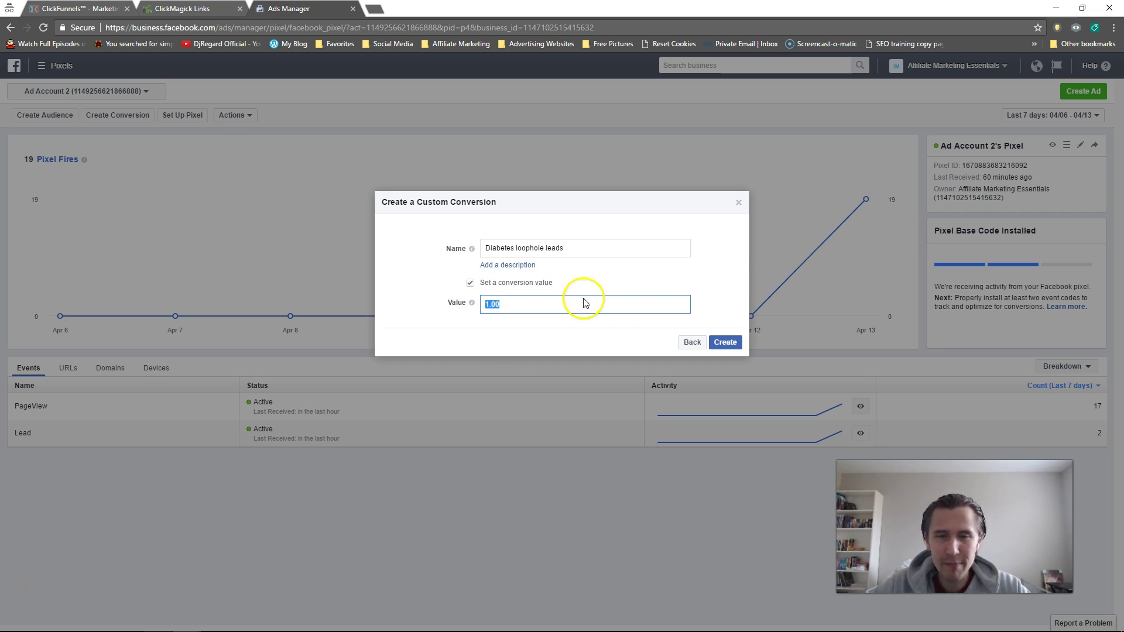
{"action": "left_click", "coordinate": [726, 343]}
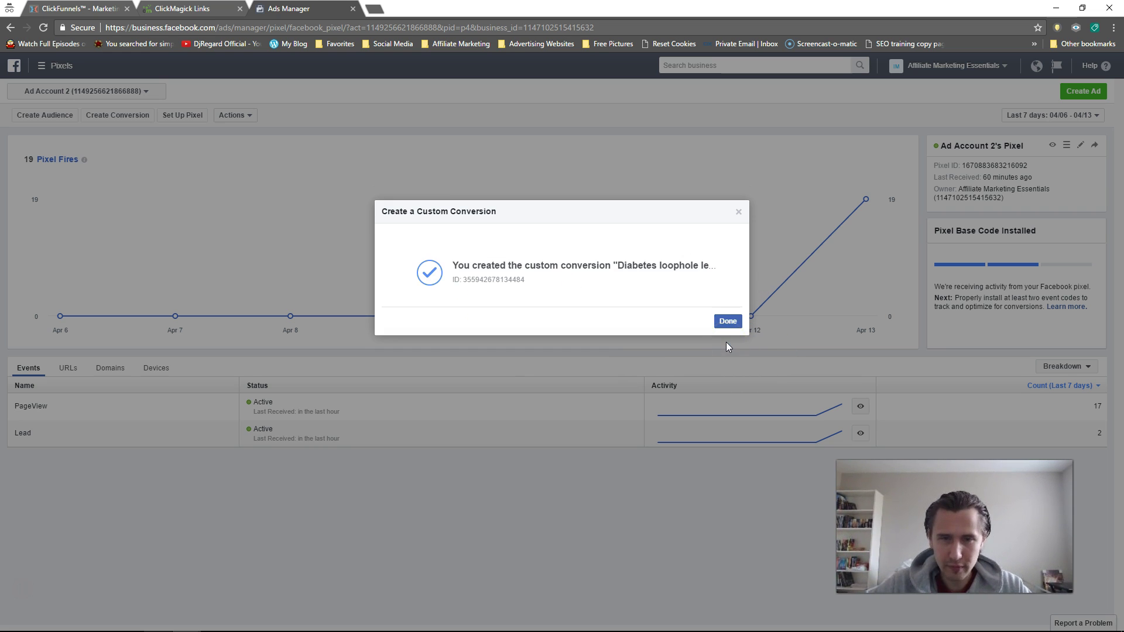
{"action": "left_click", "coordinate": [726, 321]}
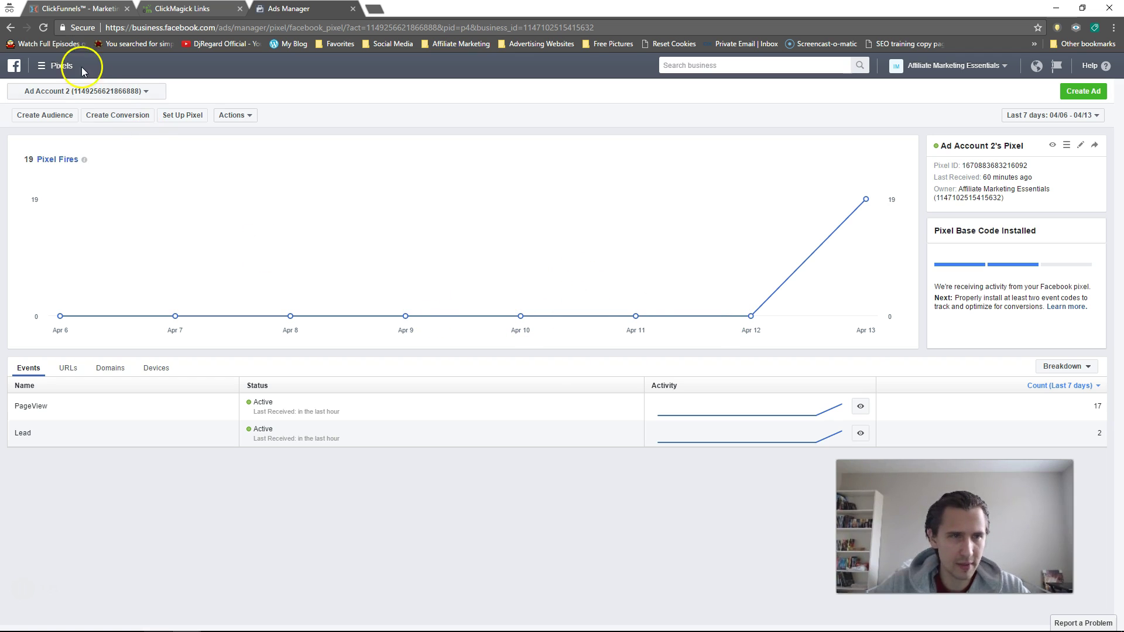
Step: Open the ad account's Custom Conversions list and check the status of Diabetes loophole leads
{"action": "left_click", "coordinate": [55, 65]}
{"action": "left_click", "coordinate": [410, 147]}
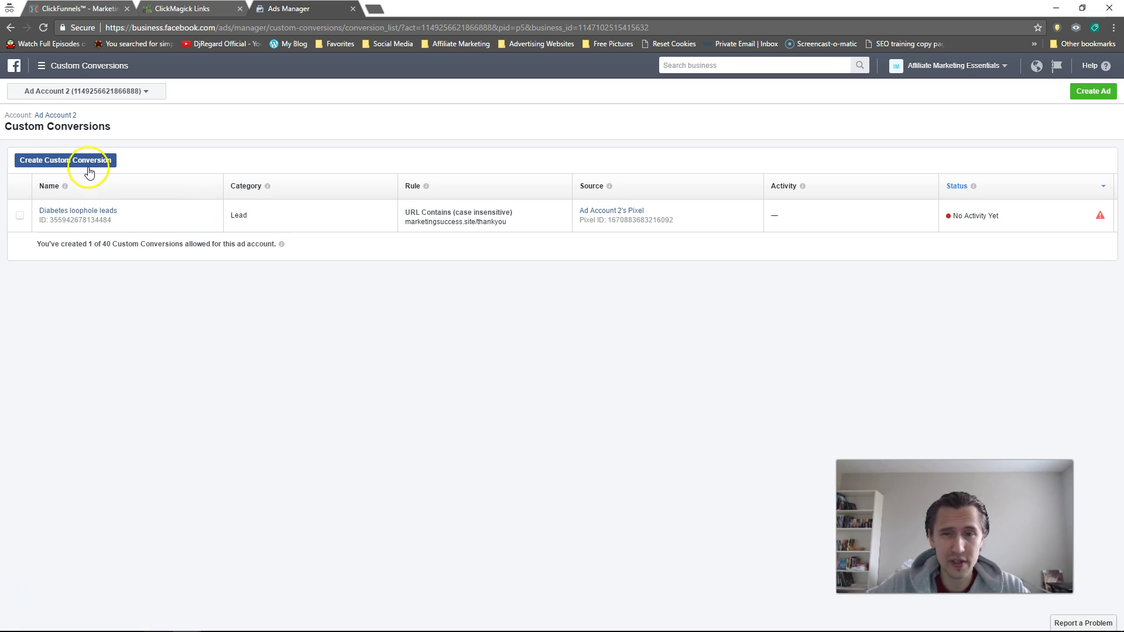
{"action": "mouse_move", "coordinate": [1102, 219]}
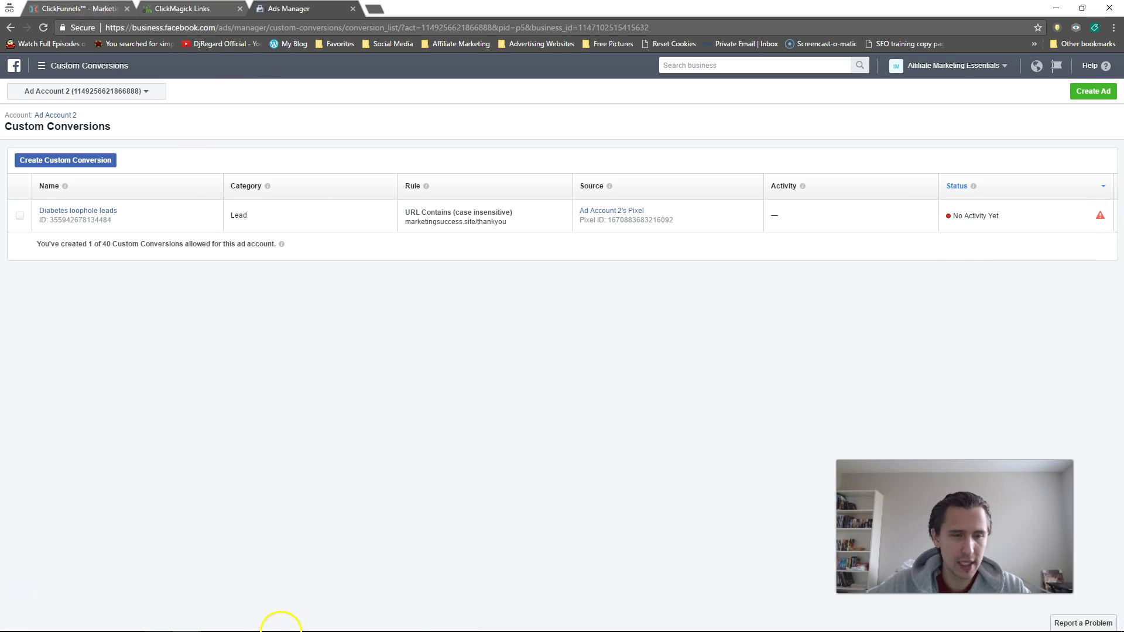
Step: Switch to ClickFunnels and open the Diabetes Test funnel's Thank You page in preview to trigger the conversion
{"action": "mouse_move", "coordinate": [190, 625]}
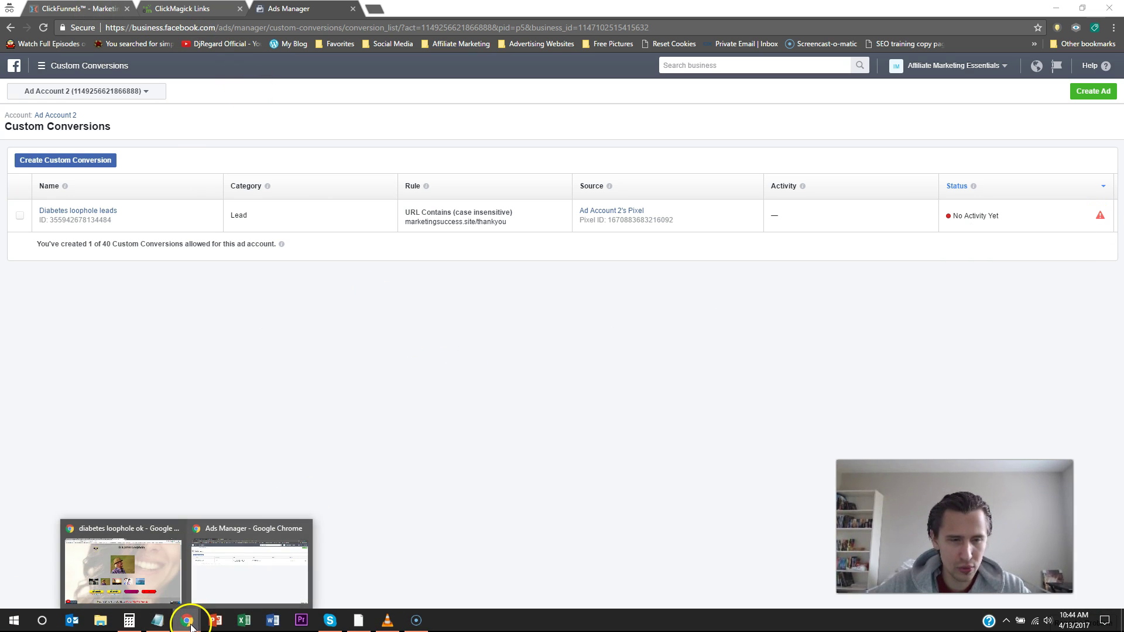
{"action": "left_click", "coordinate": [165, 579]}
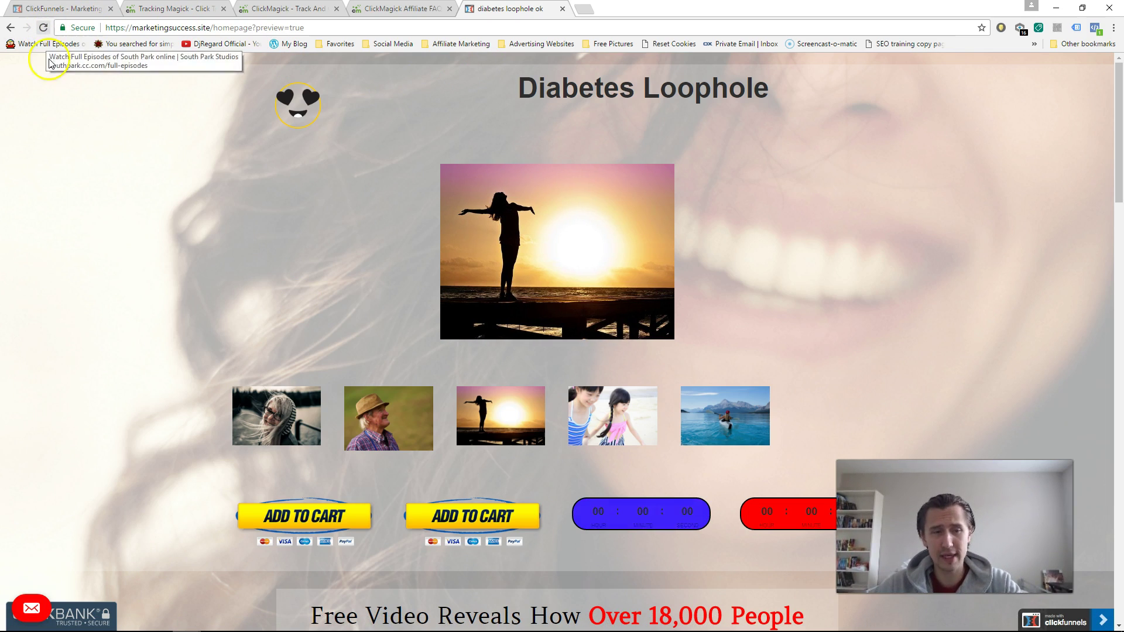
{"action": "mouse_move", "coordinate": [185, 626]}
{"action": "left_click", "coordinate": [238, 572]}
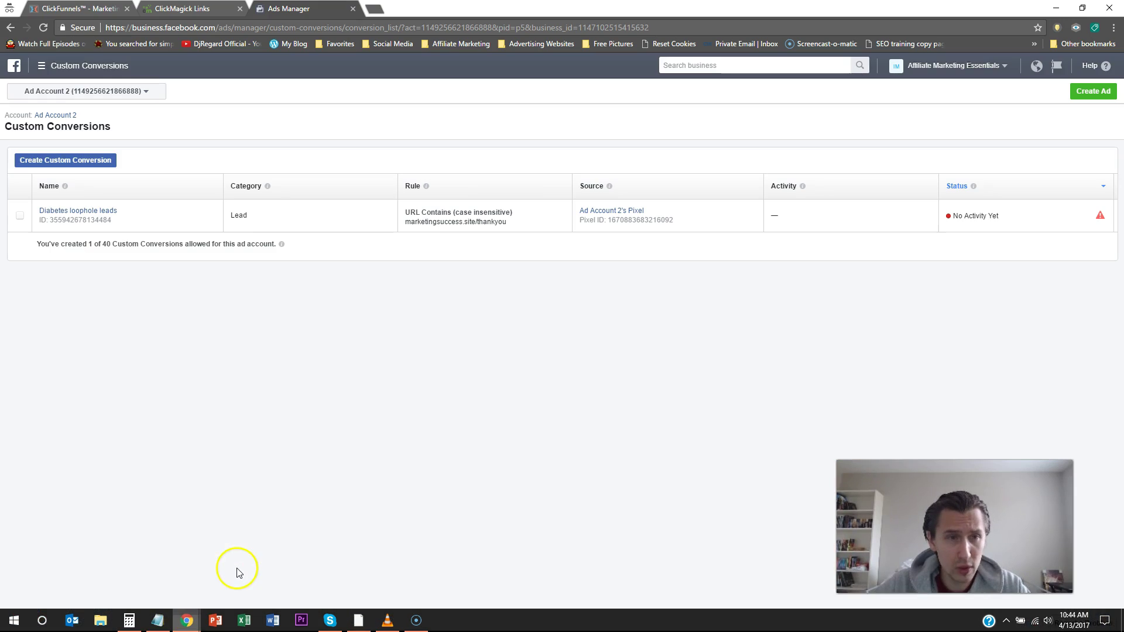
{"action": "left_click", "coordinate": [71, 9]}
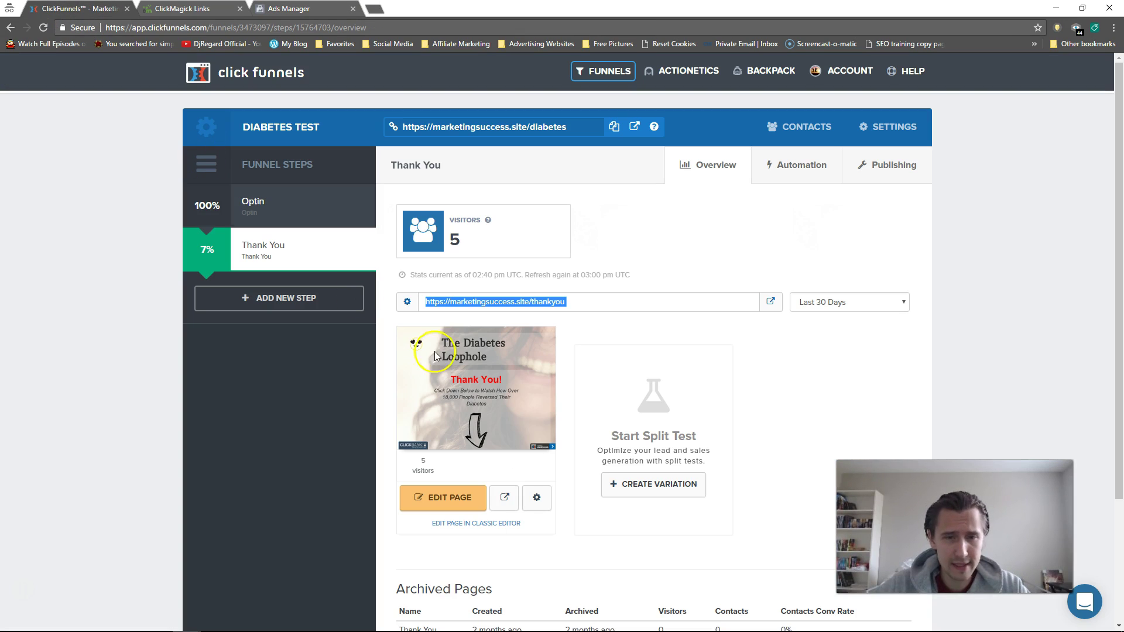
{"action": "left_click", "coordinate": [507, 499]}
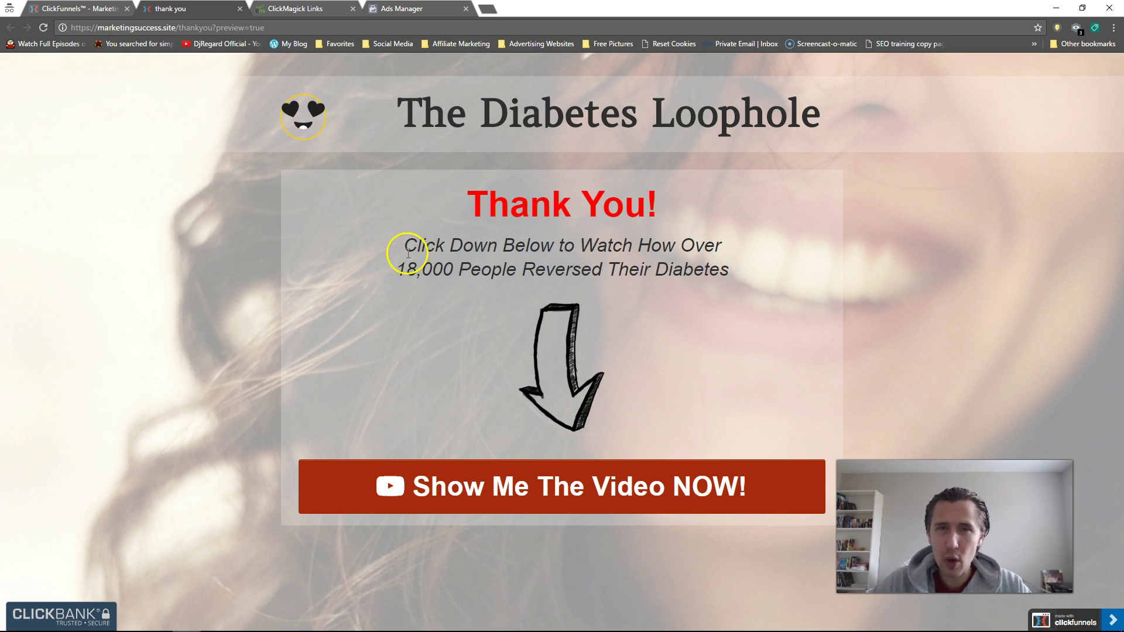
Step: Return to the Custom Conversions list in Ads Manager, reload it and check the conversion's status again
{"action": "mouse_move", "coordinate": [188, 619]}
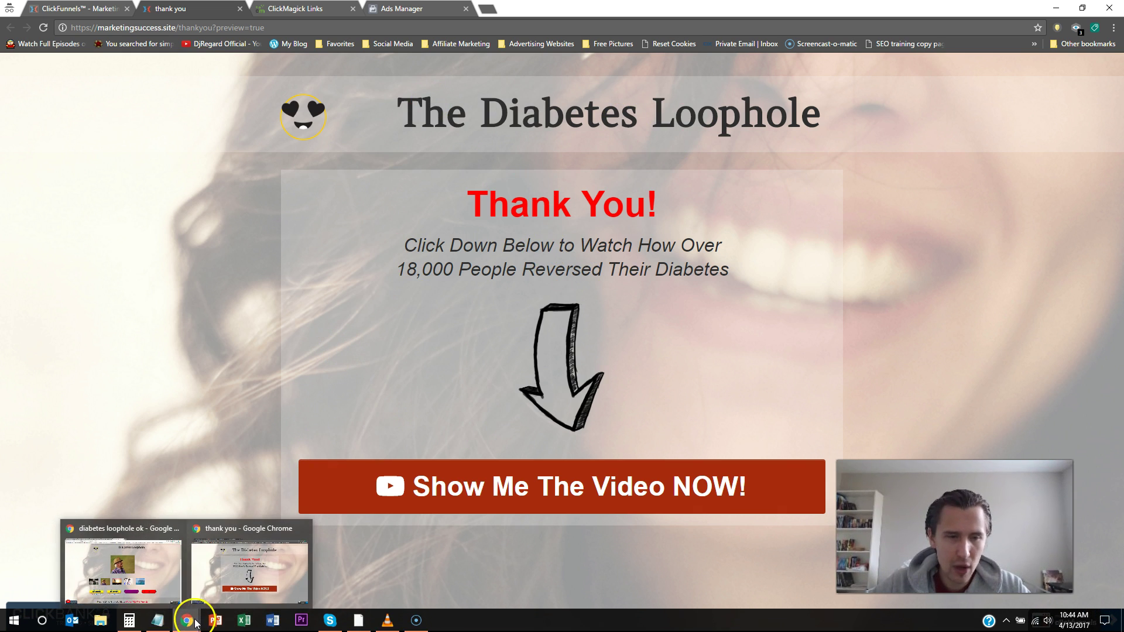
{"action": "left_click", "coordinate": [143, 593]}
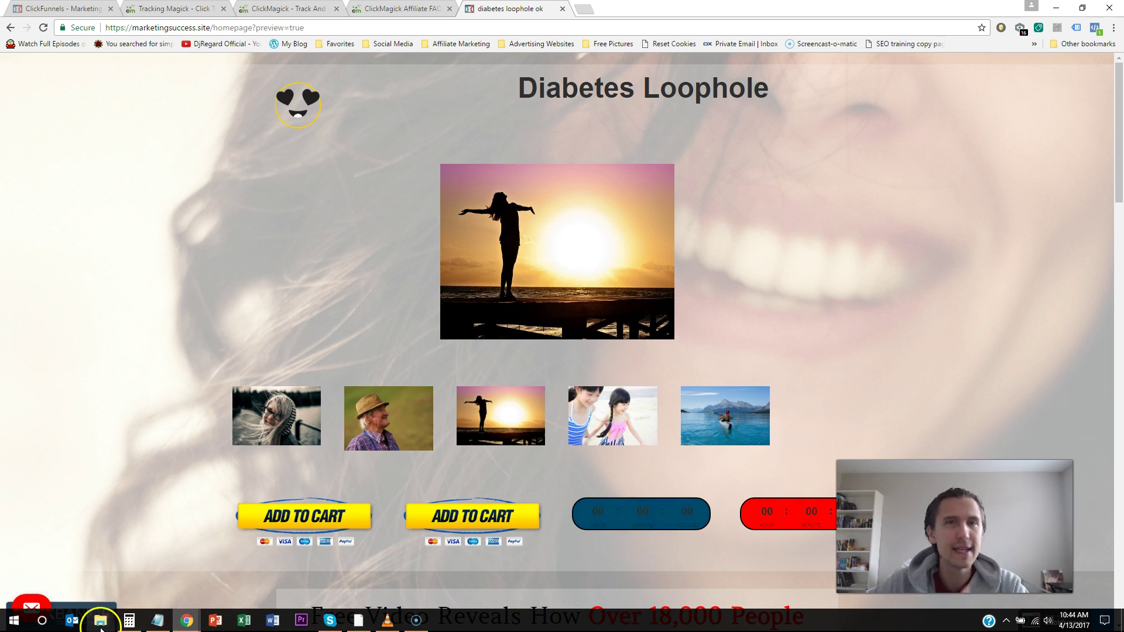
{"action": "mouse_move", "coordinate": [175, 625]}
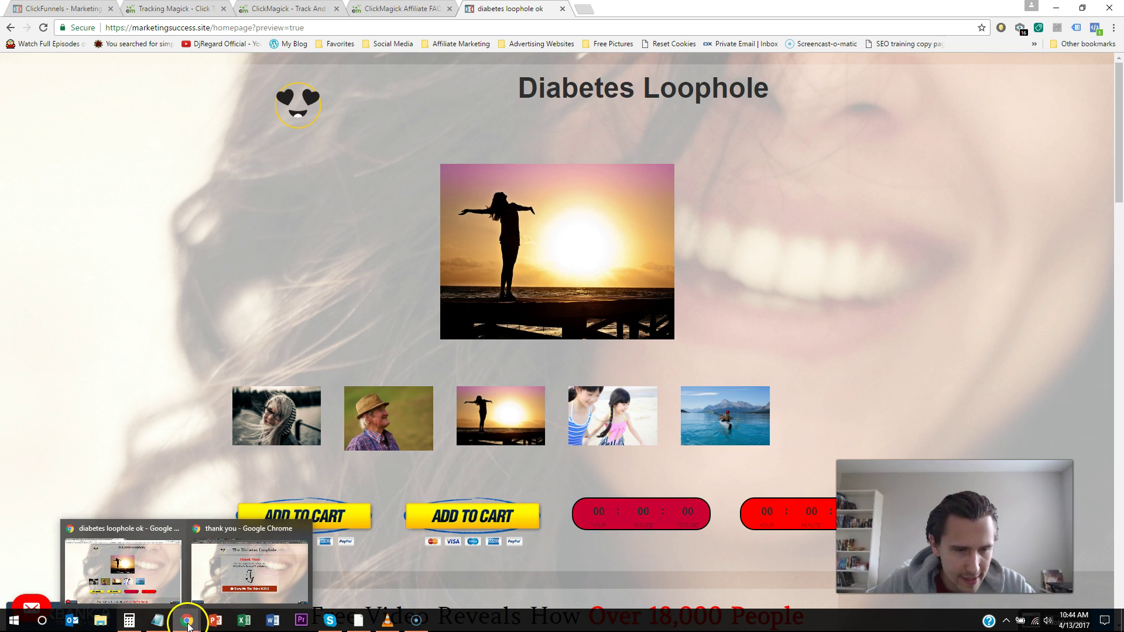
{"action": "left_click", "coordinate": [248, 565]}
{"action": "left_click", "coordinate": [416, 8]}
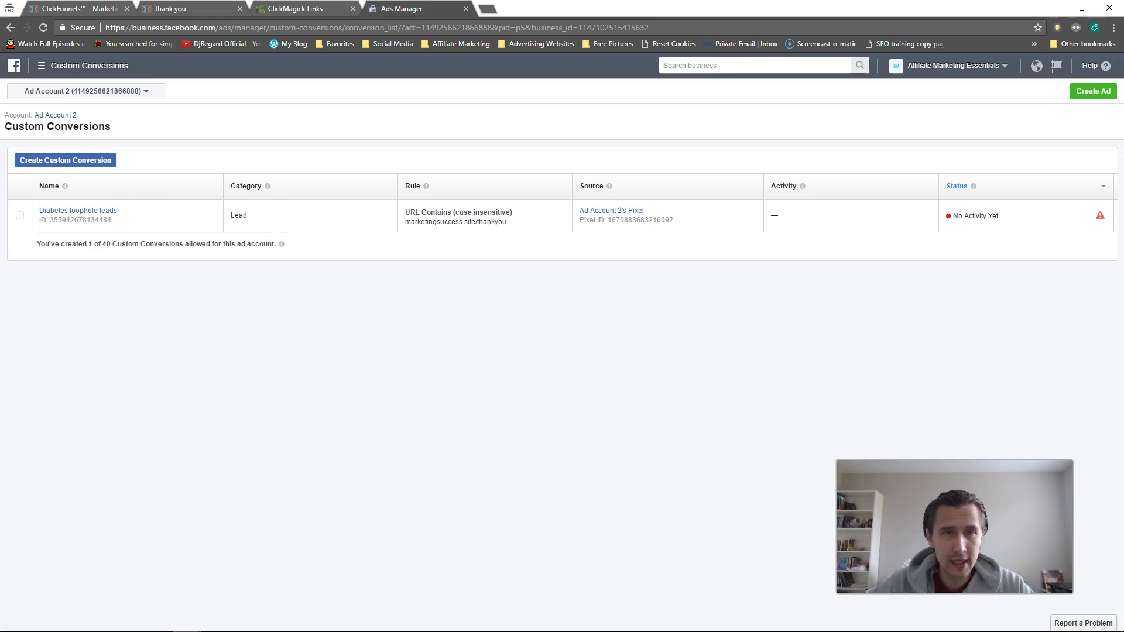
{"action": "left_click", "coordinate": [43, 27]}
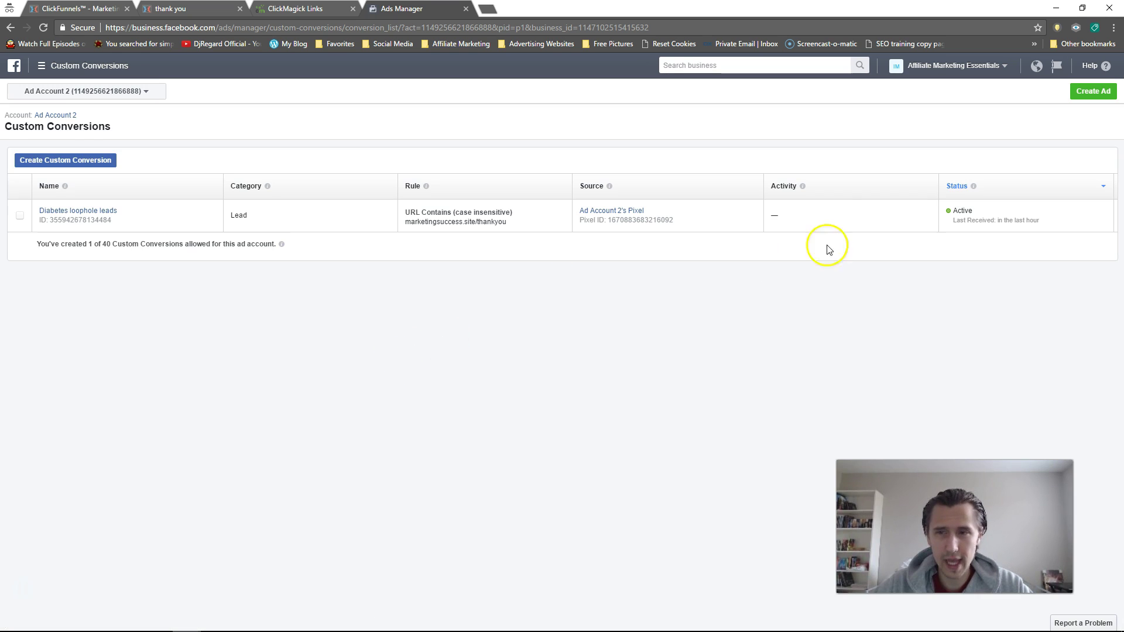
{"action": "left_click_drag", "start_coordinate": [954, 220], "coordinate": [1038, 220]}
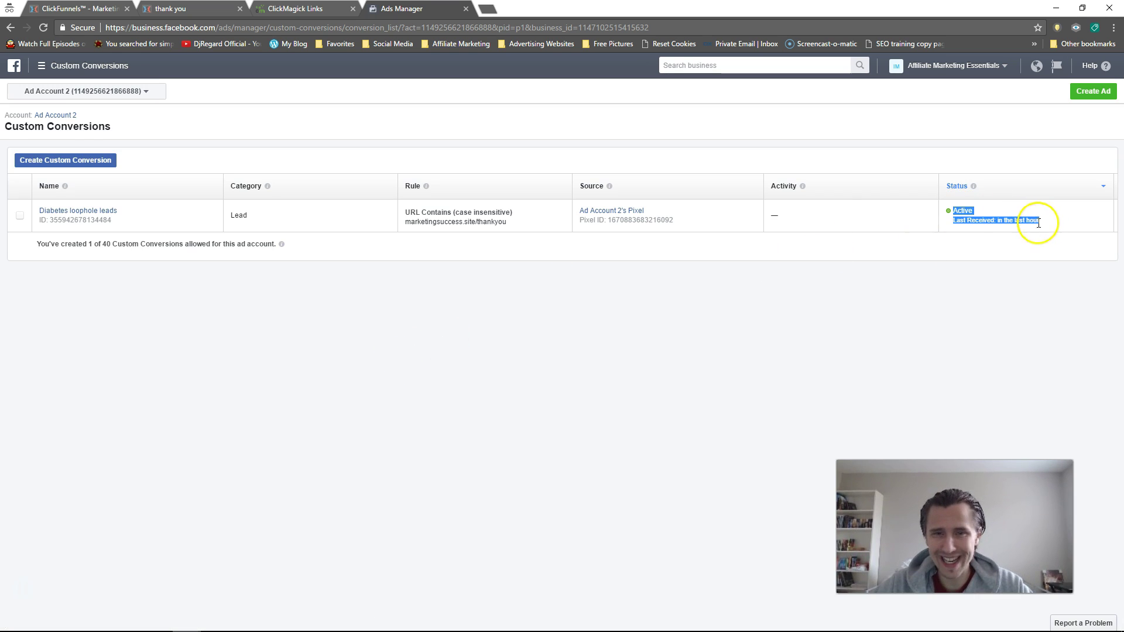
Step: Review the category and the URL rule of the Diabetes loophole leads conversion
{"action": "left_click", "coordinate": [601, 301]}
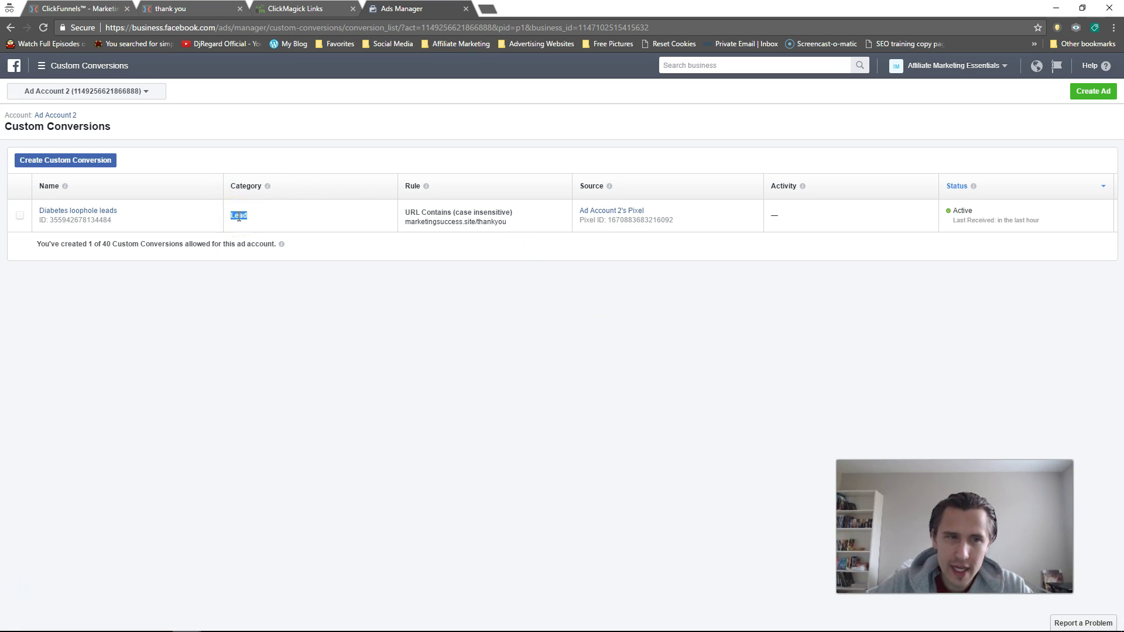
{"action": "left_click", "coordinate": [235, 323]}
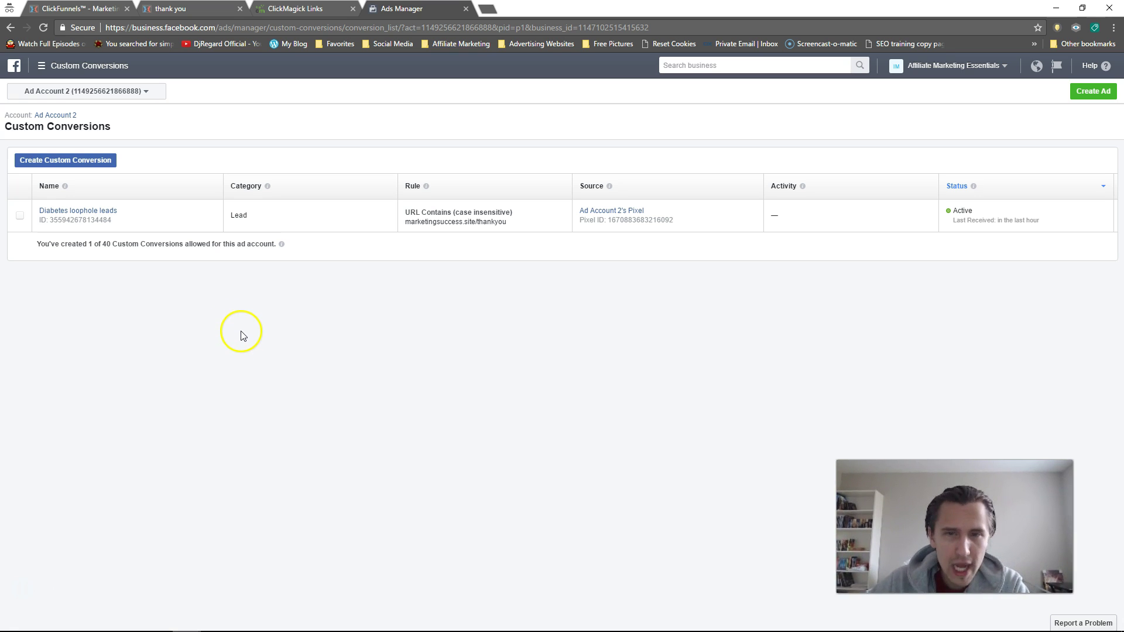
{"action": "left_click", "coordinate": [51, 95]}
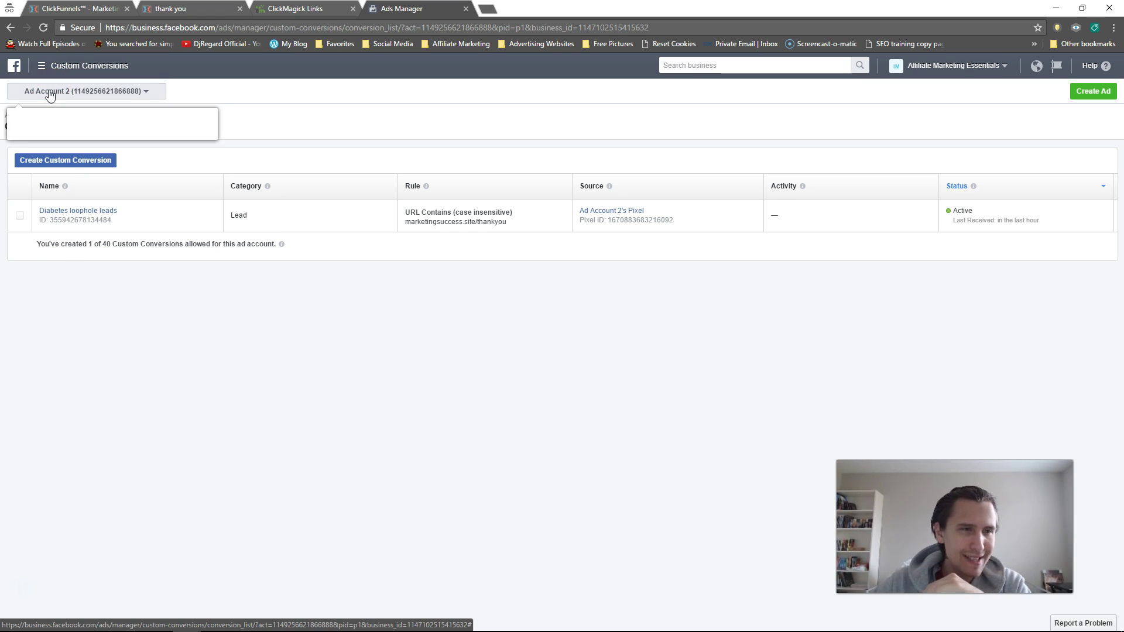
{"action": "left_click", "coordinate": [51, 94]}
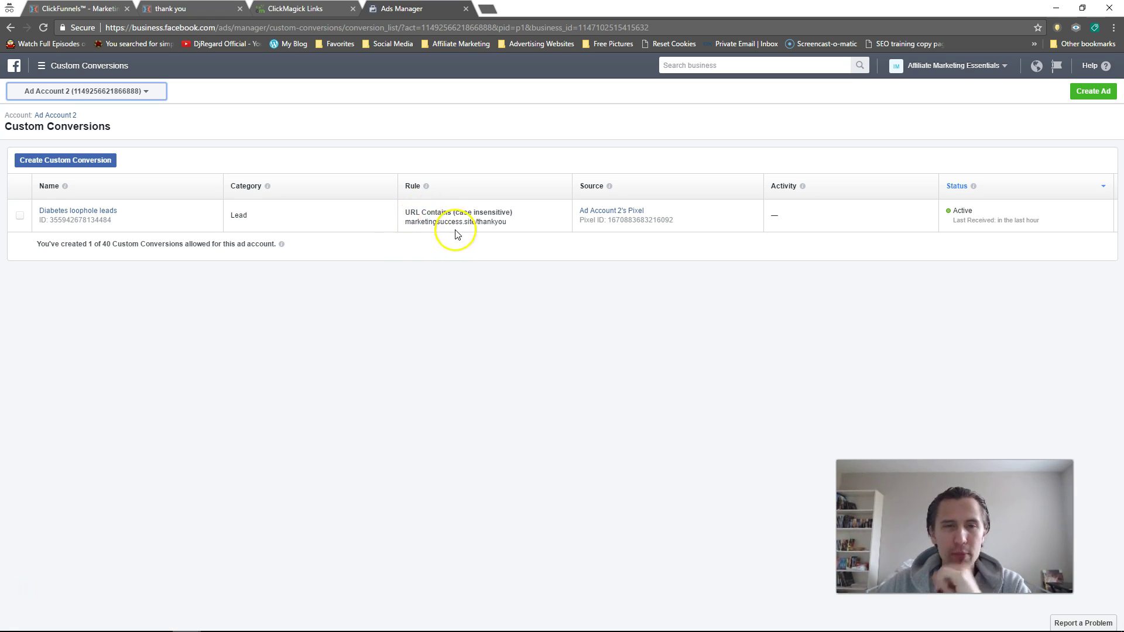
{"action": "left_click", "coordinate": [507, 225]}
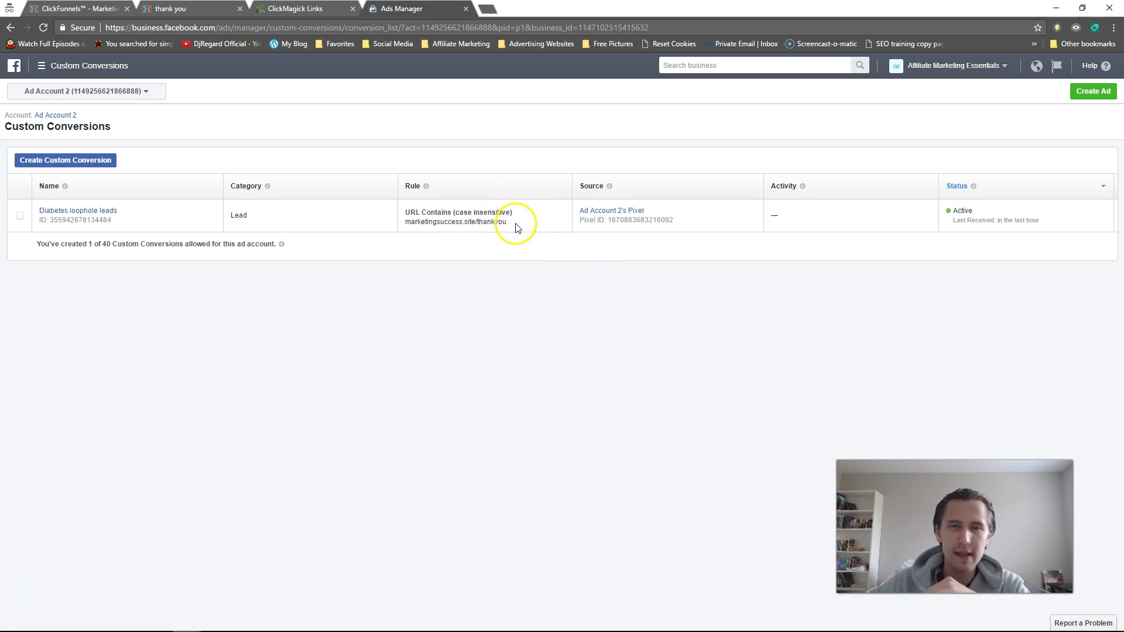
{"action": "left_click_drag", "start_coordinate": [507, 222], "coordinate": [406, 221]}
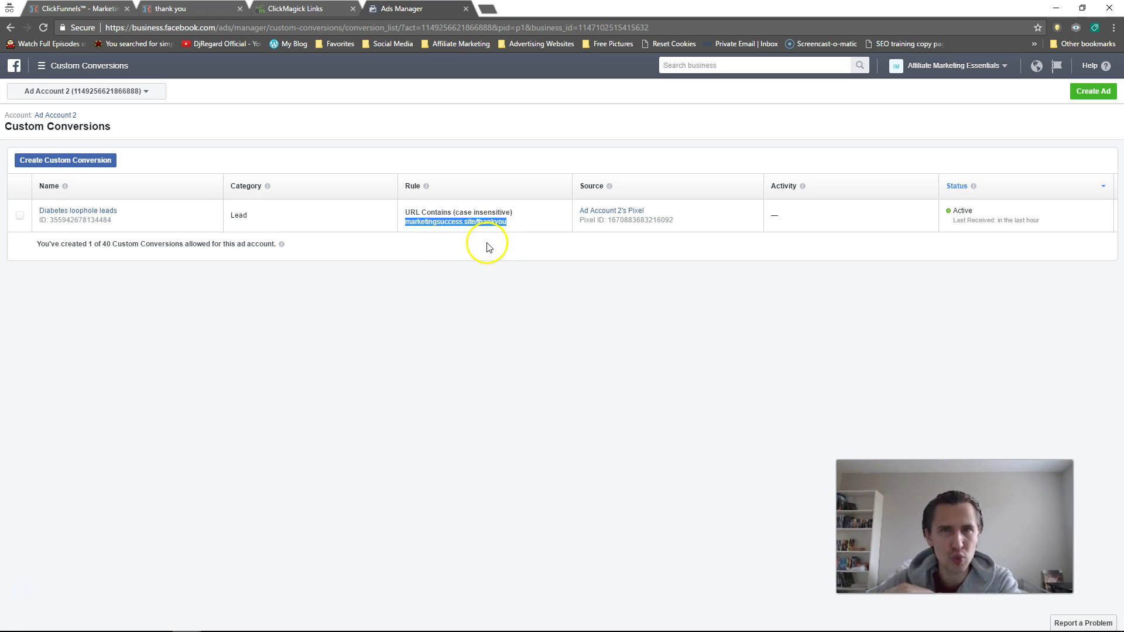
Step: View the pixel's installation code on the Pixels page and advance past the base code to Install Event Code
{"action": "left_click", "coordinate": [41, 66]}
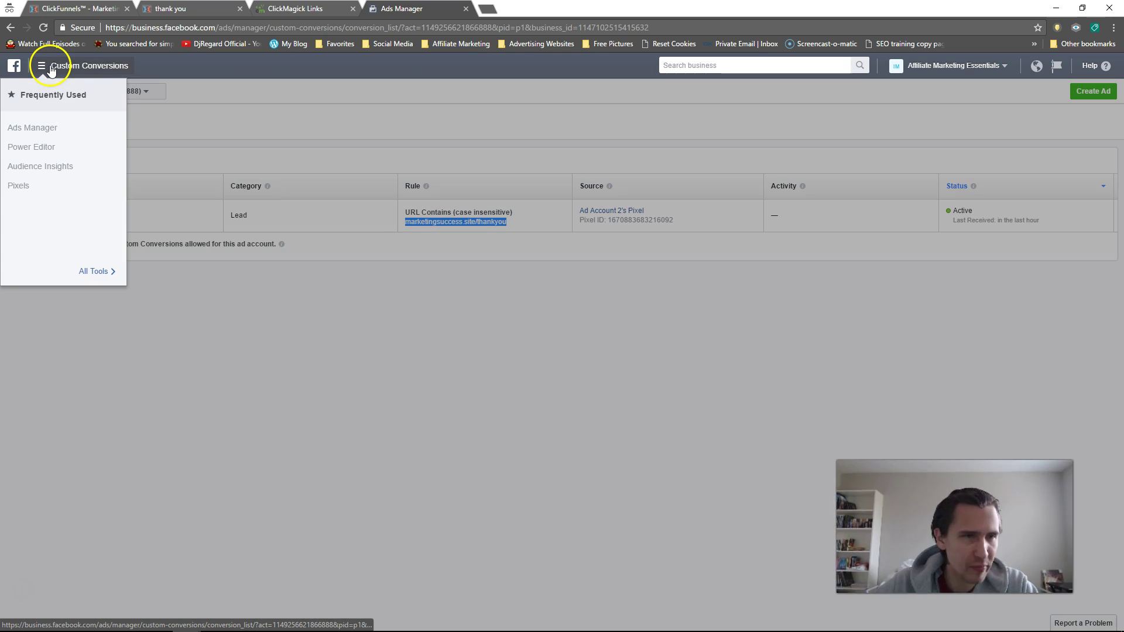
{"action": "left_click", "coordinate": [21, 187]}
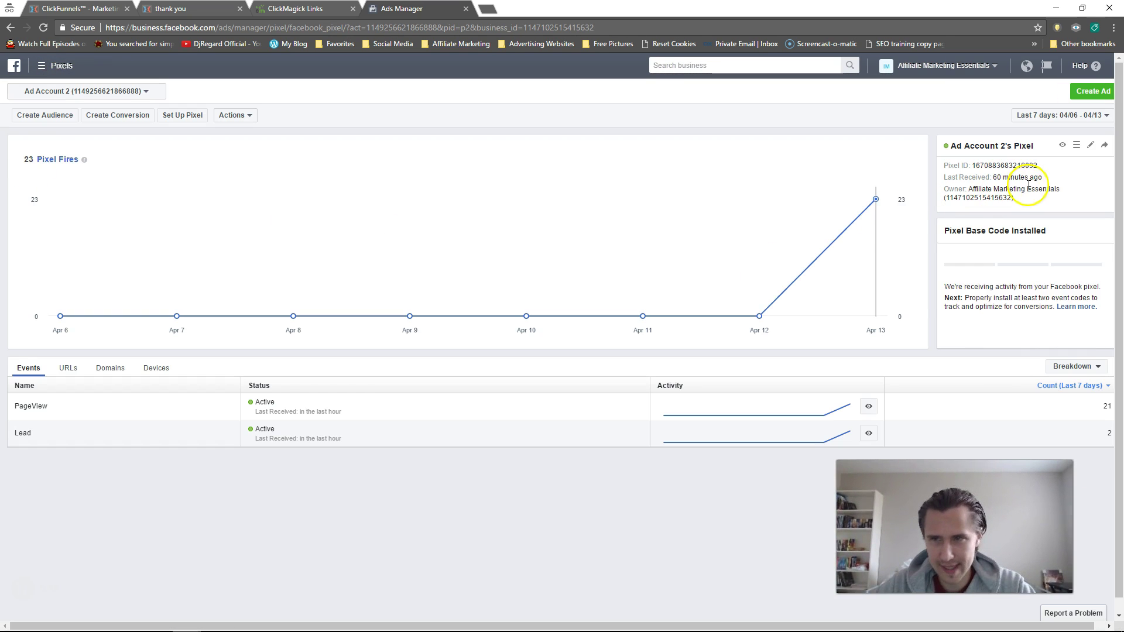
{"action": "left_click", "coordinate": [1063, 146]}
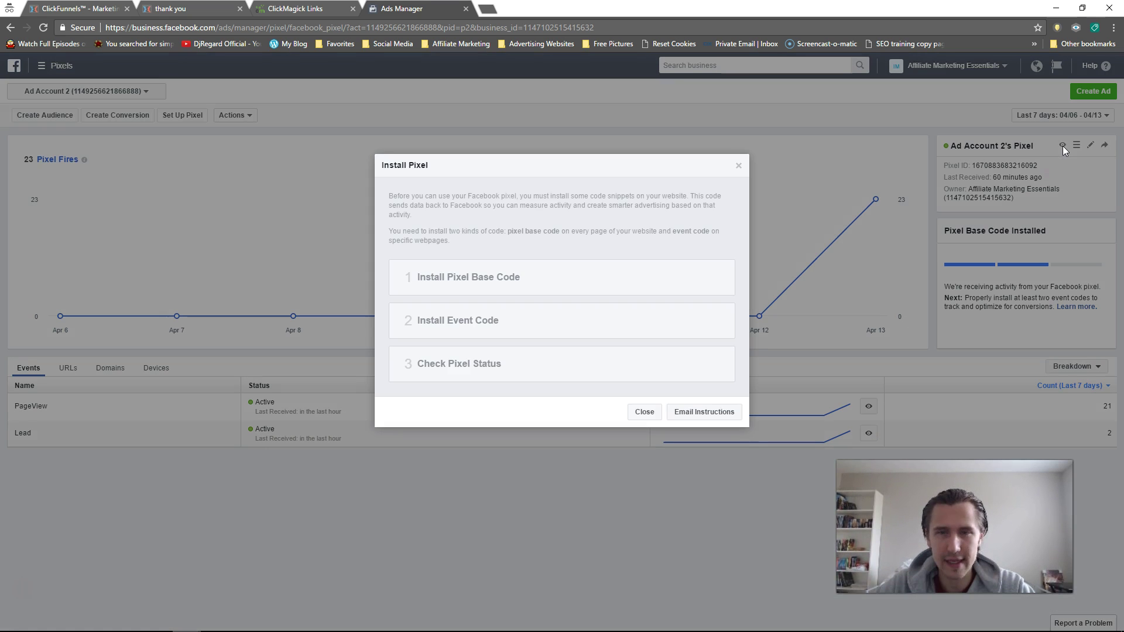
{"action": "left_click", "coordinate": [514, 314]}
{"action": "scroll", "coordinate": [527, 315], "scroll_direction": "down", "scroll_amount": 2}
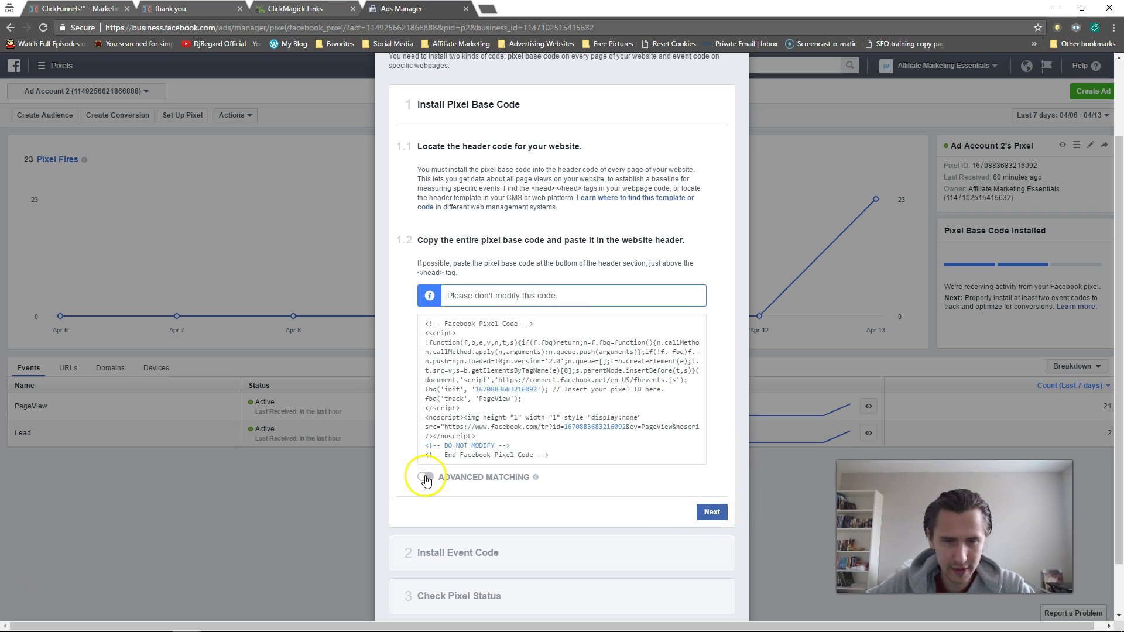
{"action": "left_click", "coordinate": [717, 513]}
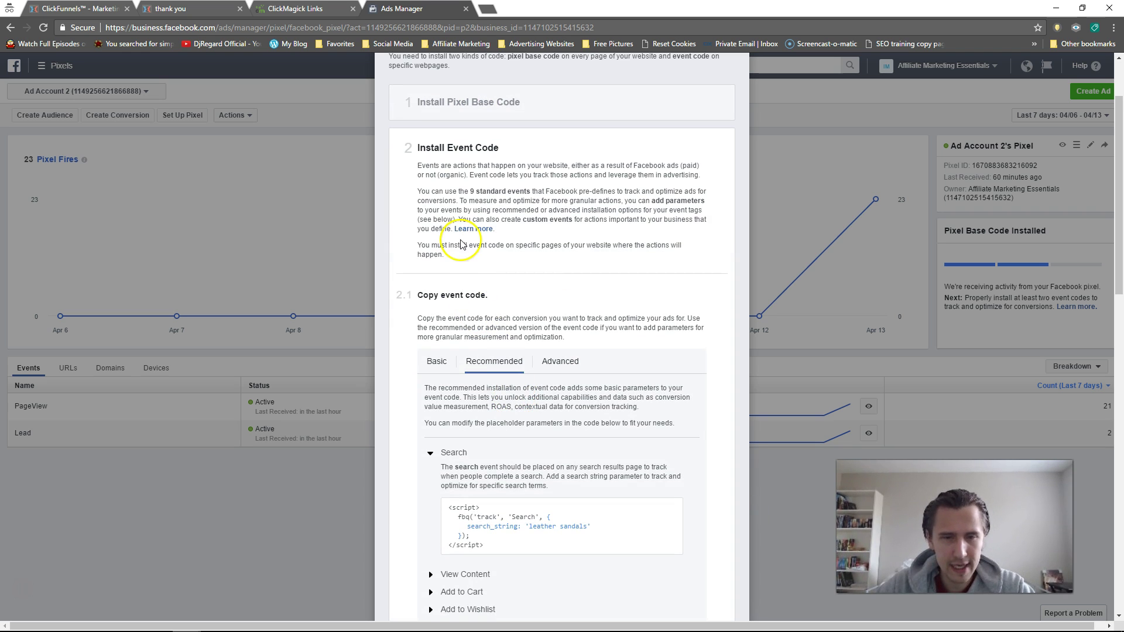
{"action": "left_click_drag", "start_coordinate": [432, 147], "coordinate": [483, 148]}
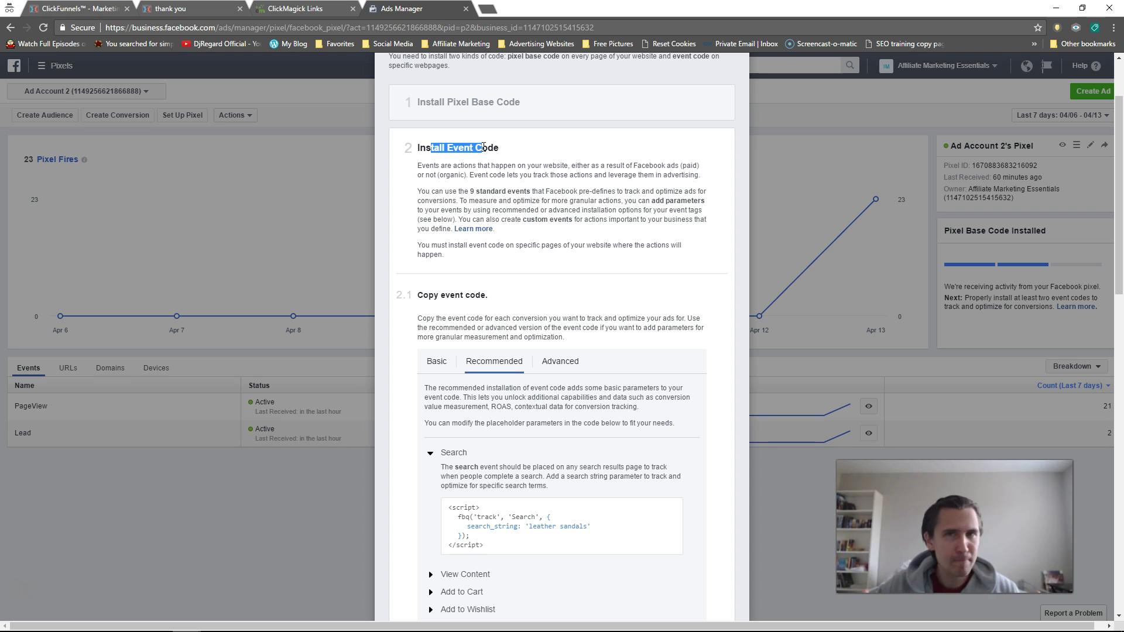
Step: Examine the Recommended event codes and descriptions for Search, View Content, Add to Cart and Add to Wishlist
{"action": "scroll", "coordinate": [495, 275], "scroll_direction": "down", "scroll_amount": 5}
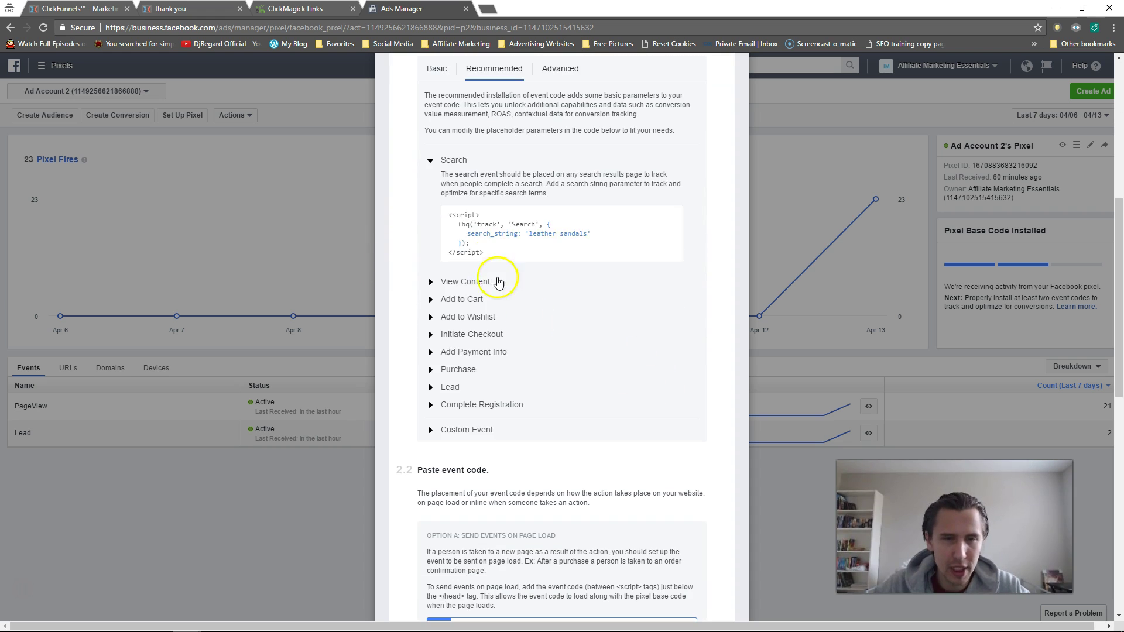
{"action": "left_click", "coordinate": [449, 162]}
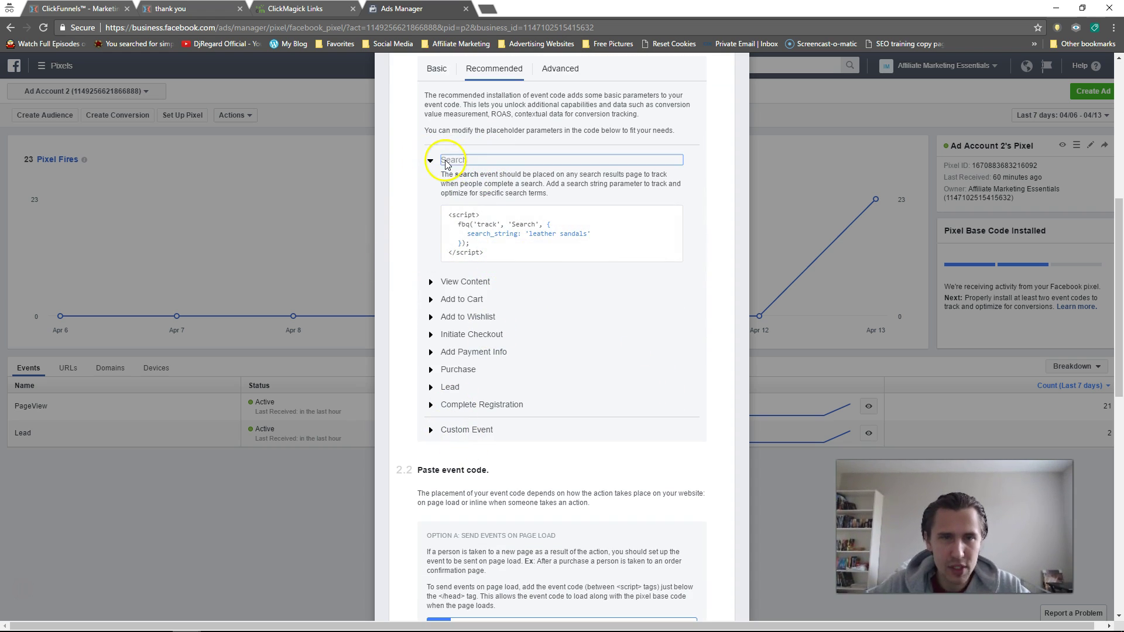
{"action": "left_click", "coordinate": [465, 283]}
{"action": "left_click", "coordinate": [465, 319]}
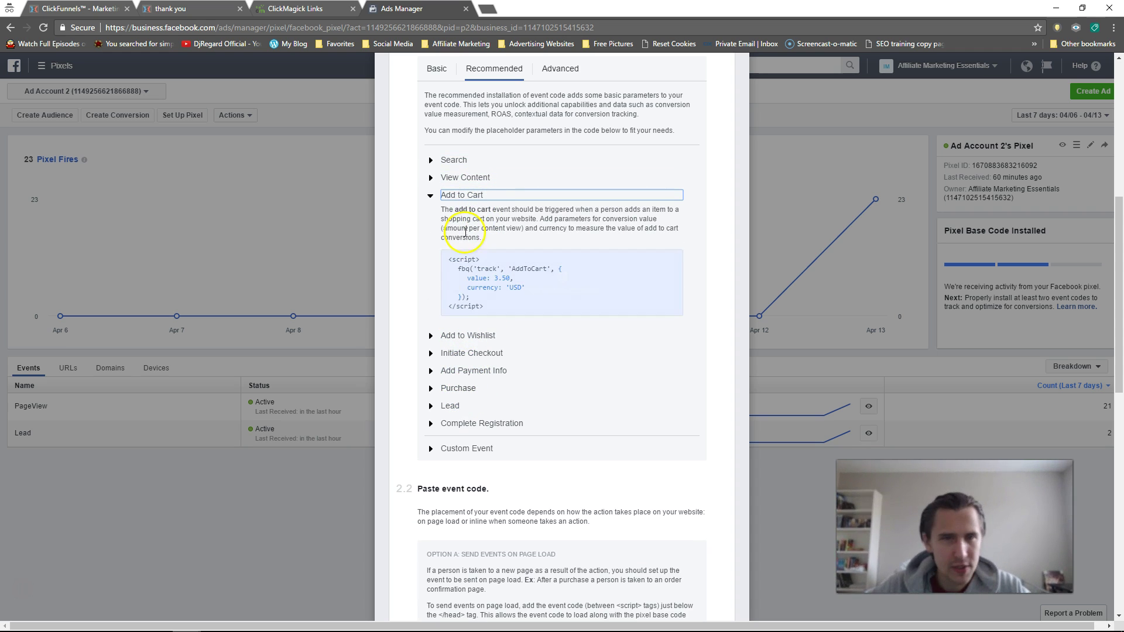
{"action": "left_click", "coordinate": [472, 335]}
{"action": "left_click_drag", "start_coordinate": [455, 228], "coordinate": [649, 228]}
{"action": "left_click_drag", "start_coordinate": [466, 237], "coordinate": [648, 236]}
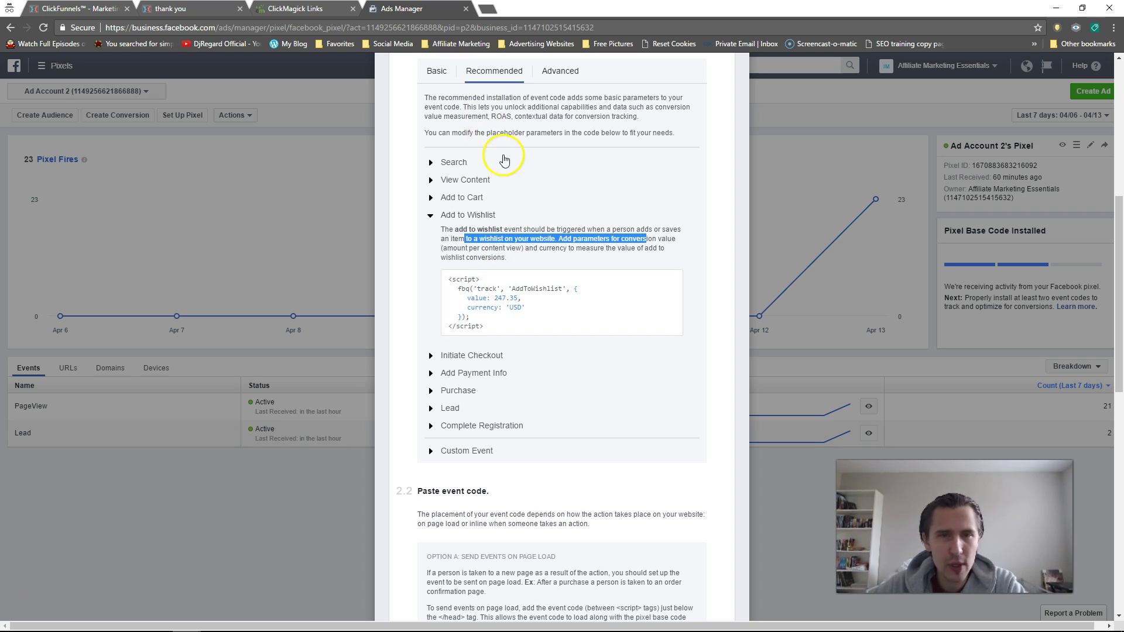
Step: Compare the Basic and Recommended versions of the Purchase event code, including the value and currency parameters
{"action": "scroll", "coordinate": [480, 164], "scroll_direction": "up", "scroll_amount": 2}
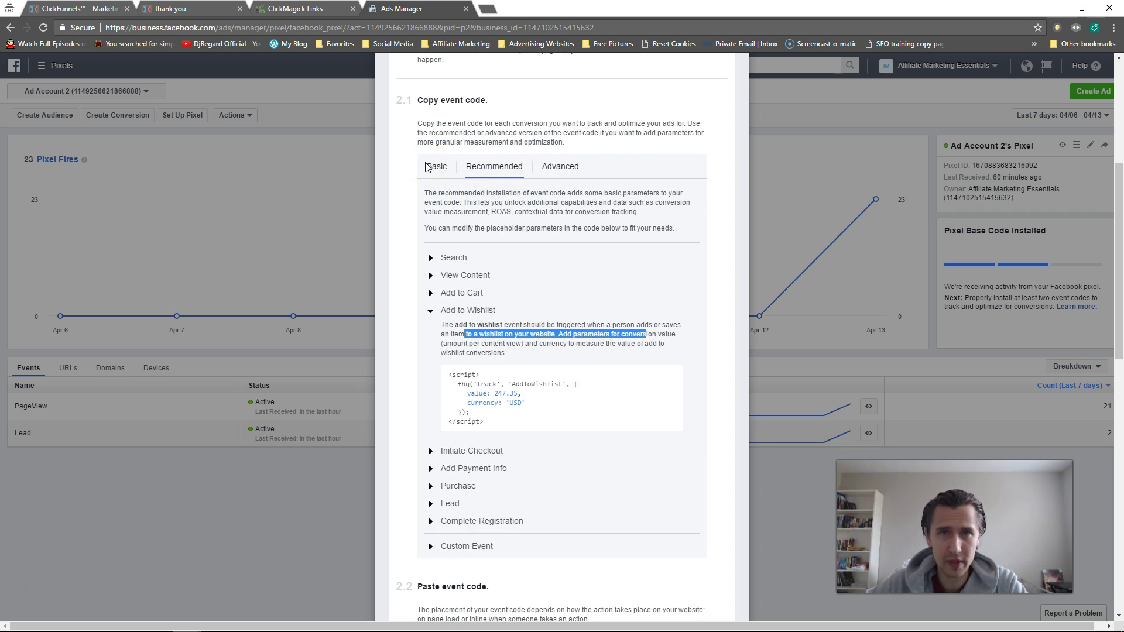
{"action": "left_click", "coordinate": [435, 167]}
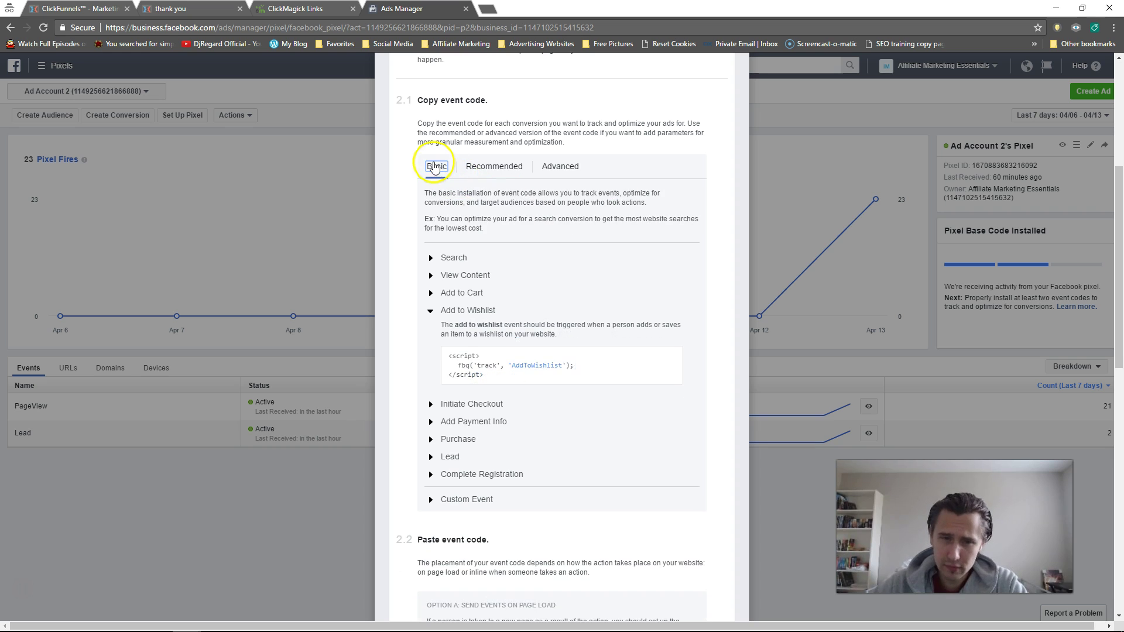
{"action": "mouse_move", "coordinate": [524, 366]}
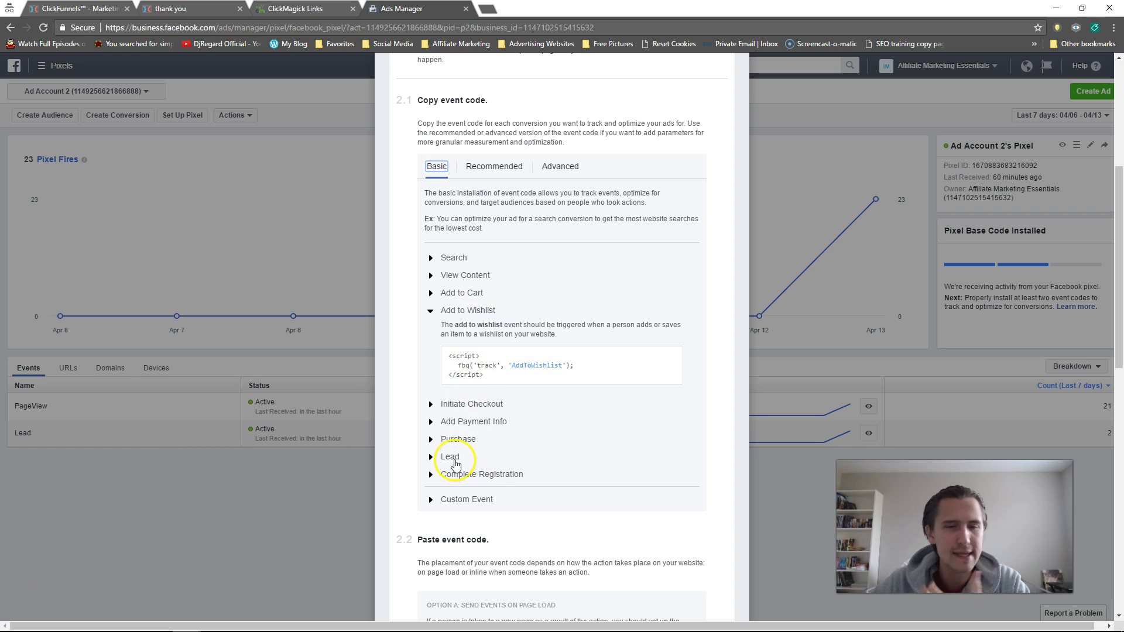
{"action": "left_click", "coordinate": [452, 439]}
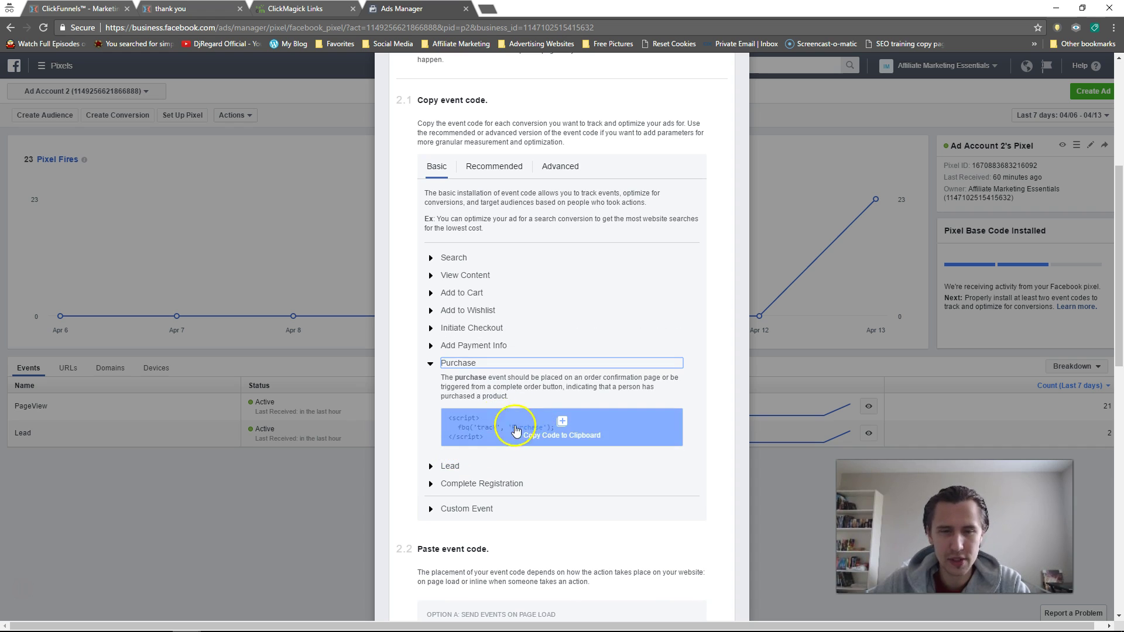
{"action": "left_click", "coordinate": [497, 169]}
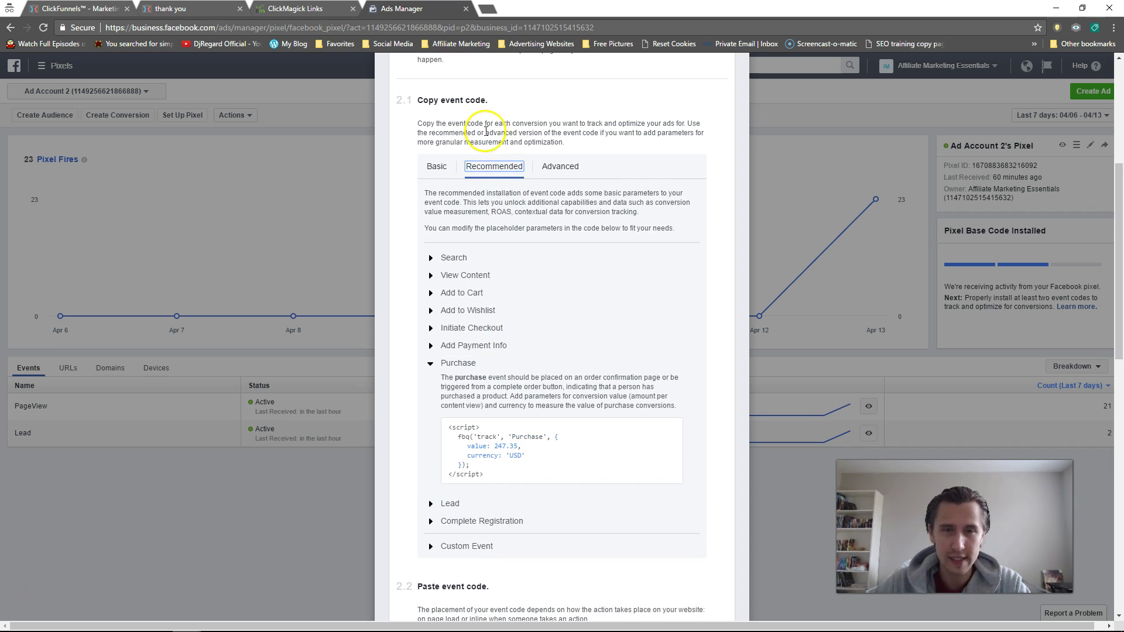
{"action": "mouse_move", "coordinate": [516, 448]}
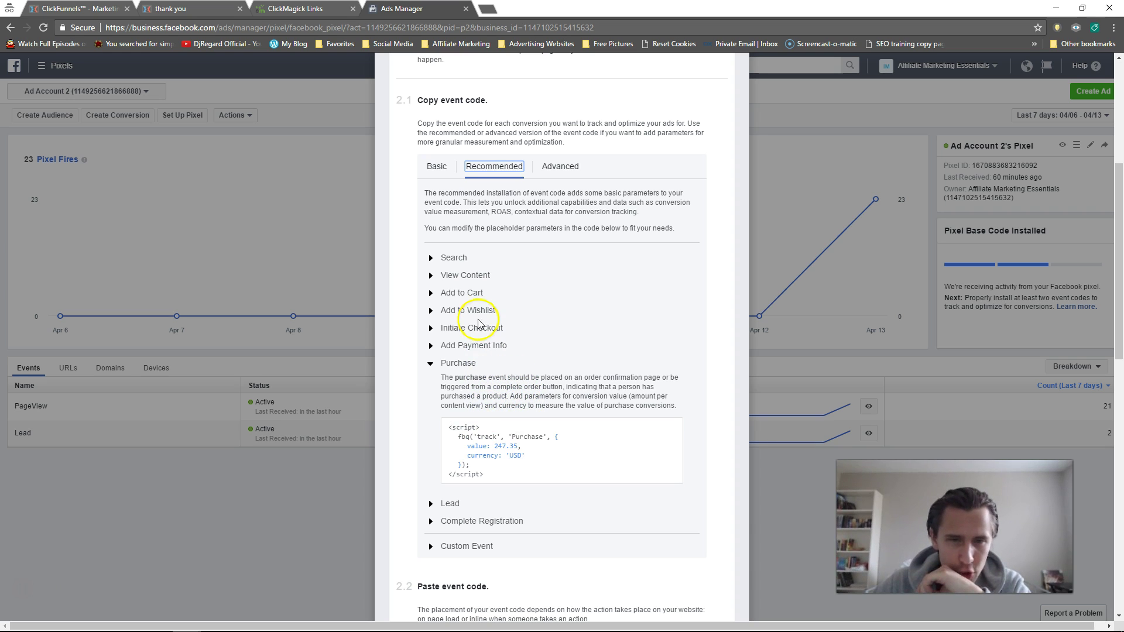
Step: Compare the Advanced and Recommended Add to Cart event codes and decline the Kaspersky restart request
{"action": "left_click", "coordinate": [466, 299]}
{"action": "left_click", "coordinate": [559, 168]}
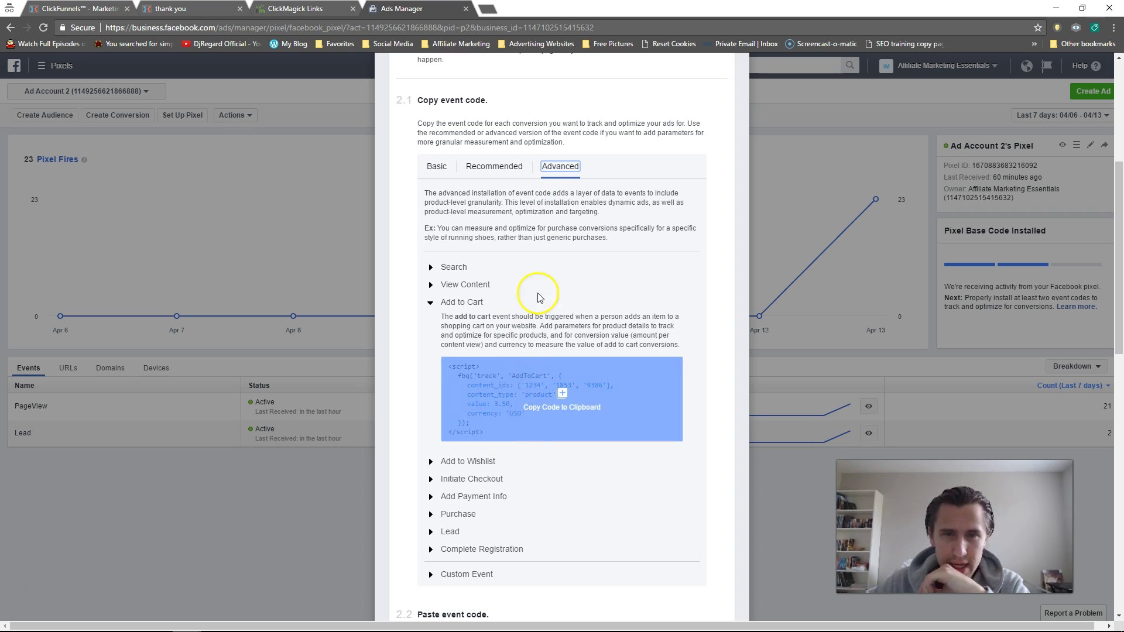
{"action": "left_click", "coordinate": [493, 167]}
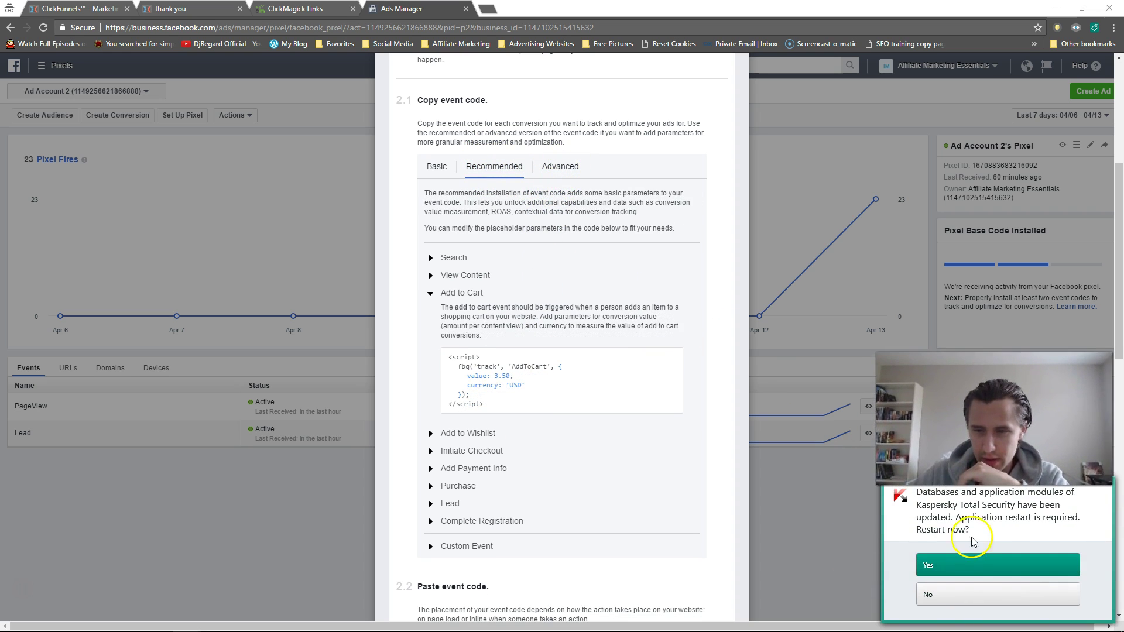
{"action": "left_click", "coordinate": [960, 605]}
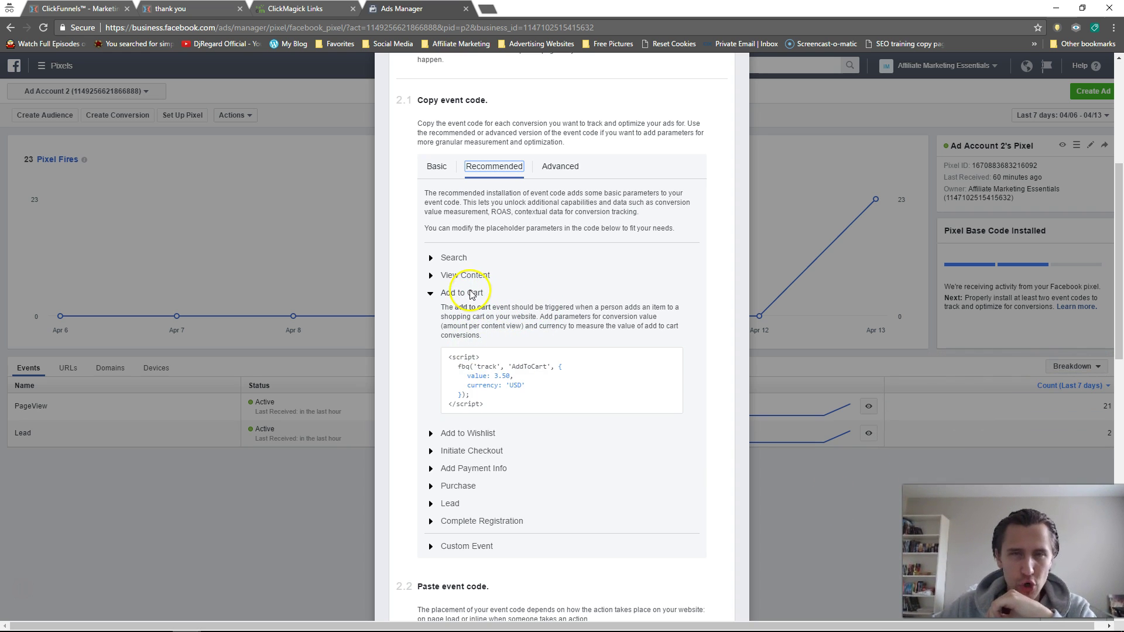
Step: Compare the Initiate Checkout code in Recommended and Advanced, and the Add to Cart code across Advanced, Basic and Recommended
{"action": "left_click", "coordinate": [478, 452]}
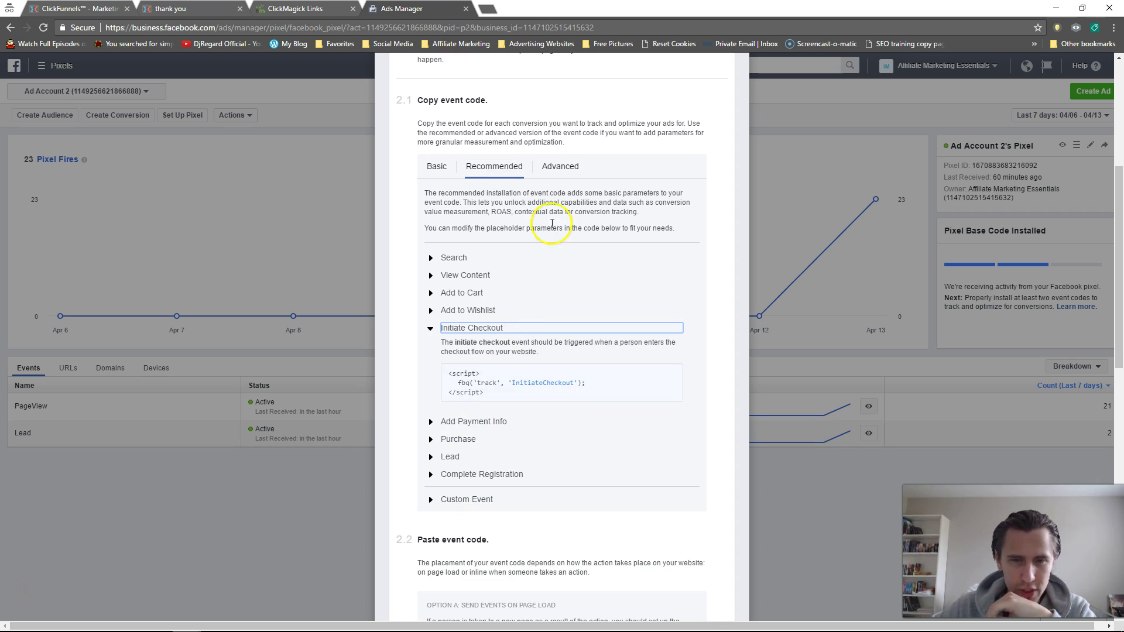
{"action": "left_click", "coordinate": [556, 169]}
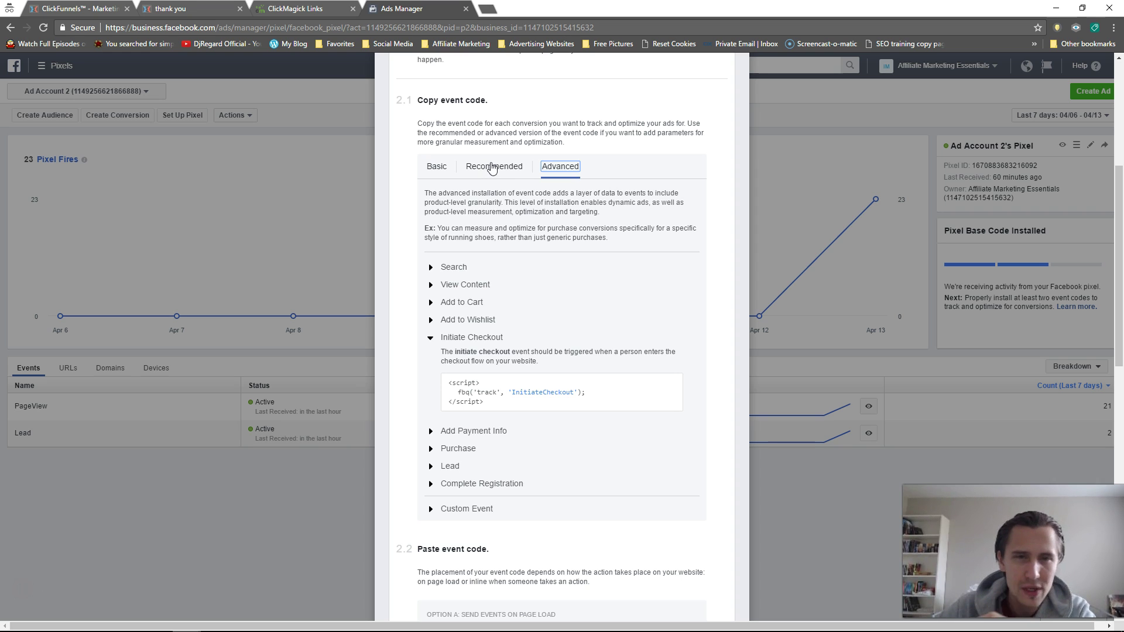
{"action": "left_click", "coordinate": [473, 302]}
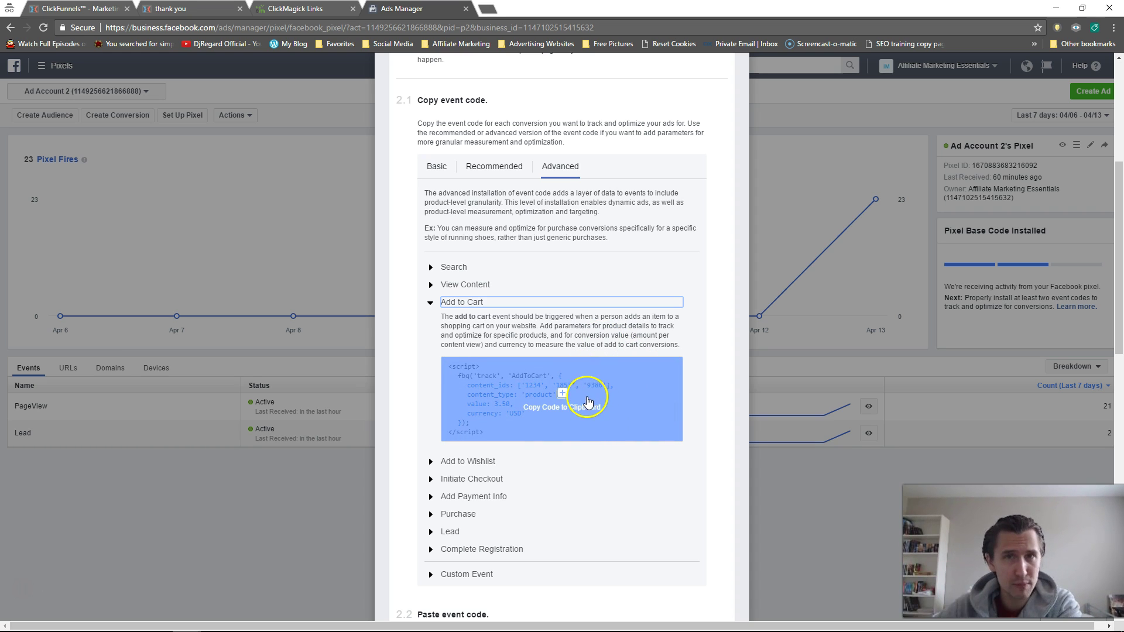
{"action": "left_click", "coordinate": [436, 166]}
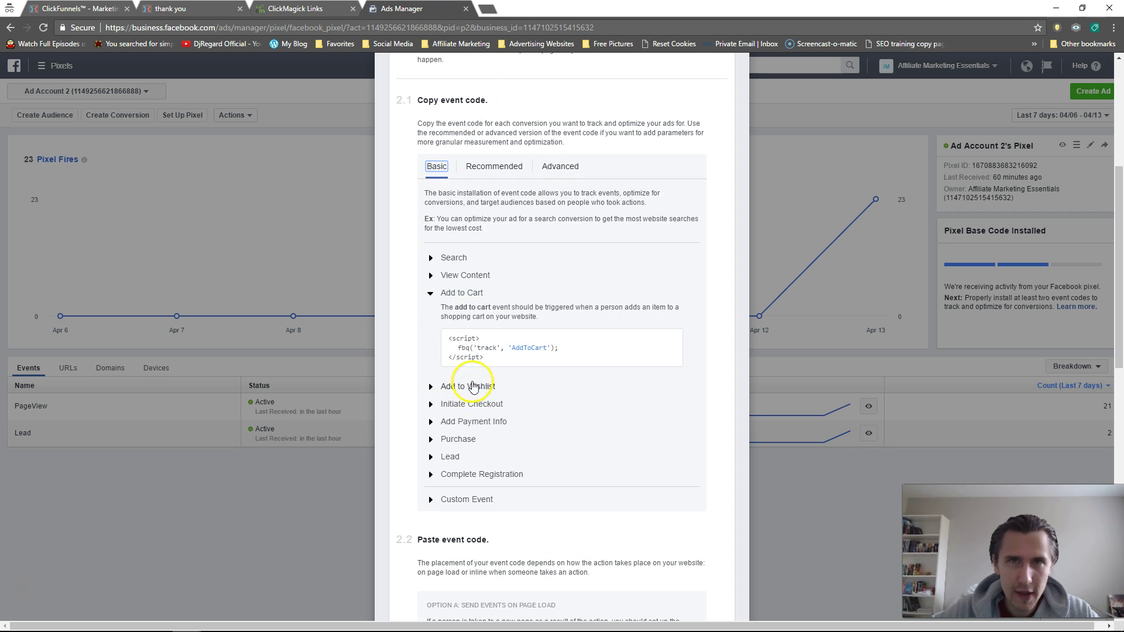
{"action": "left_click", "coordinate": [492, 168]}
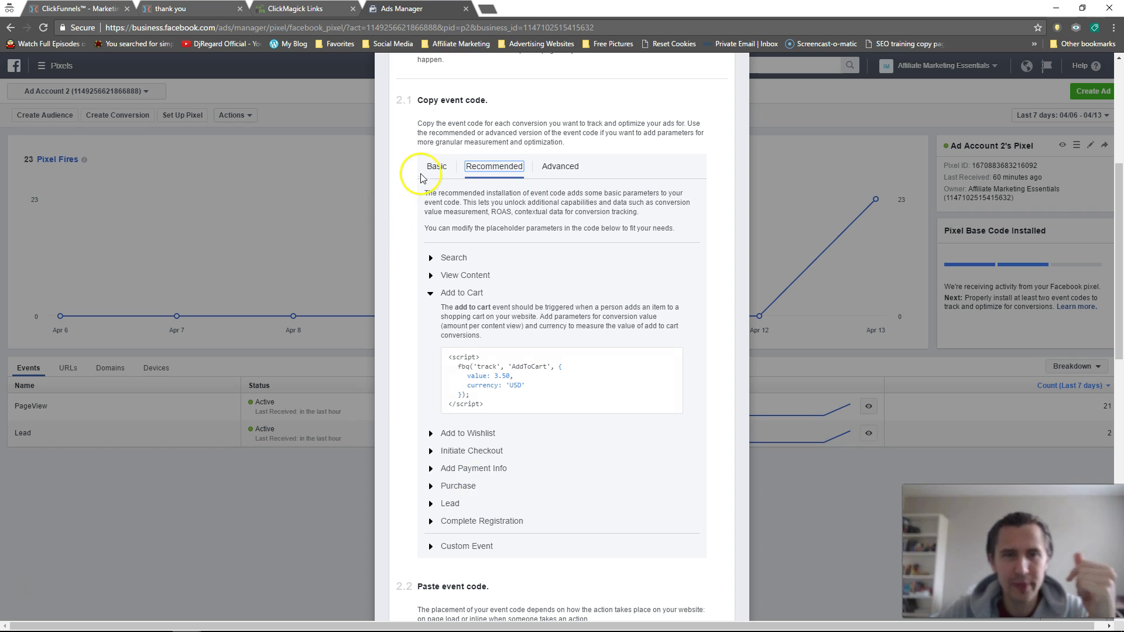
Step: Copy the Basic version of the Lead event code to the clipboard
{"action": "left_click", "coordinate": [436, 166]}
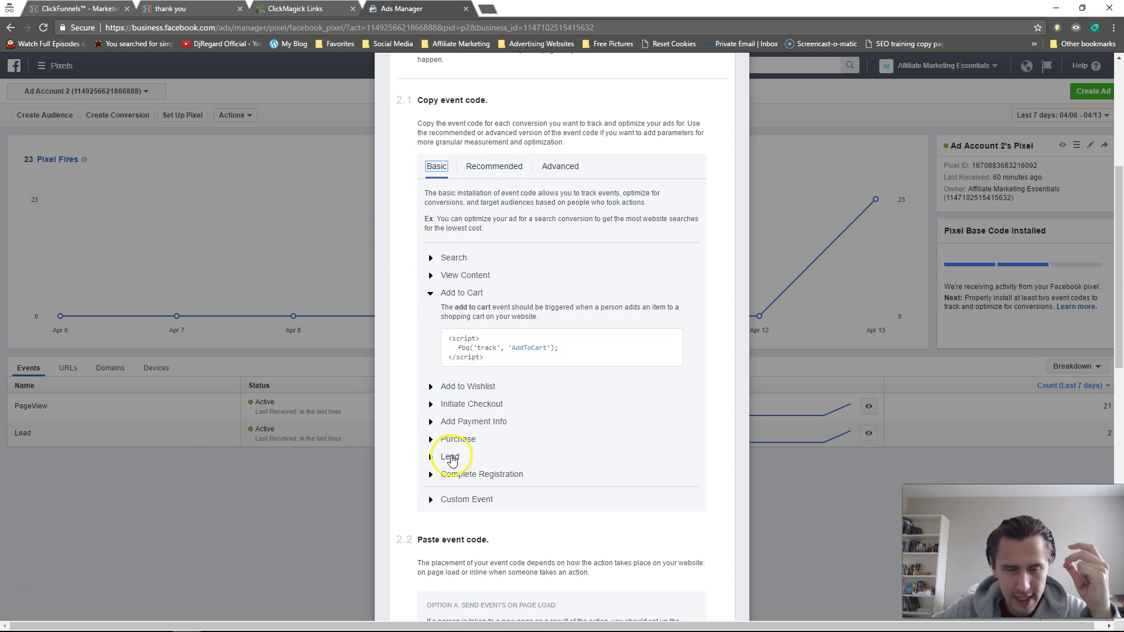
{"action": "left_click", "coordinate": [451, 458]}
{"action": "mouse_move", "coordinate": [477, 447]}
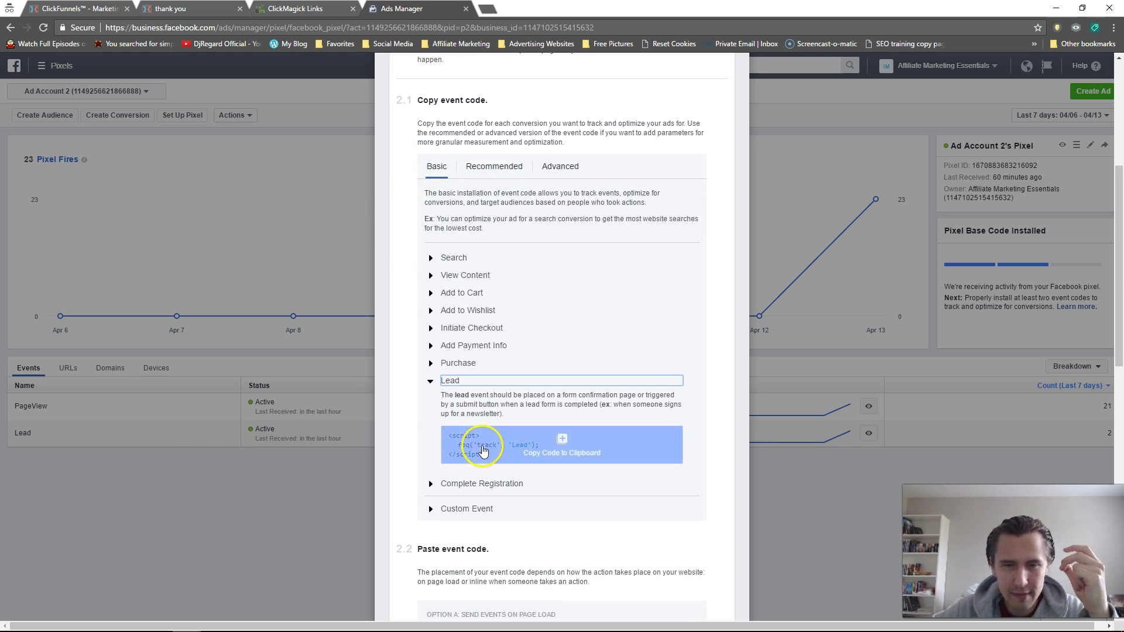
{"action": "left_click", "coordinate": [562, 443]}
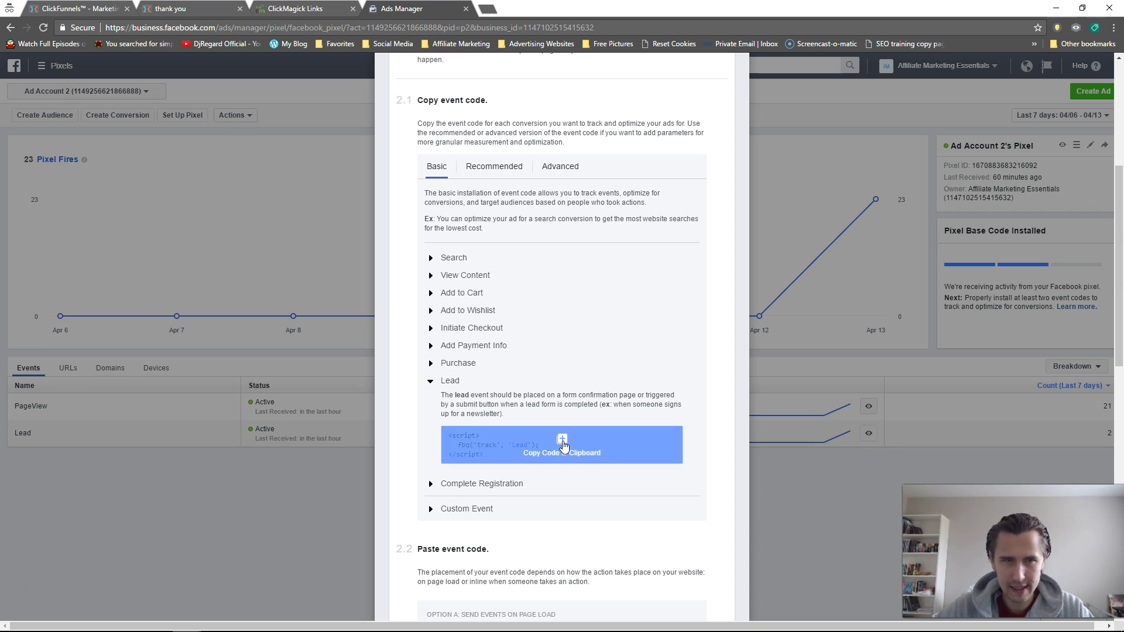
Step: Close the Thank You page preview and open the Diabetes Test funnel's Thank You page in the ClickFunnels page editor
{"action": "left_click", "coordinate": [190, 13]}
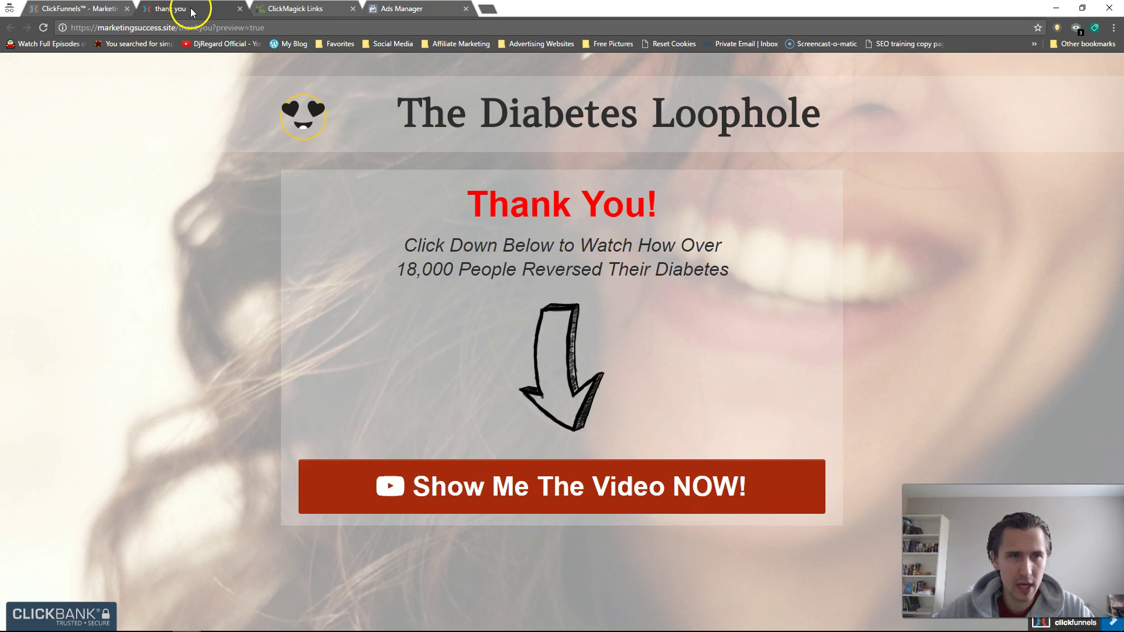
{"action": "left_click", "coordinate": [241, 9]}
{"action": "left_click", "coordinate": [76, 8]}
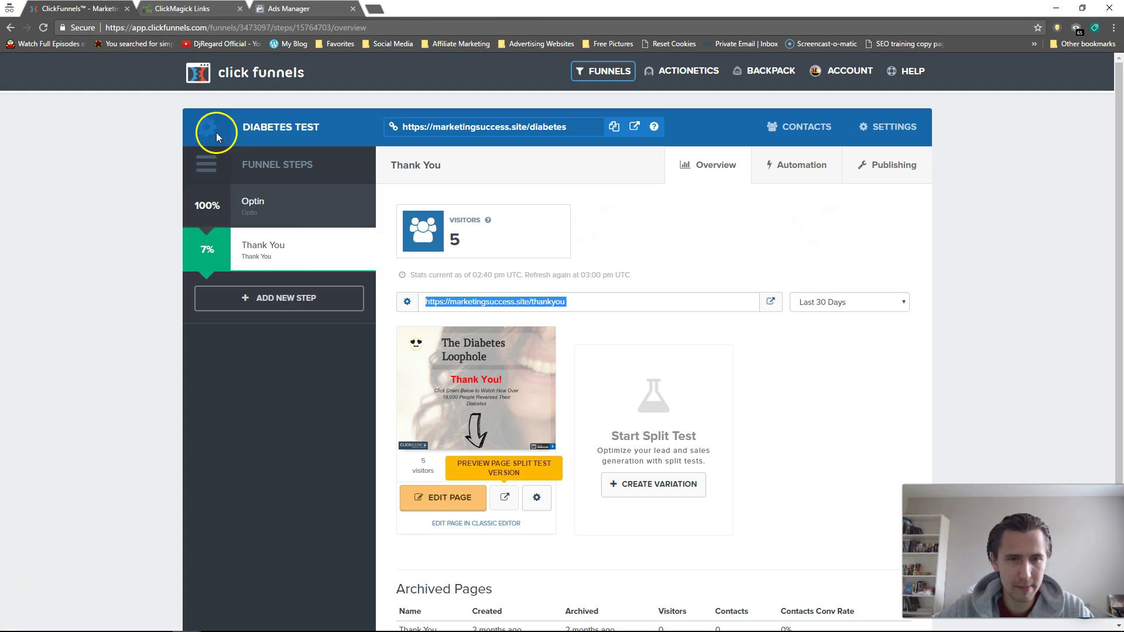
{"action": "left_click", "coordinate": [459, 499]}
Step: Switch to Ads Manager and read the Paste Event Code instructions for sending events on page load, including the <head> tag note
{"action": "key", "text": "ctrl+shift+Tab"}
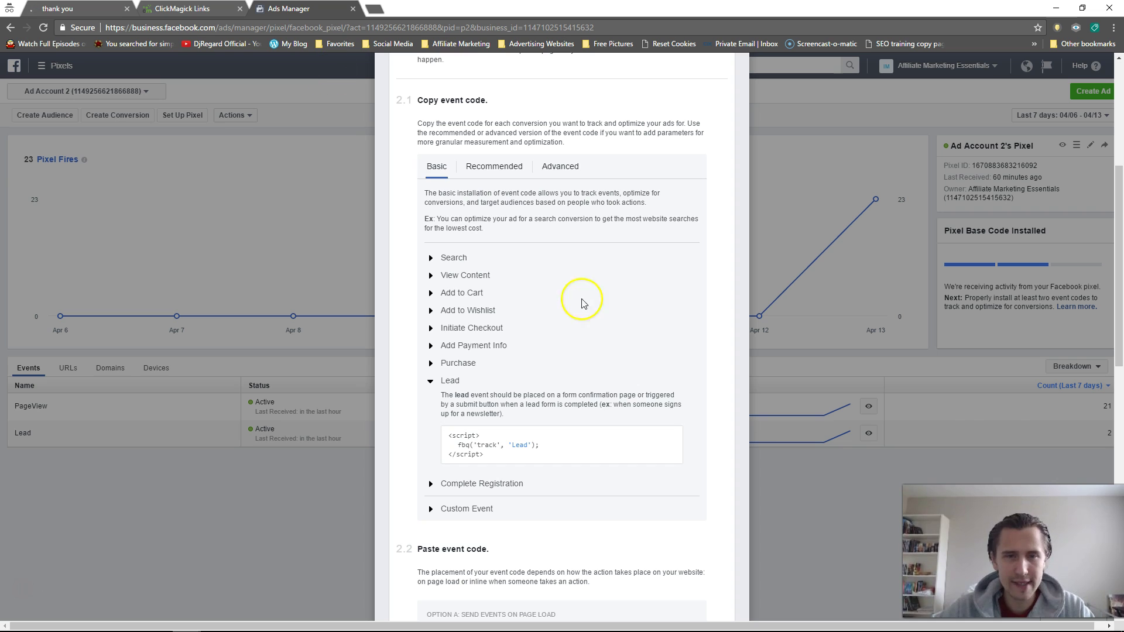
{"action": "scroll", "coordinate": [579, 346], "scroll_direction": "down", "scroll_amount": 3}
{"action": "left_click", "coordinate": [532, 255]}
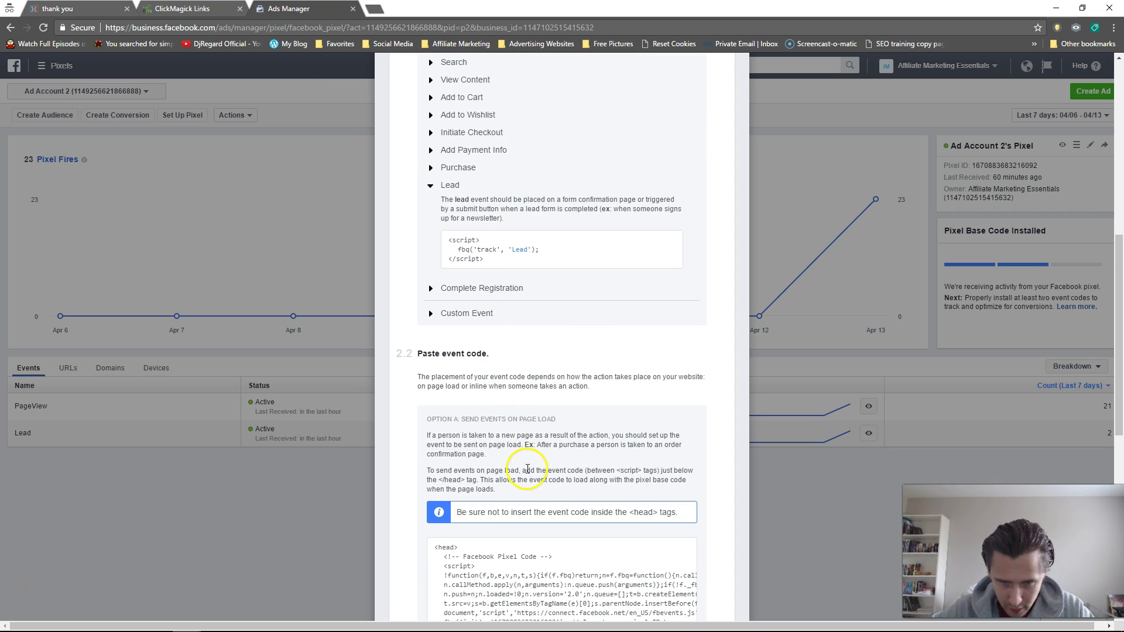
{"action": "scroll", "coordinate": [527, 469], "scroll_direction": "down", "scroll_amount": 2}
{"action": "left_click_drag", "start_coordinate": [456, 415], "coordinate": [667, 421]}
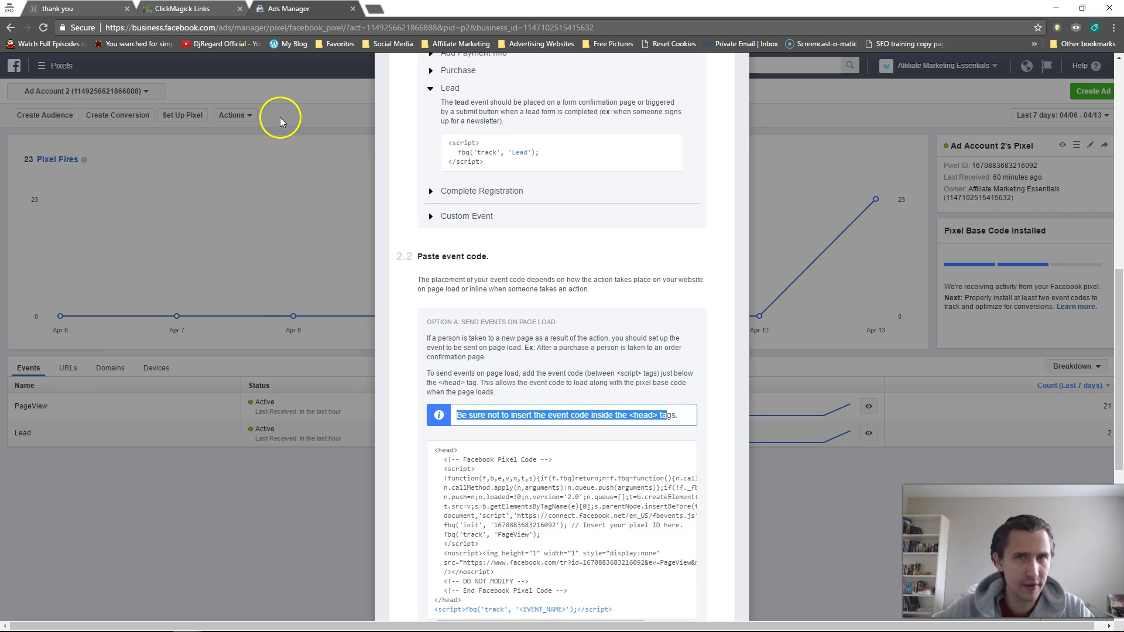
Step: Switch to ClickFunnels, add the fbq('track', 'Leads') event script to the Thank You page's footer tracking code, save the page and preview it
{"action": "key", "text": "ctrl+1"}
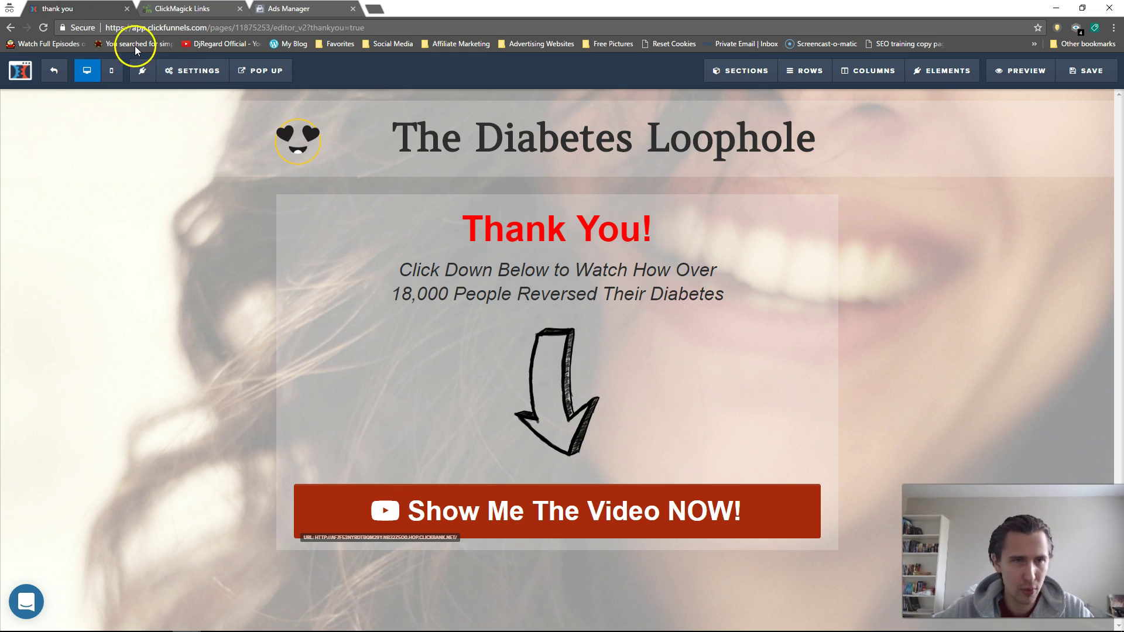
{"action": "mouse_move", "coordinate": [175, 72]}
{"action": "left_click", "coordinate": [196, 143]}
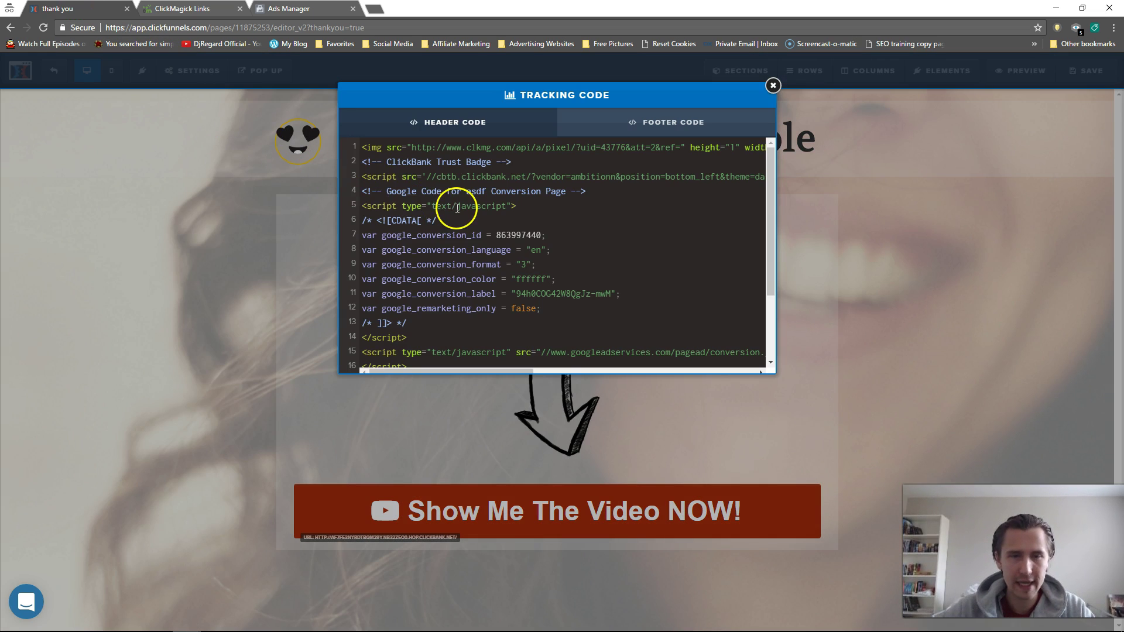
{"action": "scroll", "coordinate": [455, 201], "scroll_direction": "down", "scroll_amount": 2}
{"action": "scroll", "coordinate": [434, 257], "scroll_direction": "up", "scroll_amount": 1}
{"action": "scroll", "coordinate": [431, 270], "scroll_direction": "up", "scroll_amount": 3}
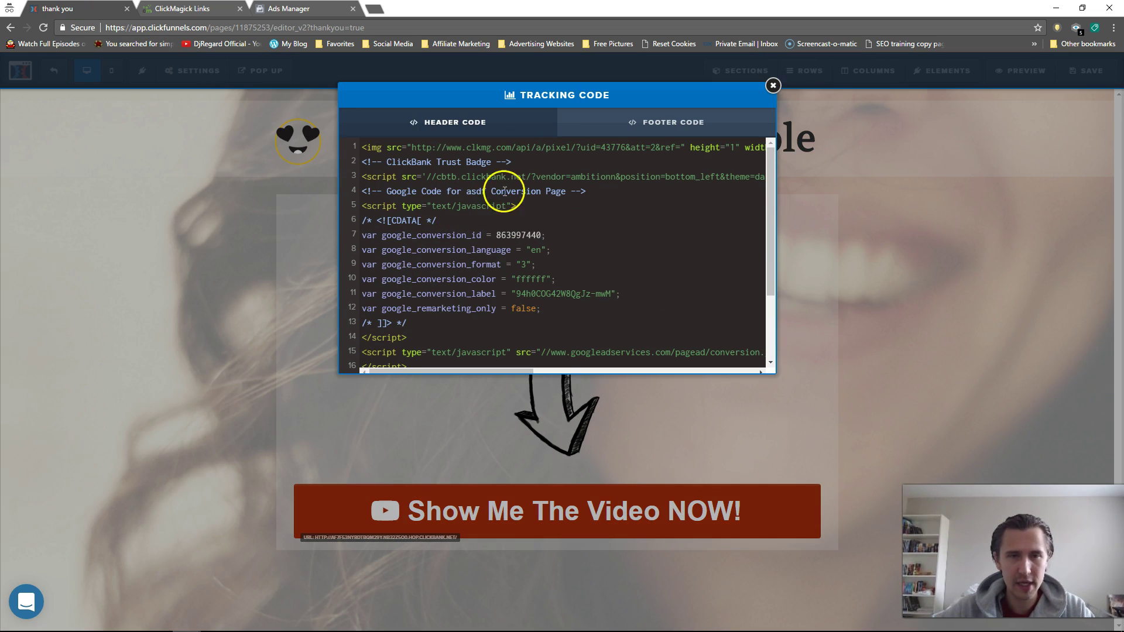
{"action": "left_click", "coordinate": [621, 125]}
{"action": "key", "text": "ctrl+v"}
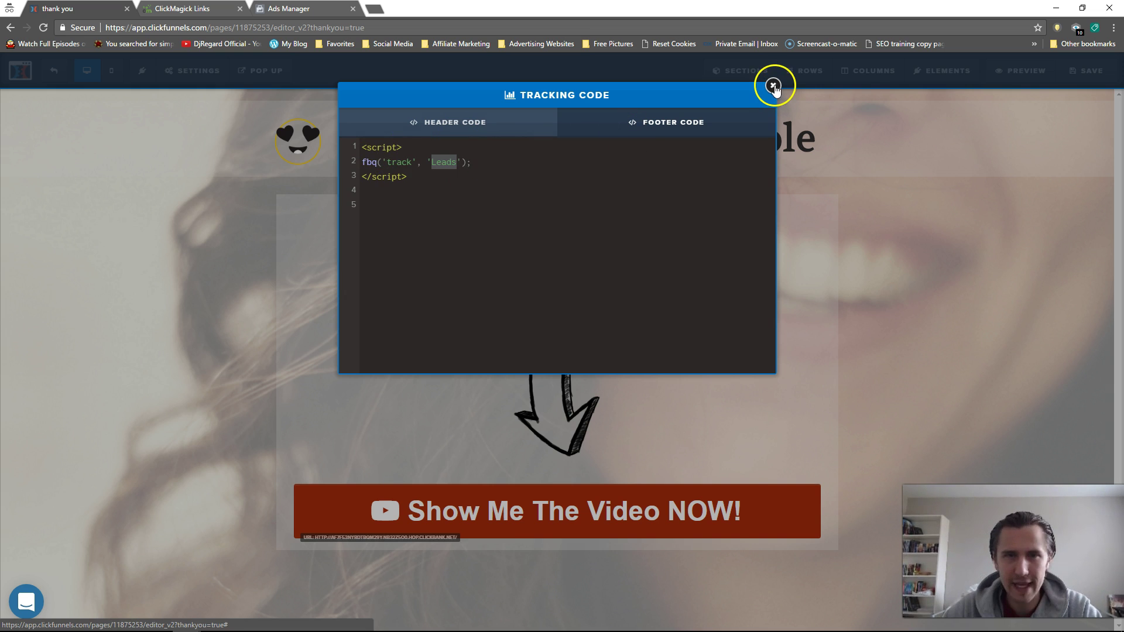
{"action": "left_click", "coordinate": [775, 85]}
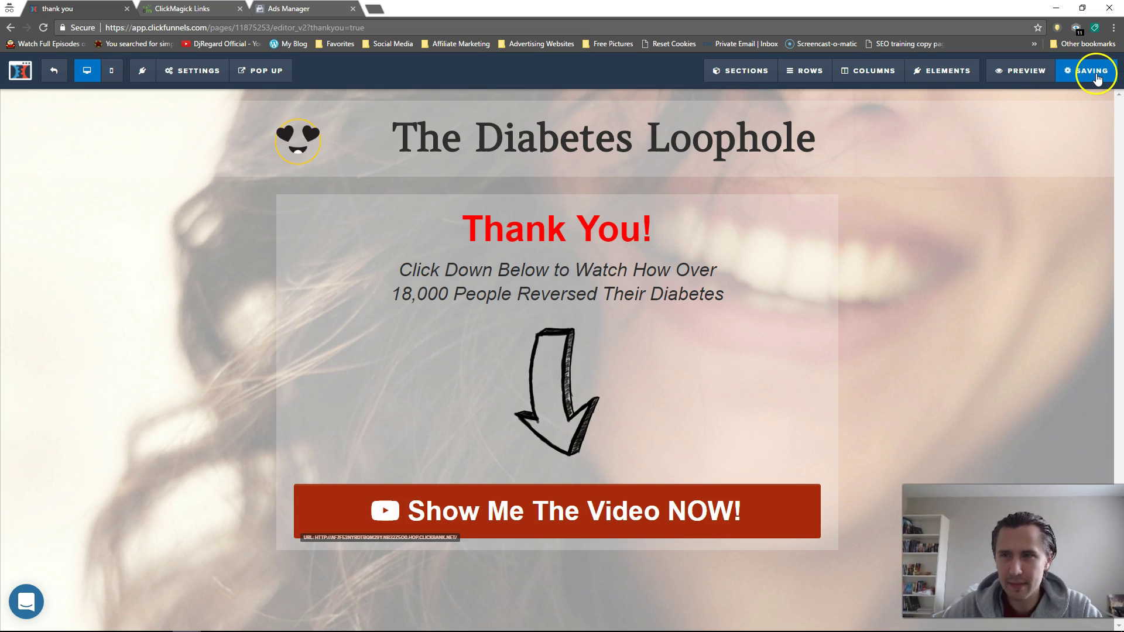
{"action": "left_click", "coordinate": [1017, 74]}
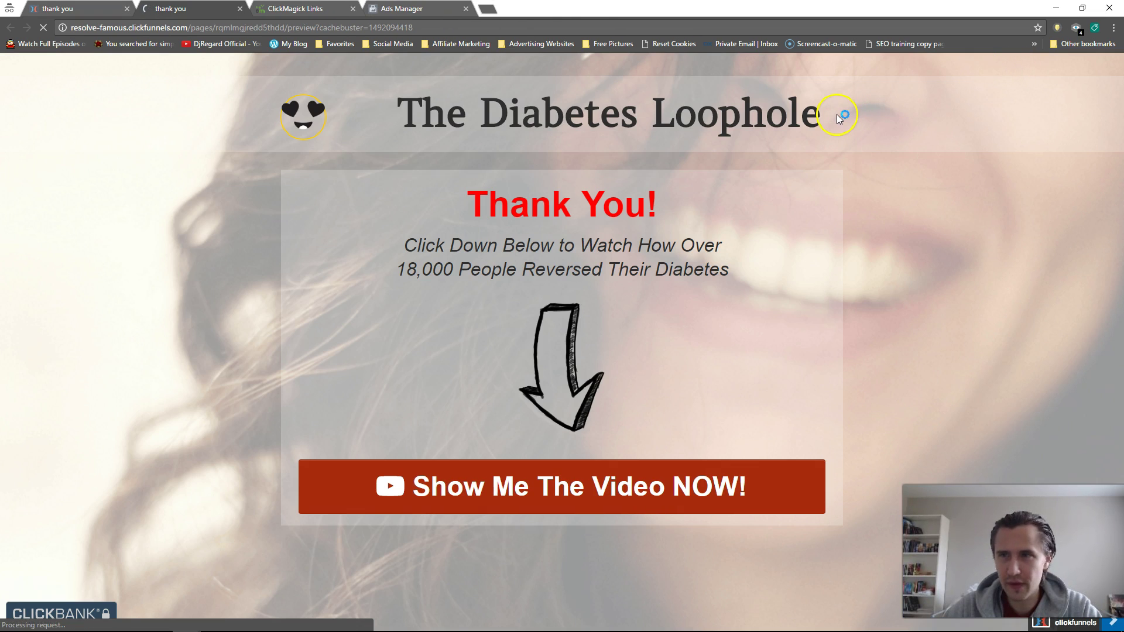
{"action": "left_click", "coordinate": [240, 9]}
Step: Return to Ads Manager and read the Option B instructions for sending events on inline actions
{"action": "left_click", "coordinate": [284, 8]}
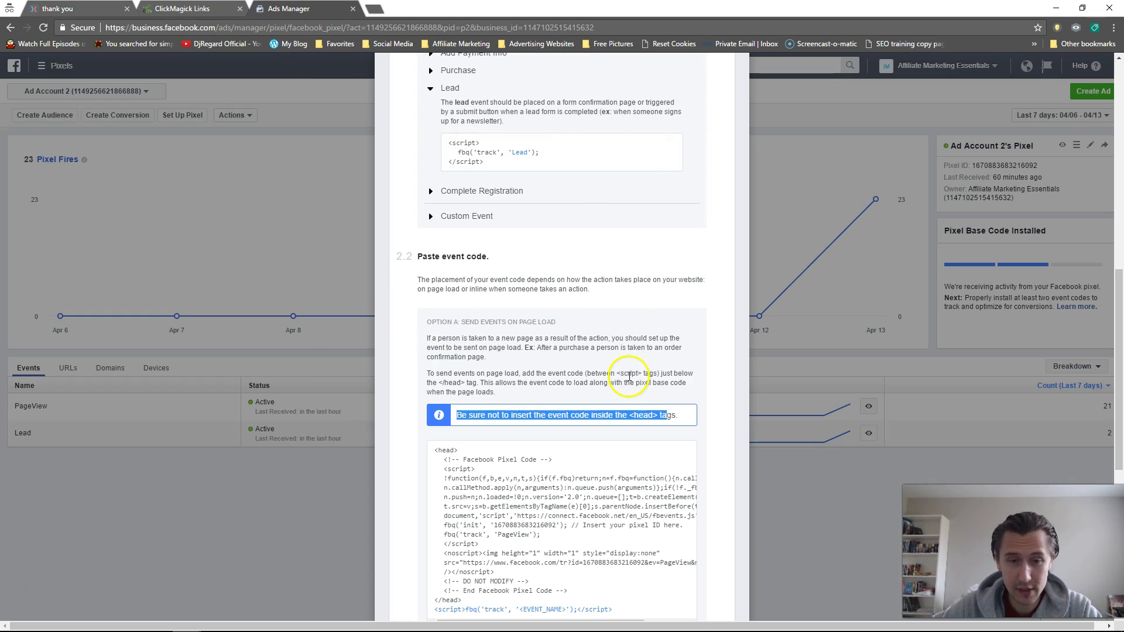
{"action": "scroll", "coordinate": [620, 369], "scroll_direction": "down", "scroll_amount": 6}
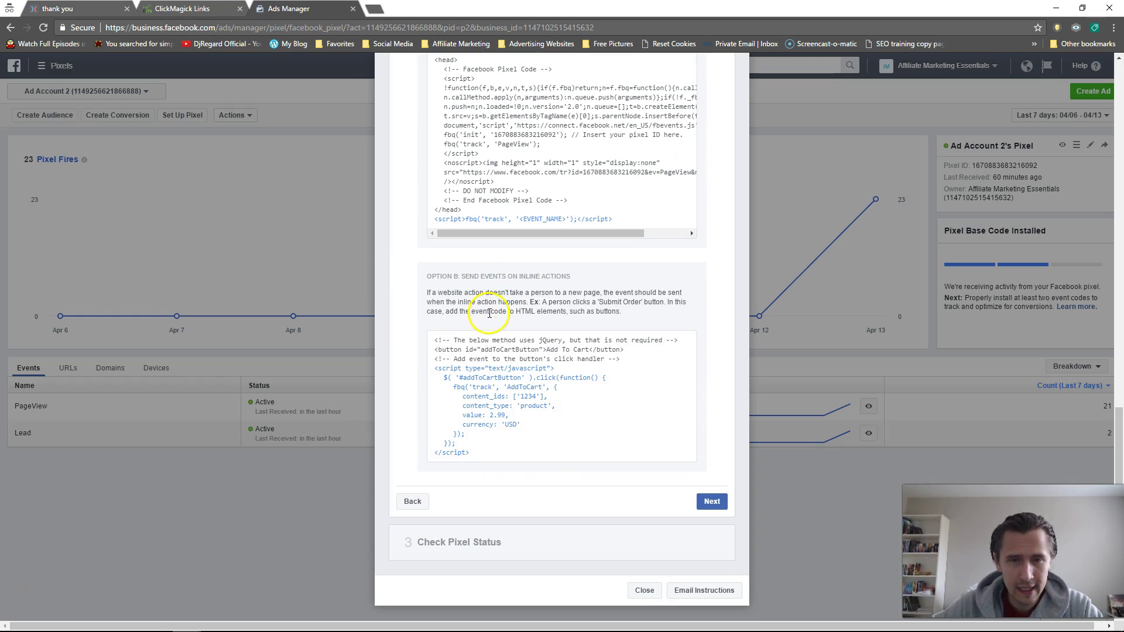
{"action": "scroll", "coordinate": [530, 310], "scroll_direction": "down", "scroll_amount": 1}
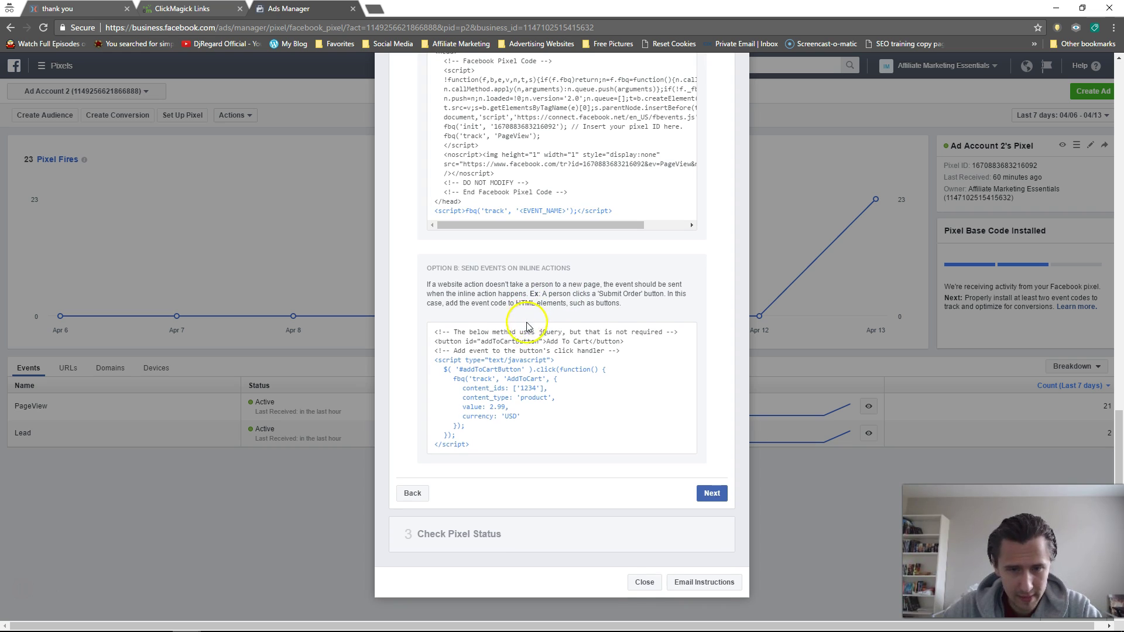
Step: Advance the Install Pixel guide to Check Pixel Status, close it and refresh the Pixels page
{"action": "left_click", "coordinate": [712, 495]}
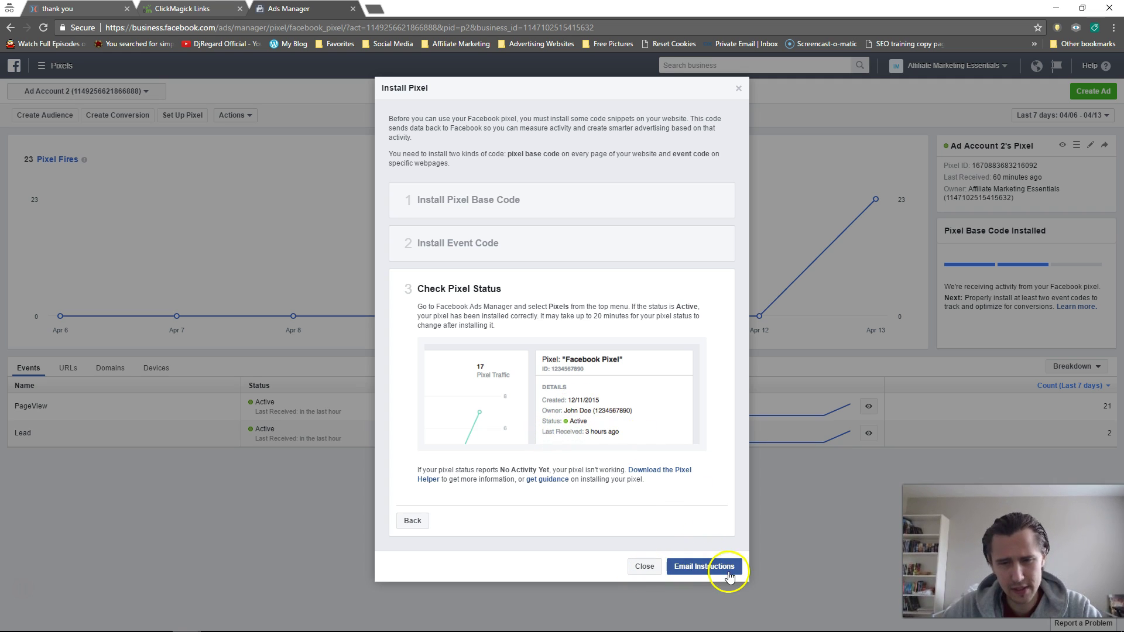
{"action": "left_click", "coordinate": [645, 566]}
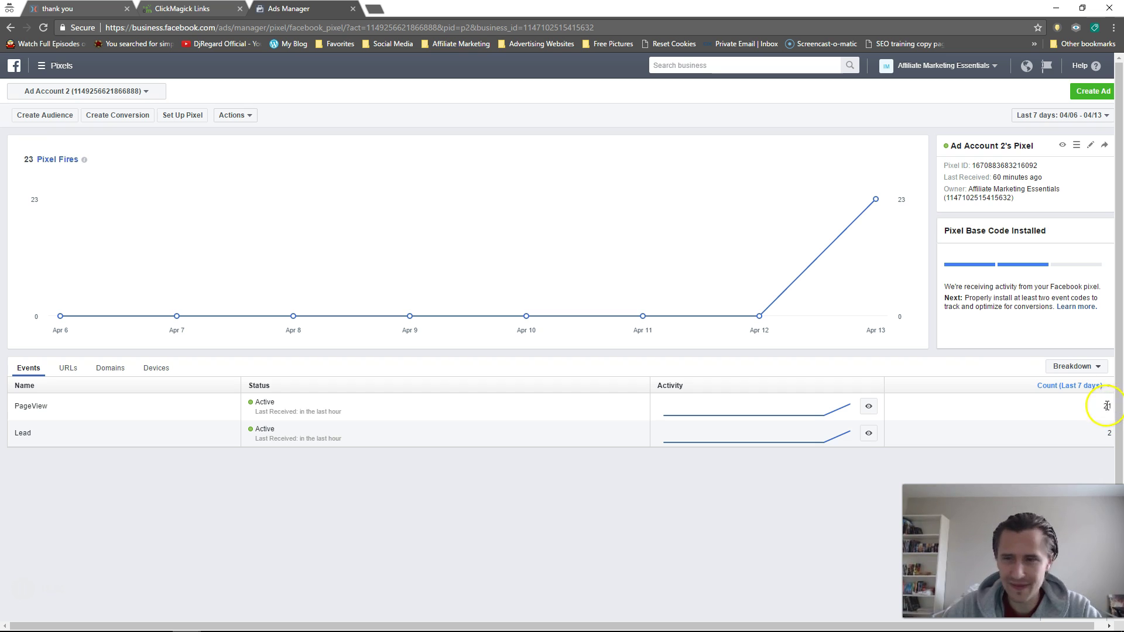
{"action": "left_click", "coordinate": [44, 28]}
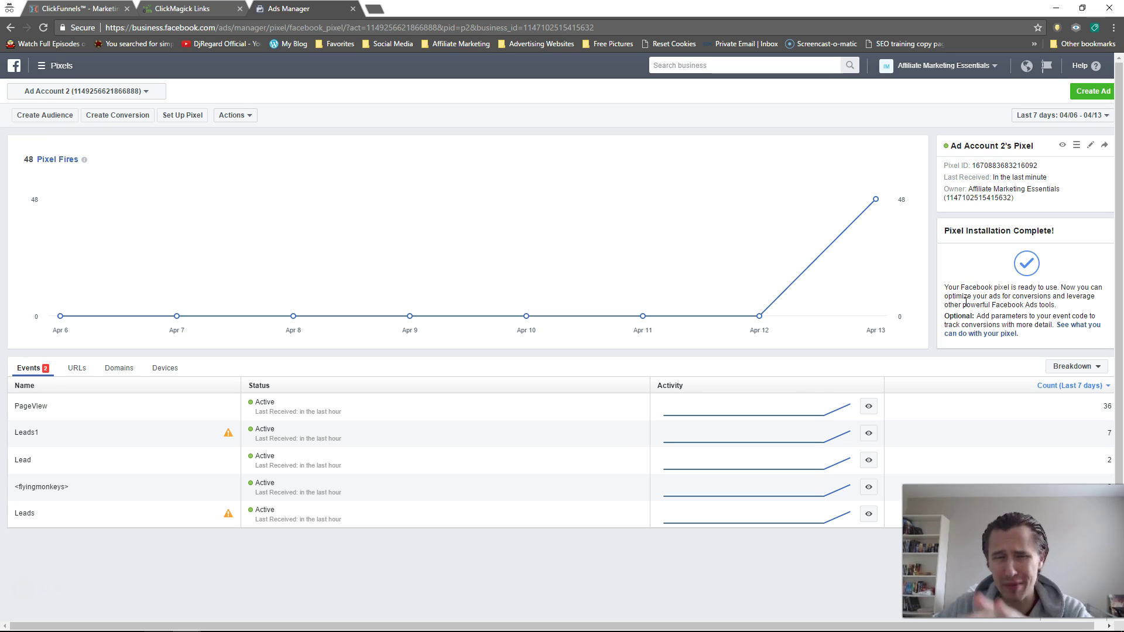
Step: Examine the names and statuses of the pixel events in the refreshed Events list
{"action": "right_click", "coordinate": [188, 459]}
{"action": "left_click", "coordinate": [146, 557]}
{"action": "mouse_move", "coordinate": [233, 498]}
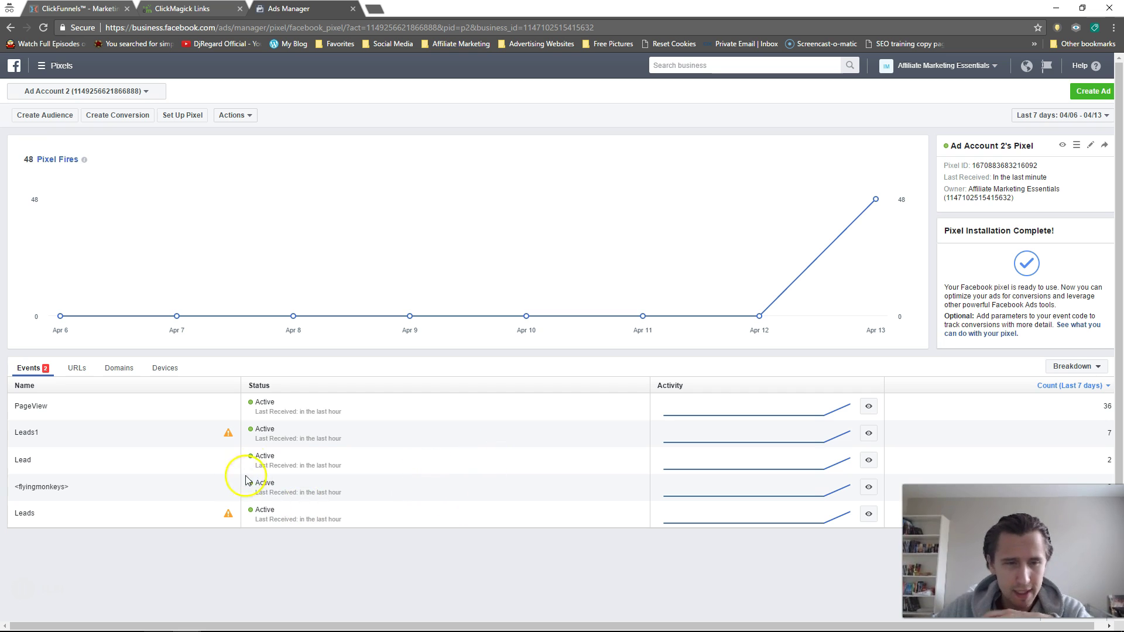
{"action": "mouse_move", "coordinate": [228, 526]}
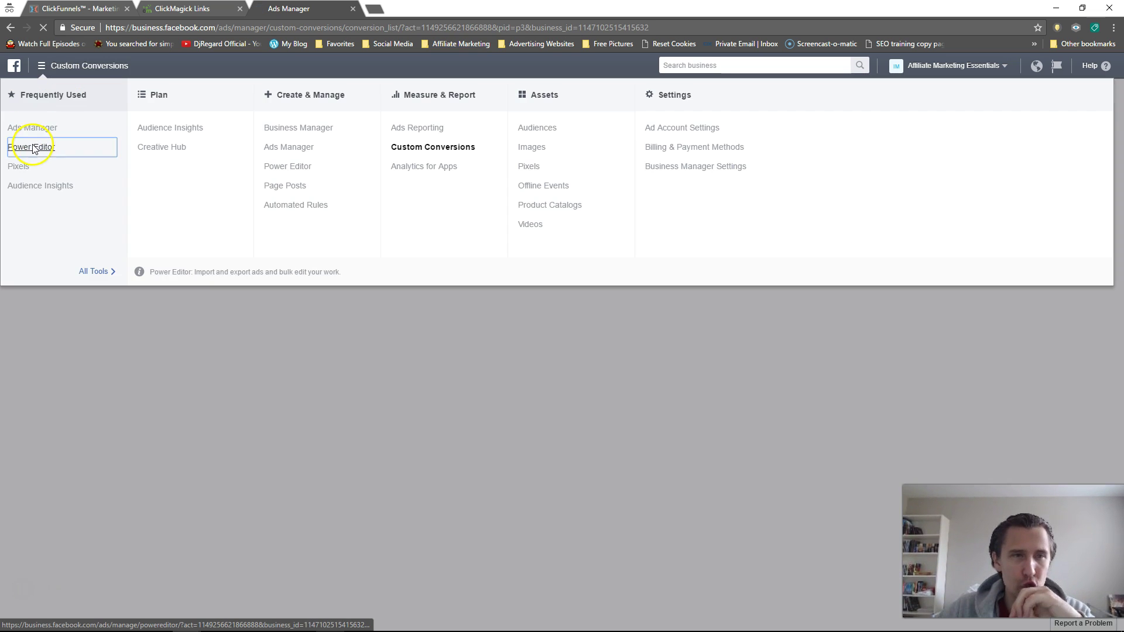
Step: Go to Power Editor and open the CA, US - 18+ [18+] ad set for editing
{"action": "left_click", "coordinate": [32, 147]}
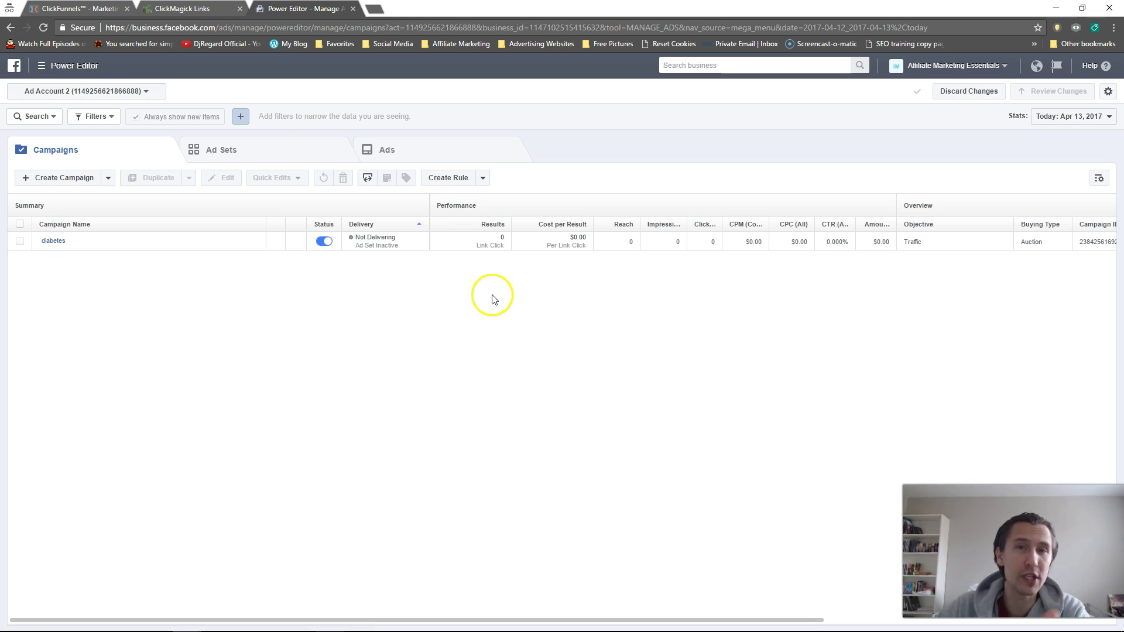
{"action": "left_click", "coordinate": [257, 152]}
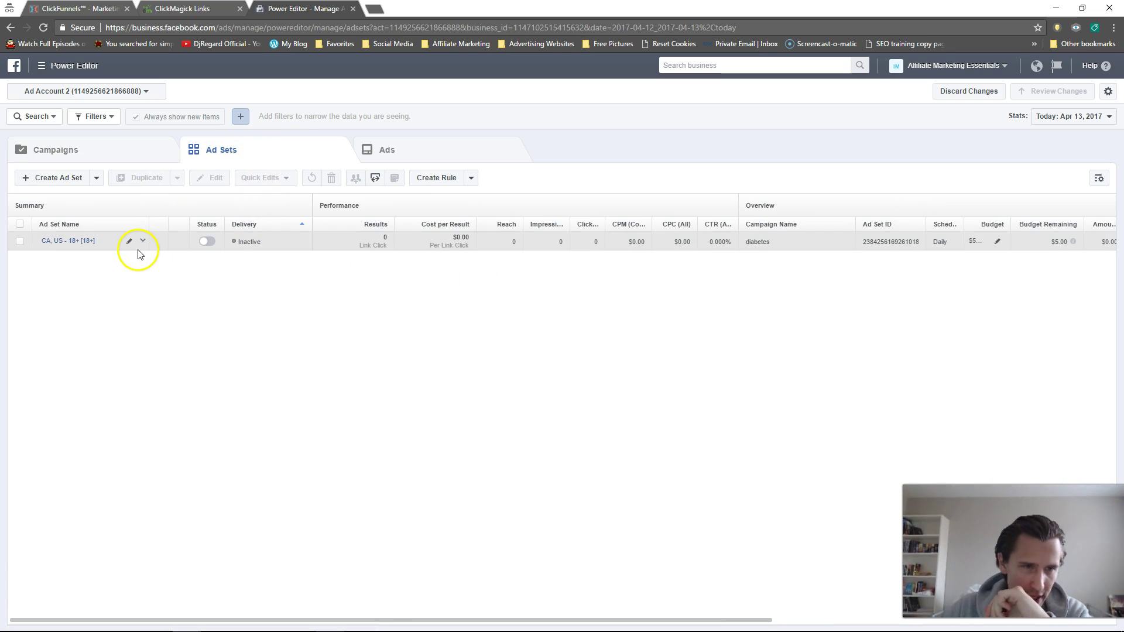
{"action": "left_click", "coordinate": [143, 241]}
{"action": "left_click", "coordinate": [138, 251]}
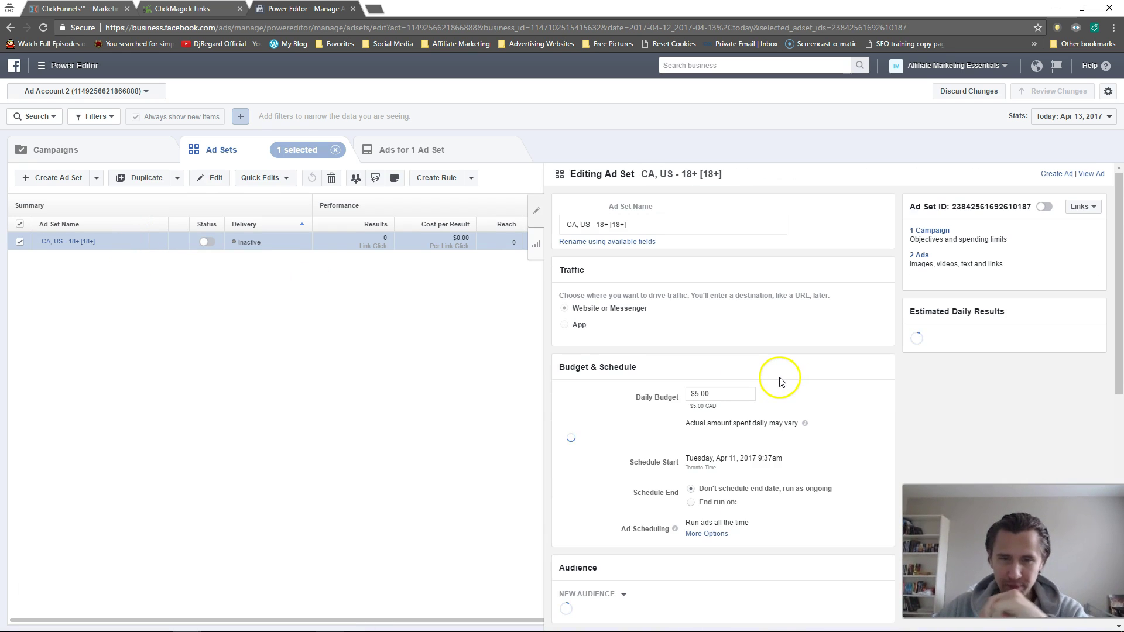
Step: Review the ad set's Custom Audiences options, including the Custom Audience category, and close the ad set editor
{"action": "scroll", "coordinate": [784, 370], "scroll_direction": "down", "scroll_amount": 5}
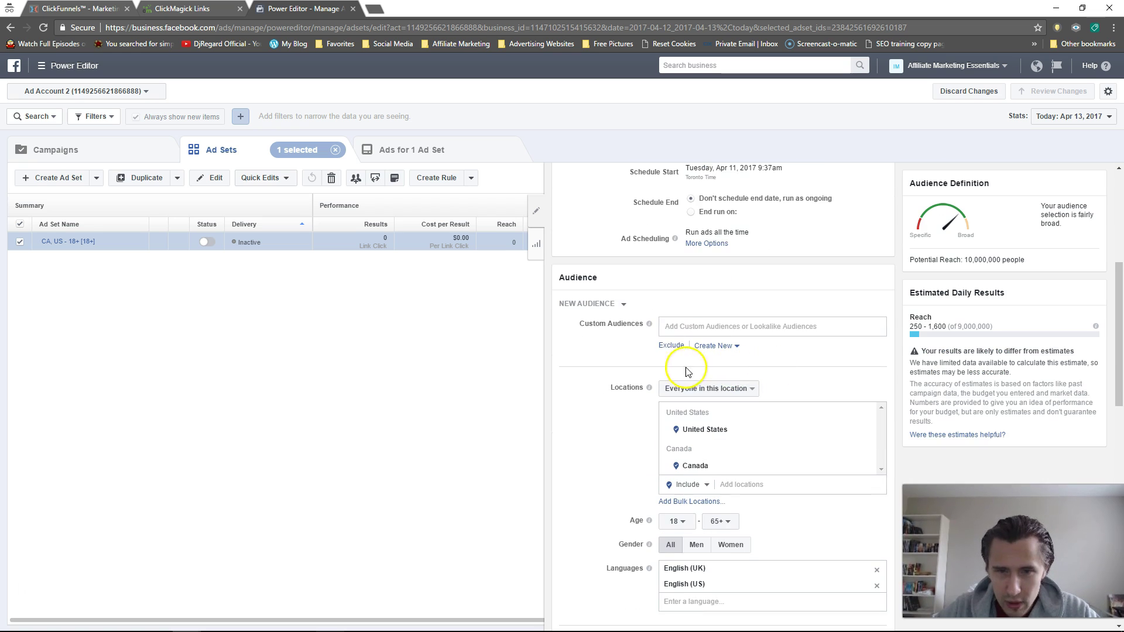
{"action": "left_click", "coordinate": [681, 330]}
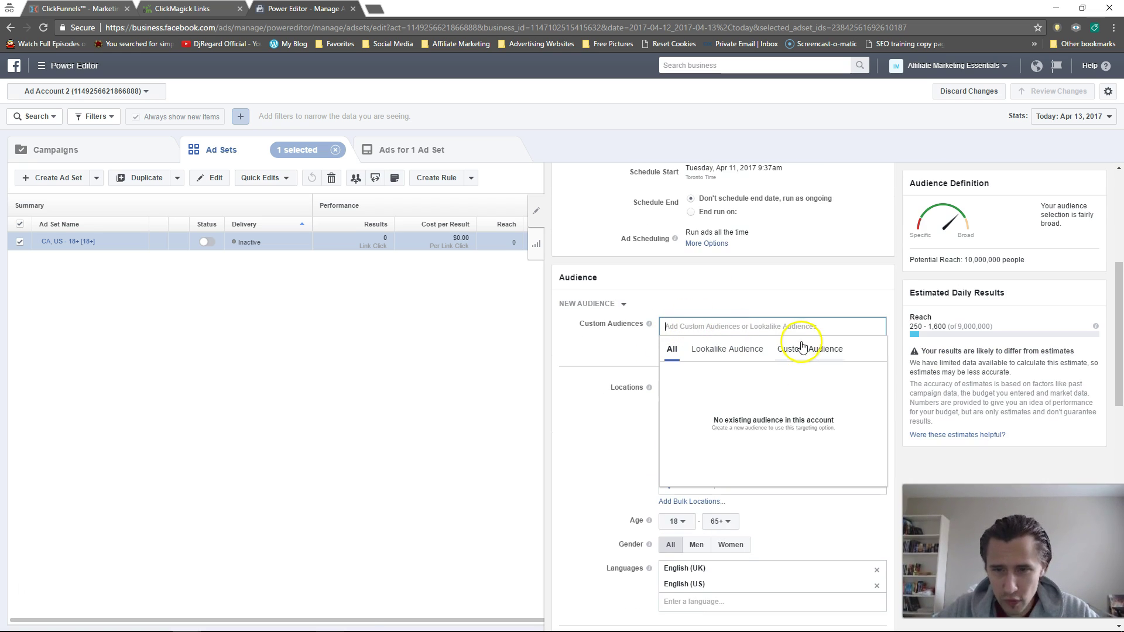
{"action": "left_click", "coordinate": [804, 351]}
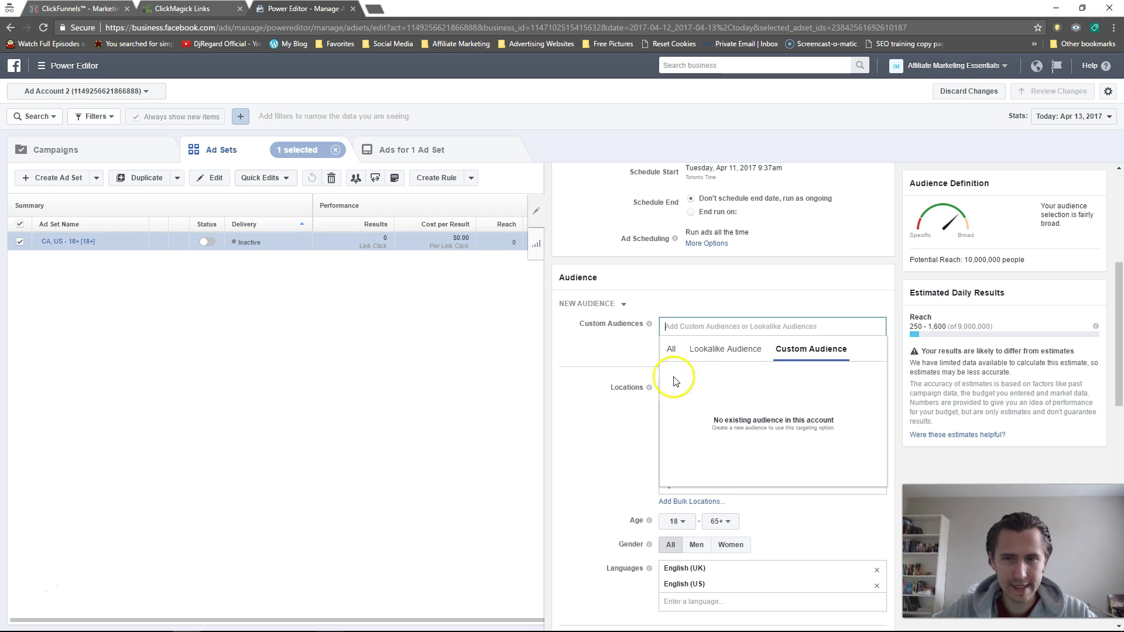
{"action": "left_click_drag", "start_coordinate": [720, 419], "coordinate": [795, 431]}
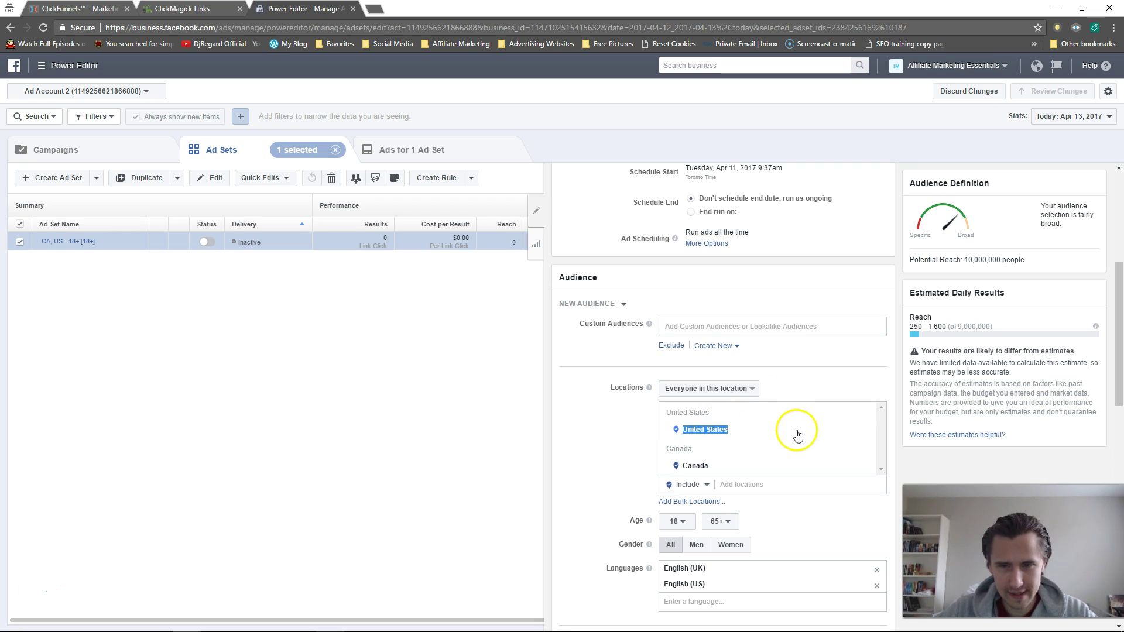
{"action": "left_click", "coordinate": [822, 371]}
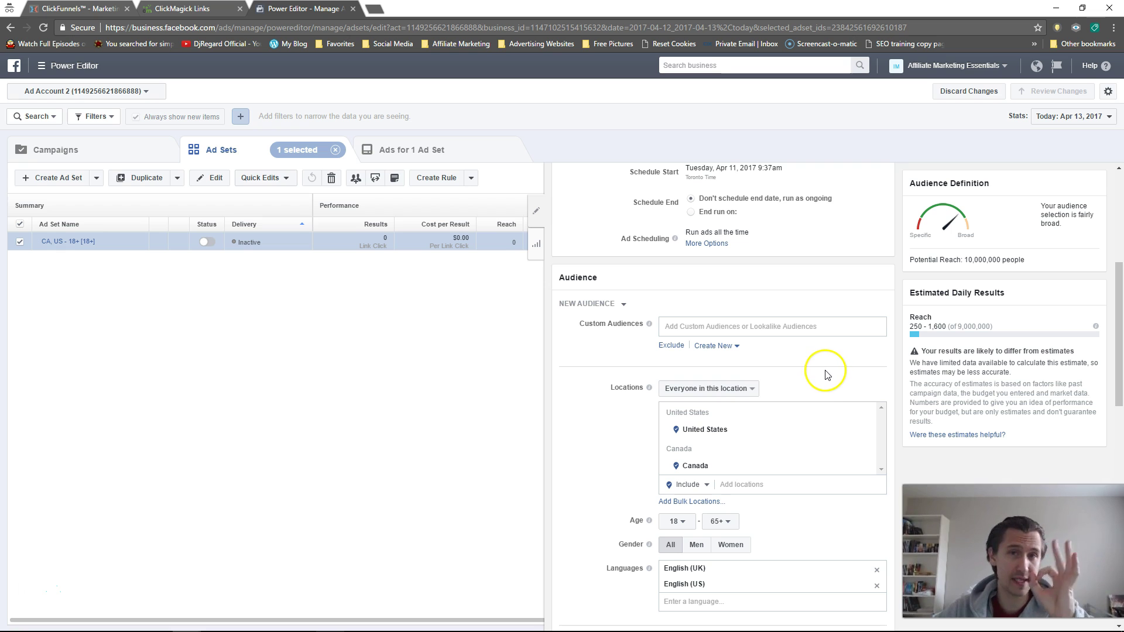
{"action": "left_click", "coordinate": [773, 325]}
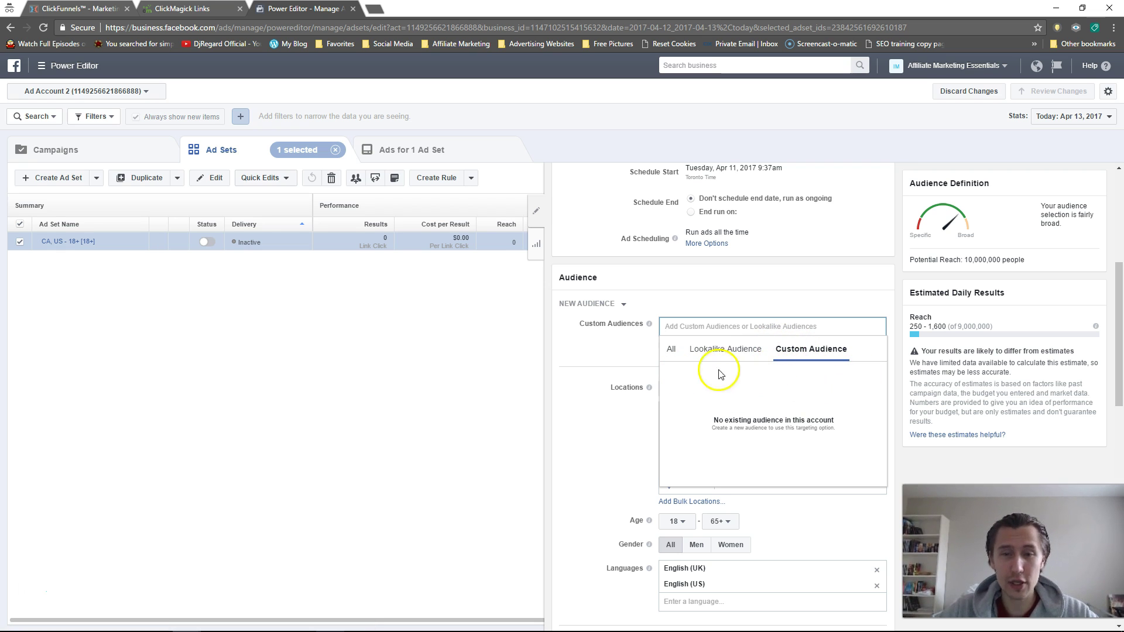
{"action": "left_click", "coordinate": [576, 381]}
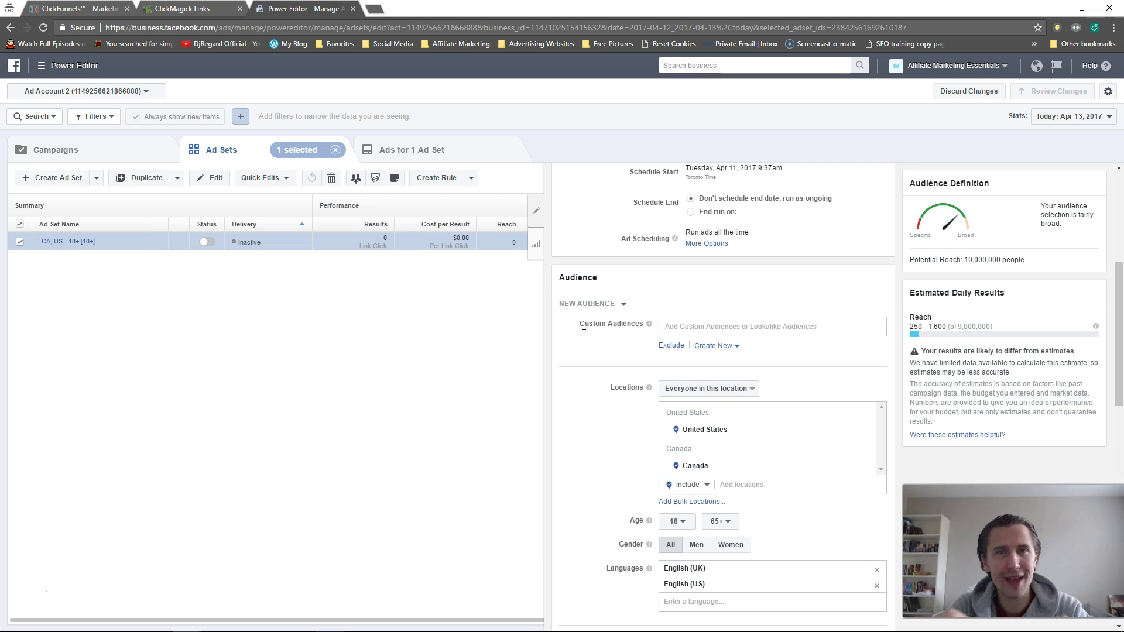
{"action": "left_click", "coordinate": [718, 331]}
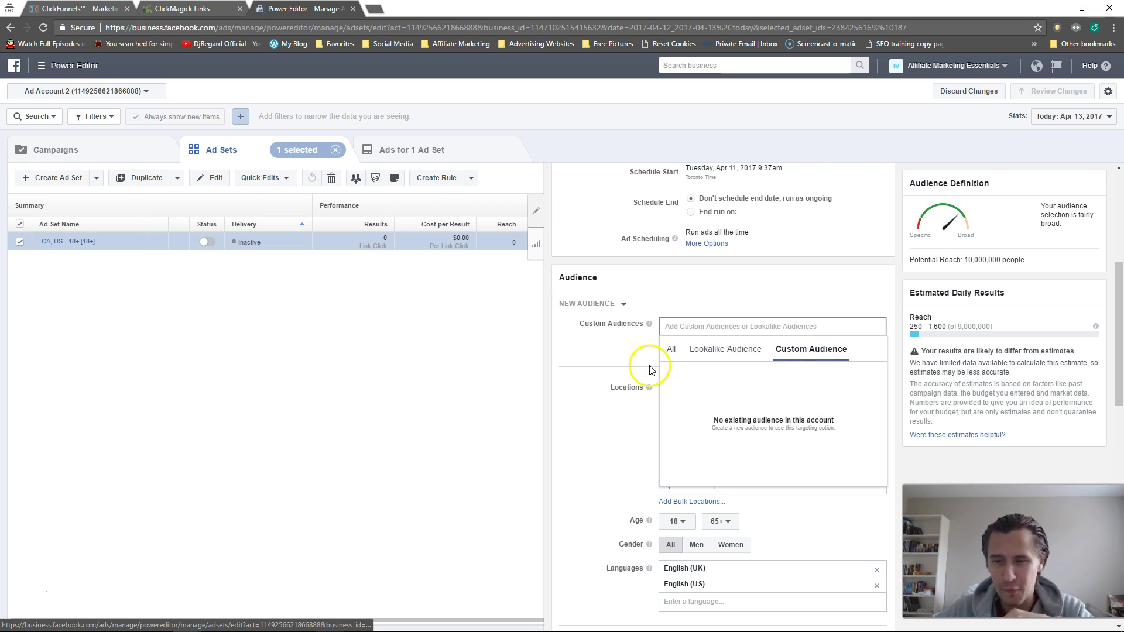
{"action": "left_click", "coordinate": [594, 358]}
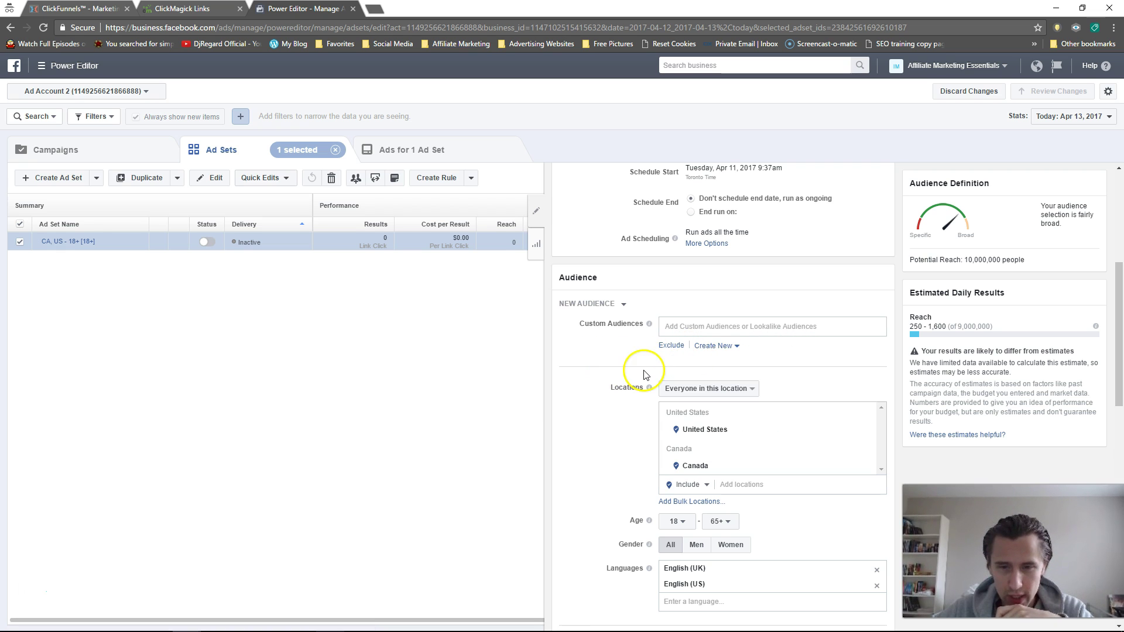
{"action": "left_click", "coordinate": [537, 216]}
Step: Switch to Ads Manager and open the column customization for the campaigns table
{"action": "left_click", "coordinate": [65, 66]}
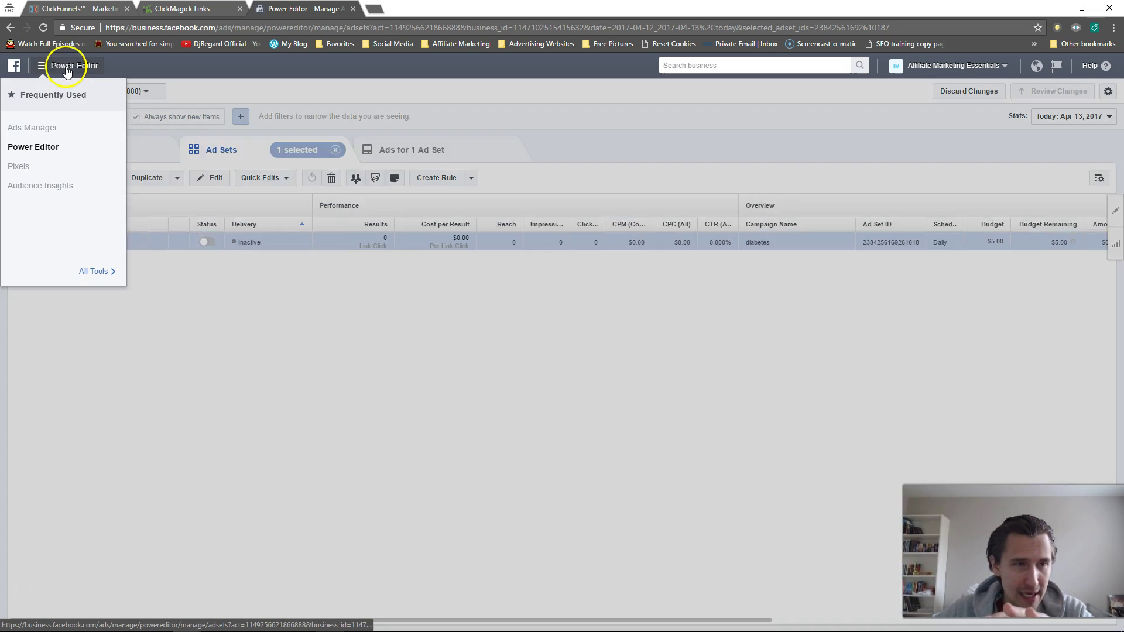
{"action": "left_click", "coordinate": [33, 127]}
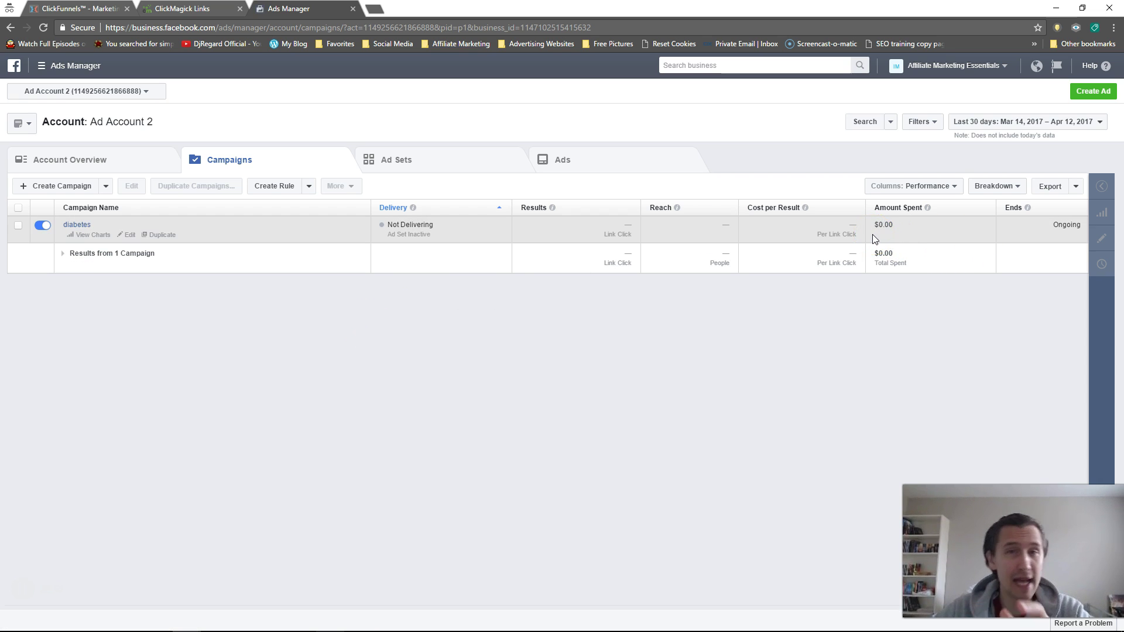
{"action": "left_click", "coordinate": [926, 188]}
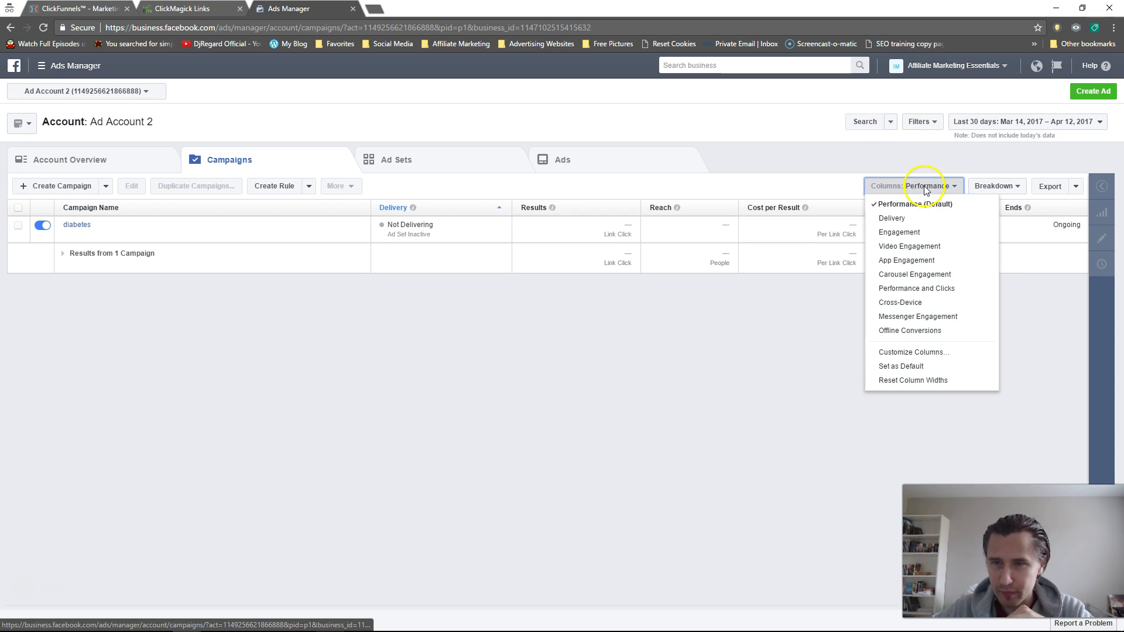
{"action": "left_click", "coordinate": [932, 355]}
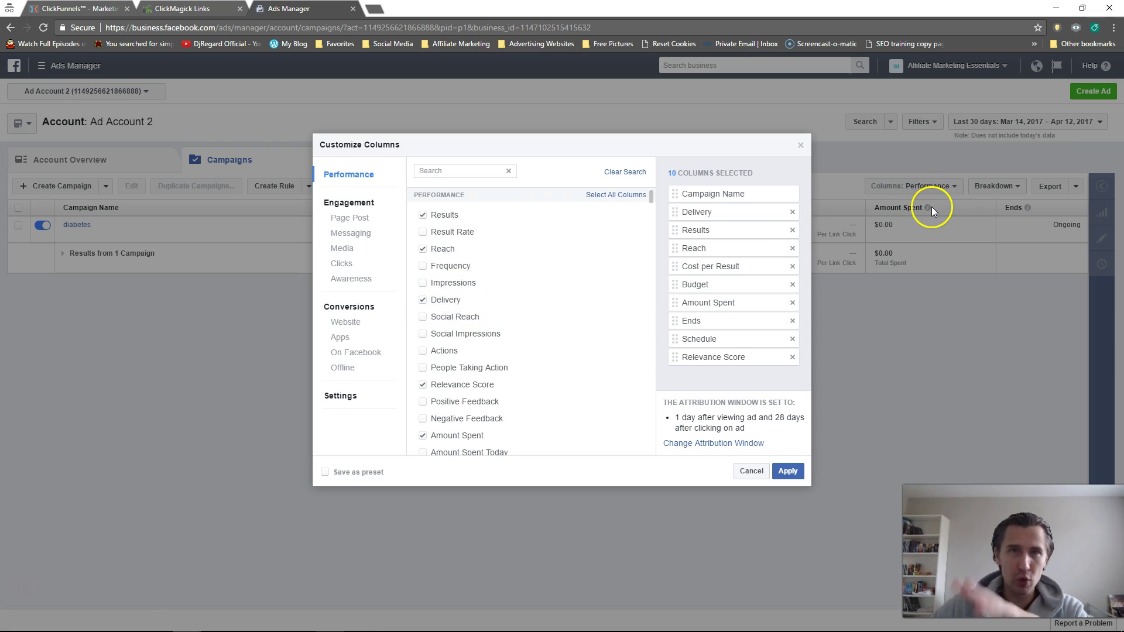
Step: Review the website conversion columns for the Facebook pixel, including the cost and conversion value metrics
{"action": "left_click", "coordinate": [343, 322]}
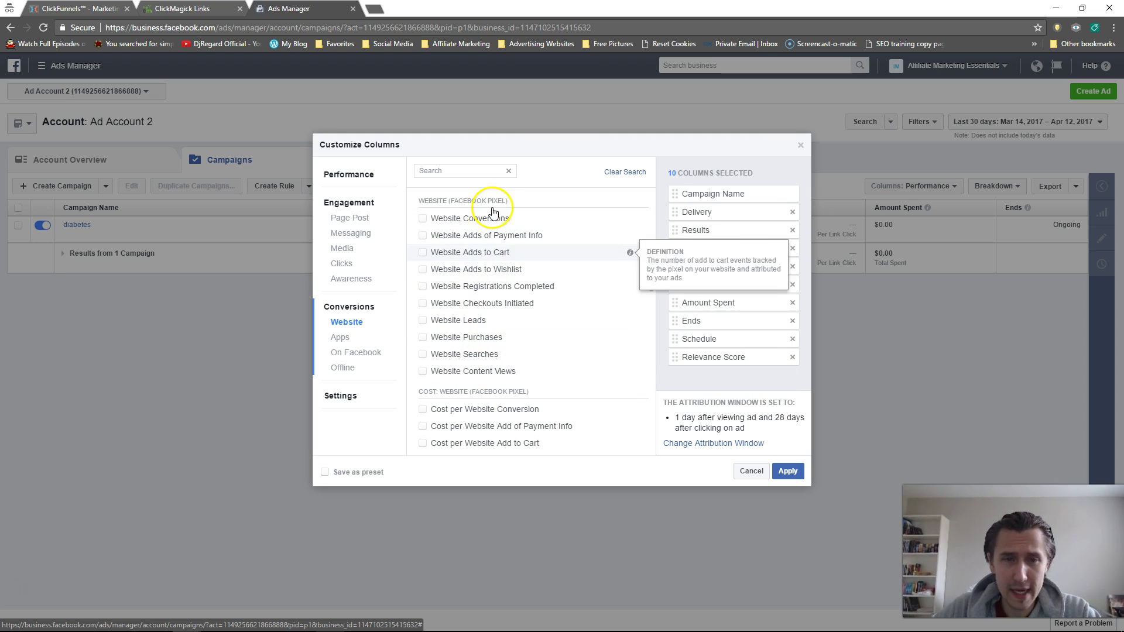
{"action": "left_click_drag", "start_coordinate": [498, 201], "coordinate": [440, 201]}
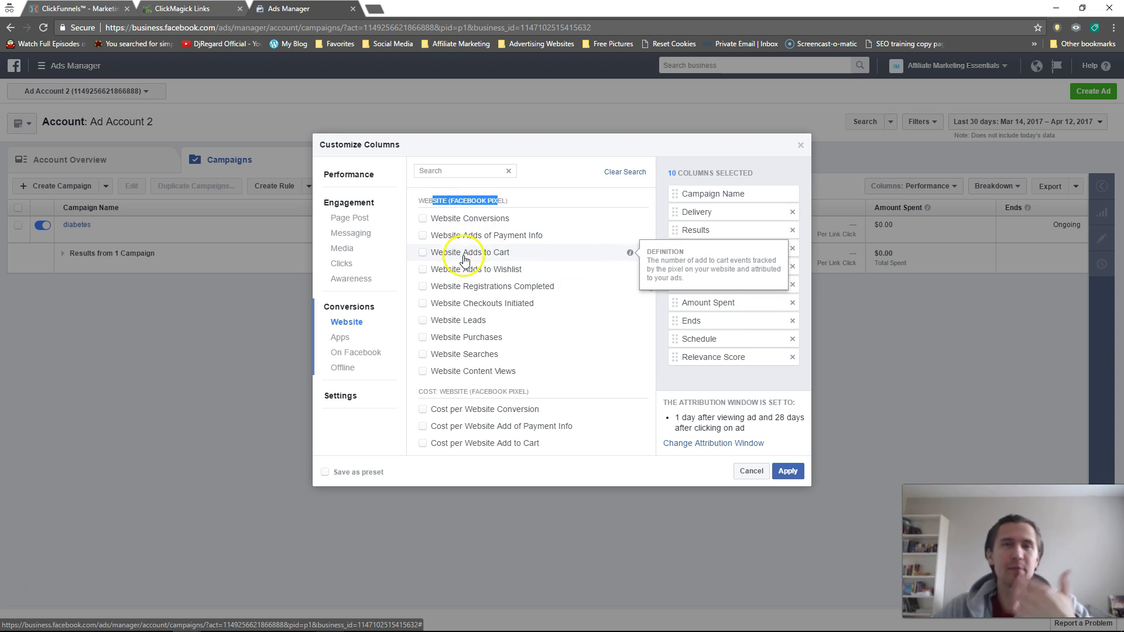
{"action": "scroll", "coordinate": [458, 273], "scroll_direction": "down", "scroll_amount": 2}
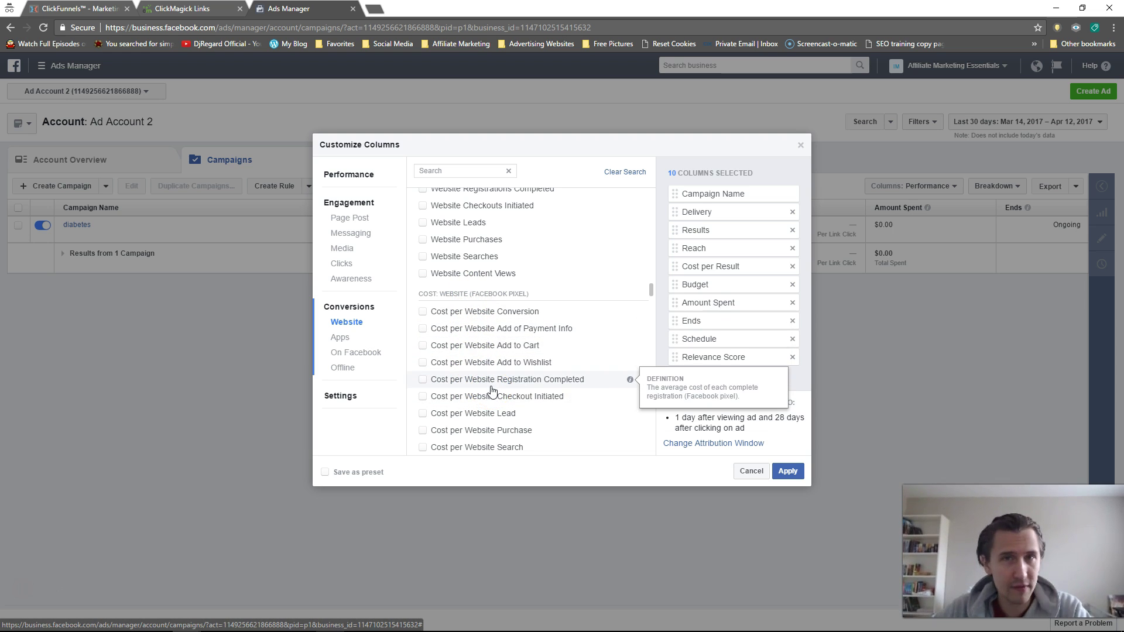
{"action": "scroll", "coordinate": [492, 391], "scroll_direction": "down", "scroll_amount": 4}
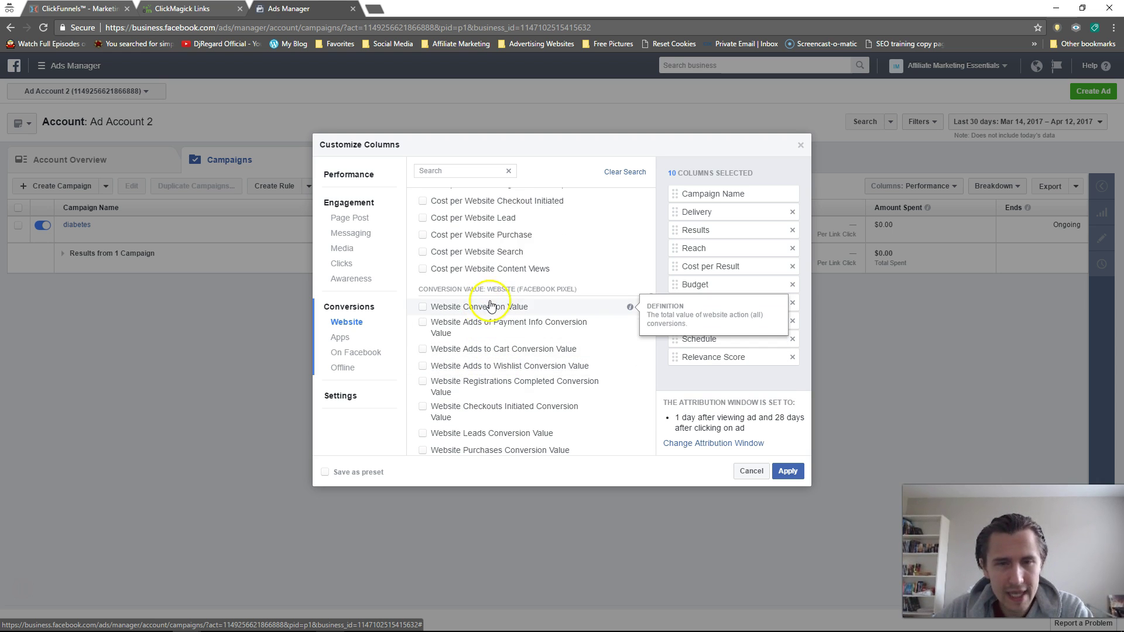
{"action": "scroll", "coordinate": [486, 307], "scroll_direction": "down", "scroll_amount": 4}
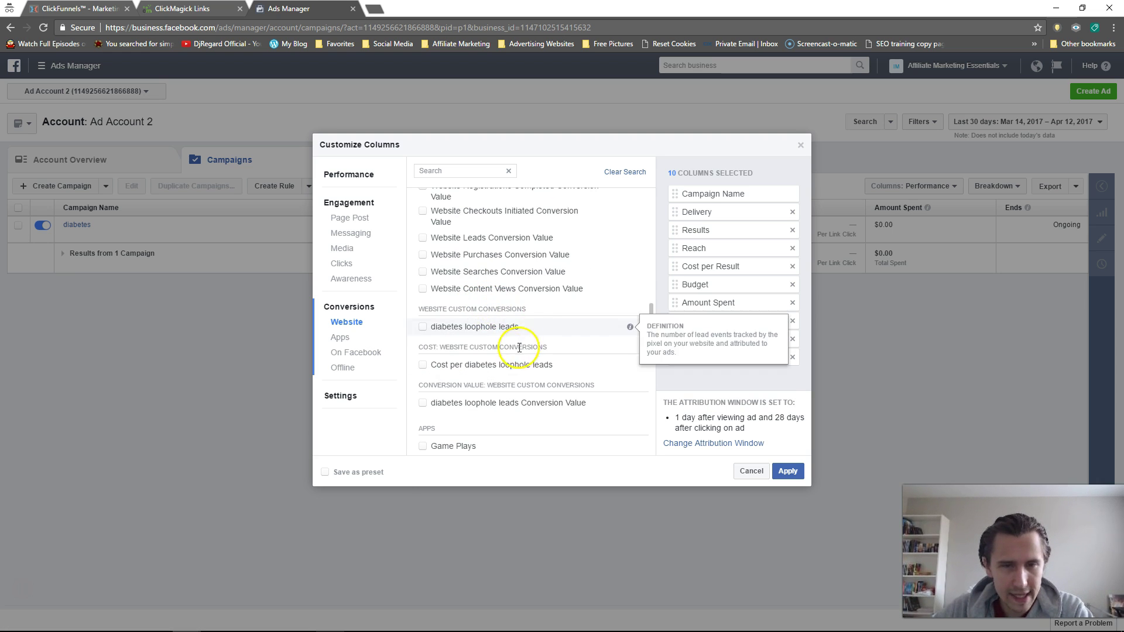
Step: Examine the diabetes loophole leads custom conversion columns, compare them with the standard pixel columns, and dismiss the column customization without applying changes
{"action": "left_click_drag", "start_coordinate": [442, 309], "coordinate": [450, 342]}
{"action": "scroll", "coordinate": [439, 309], "scroll_direction": "up", "scroll_amount": 1}
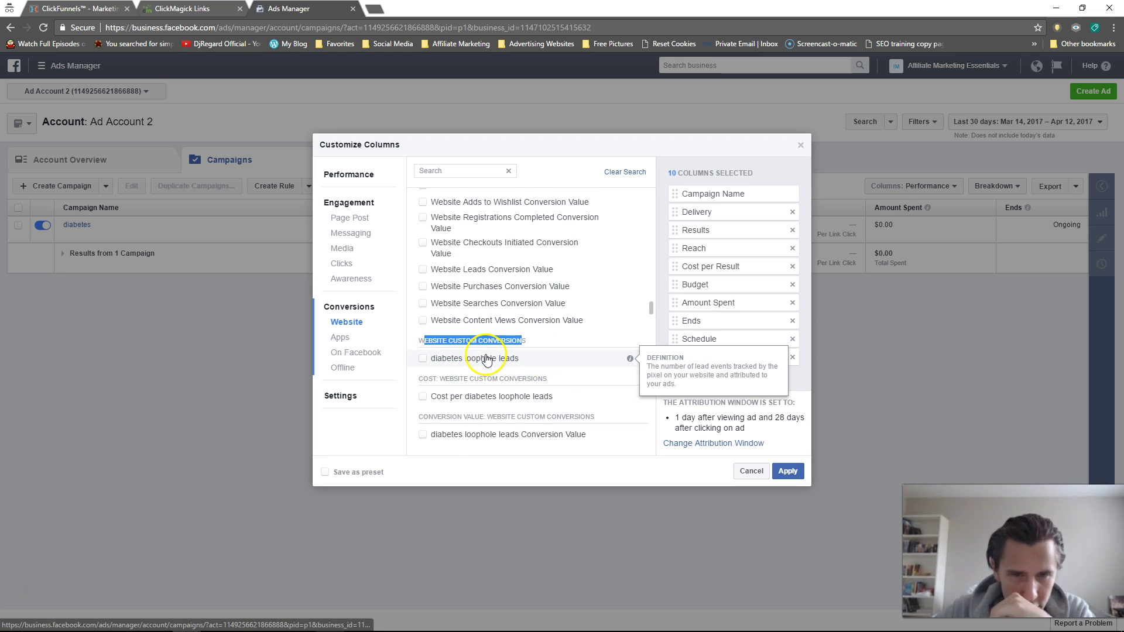
{"action": "scroll", "coordinate": [477, 354], "scroll_direction": "down", "scroll_amount": 2}
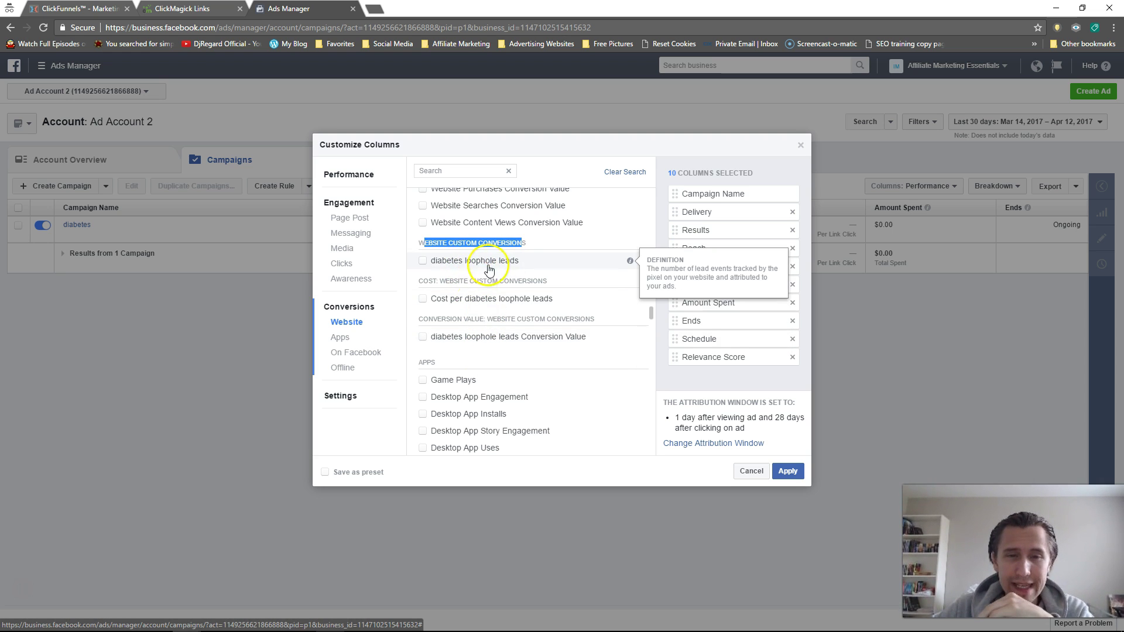
{"action": "scroll", "coordinate": [528, 365], "scroll_direction": "up", "scroll_amount": 2}
{"action": "scroll", "coordinate": [528, 364], "scroll_direction": "down", "scroll_amount": 2}
{"action": "left_click", "coordinate": [460, 242]}
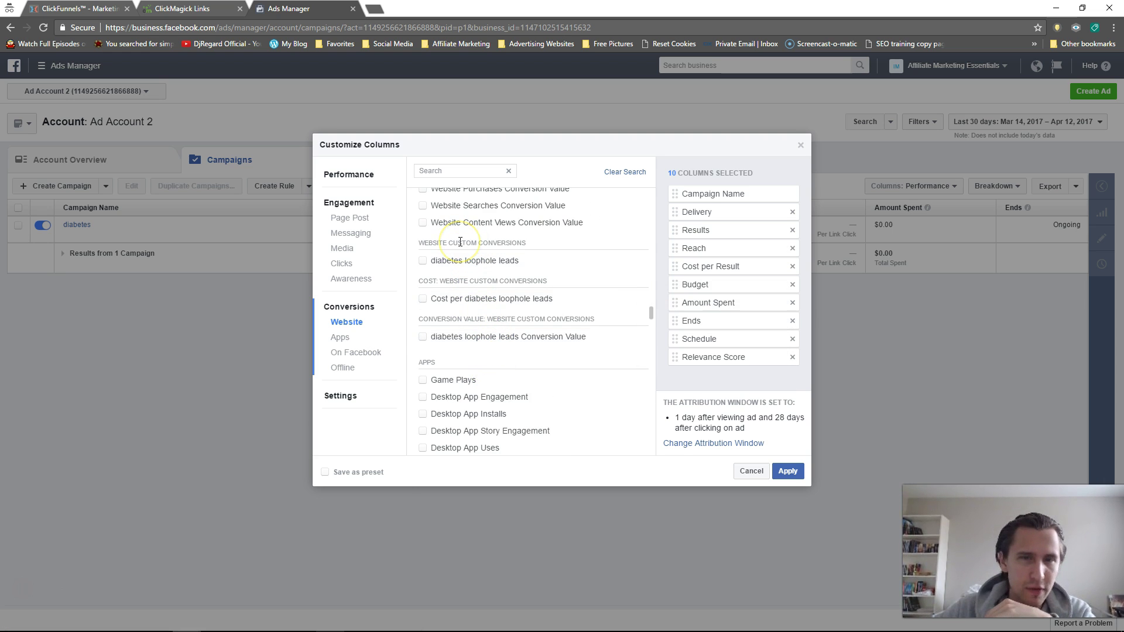
{"action": "mouse_move", "coordinate": [473, 271]}
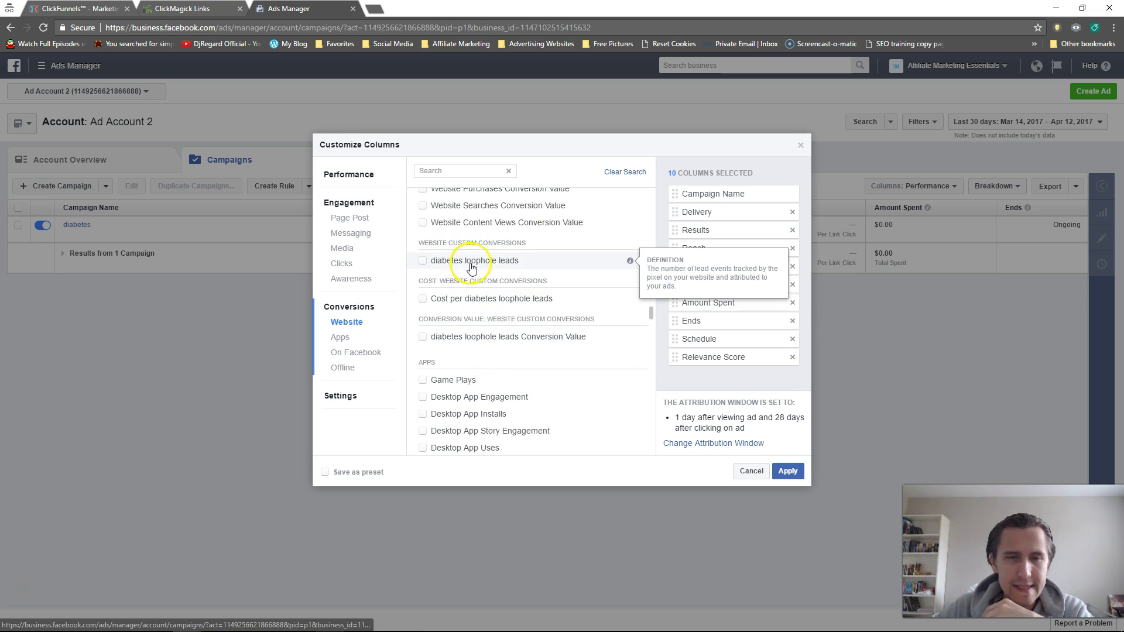
{"action": "scroll", "coordinate": [477, 316], "scroll_direction": "up", "scroll_amount": 4}
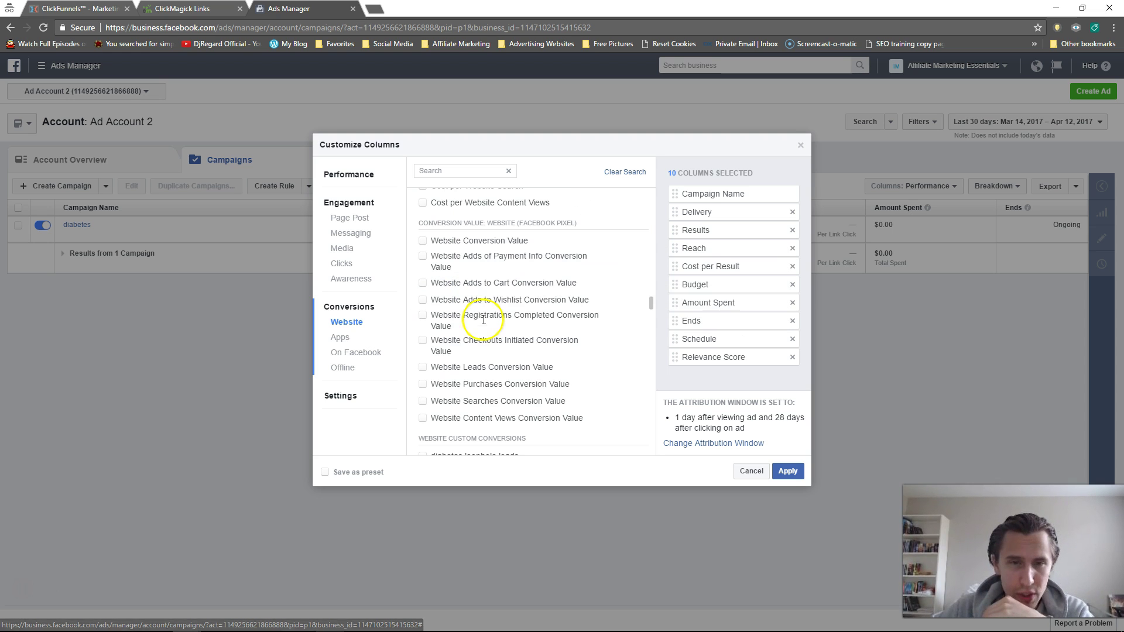
{"action": "mouse_move", "coordinate": [486, 391]}
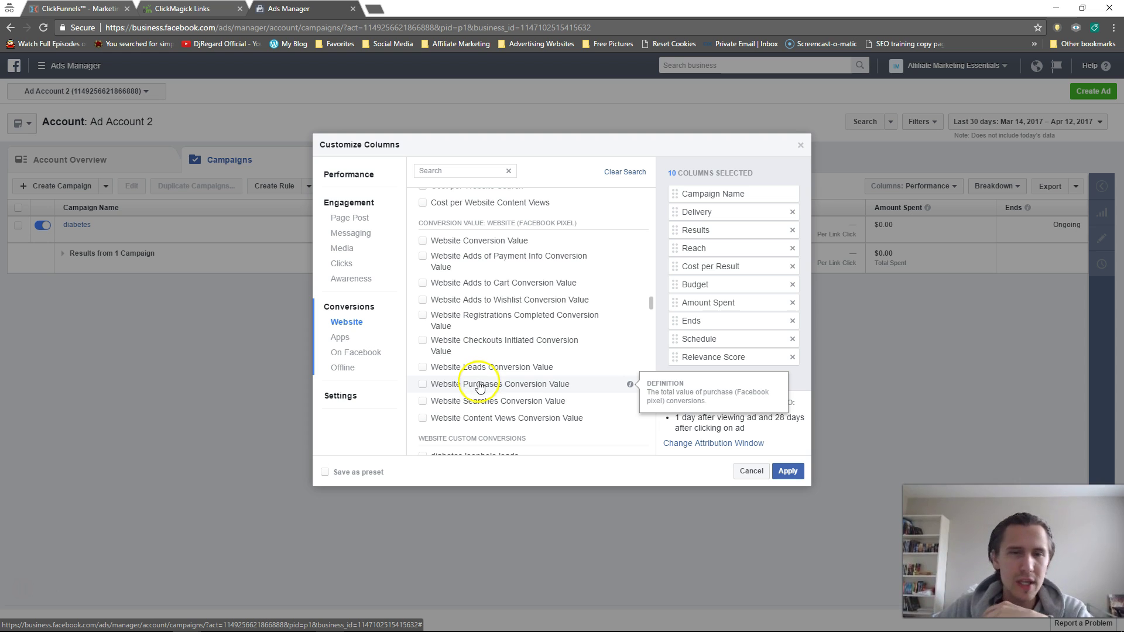
{"action": "scroll", "coordinate": [479, 387], "scroll_direction": "up", "scroll_amount": 6}
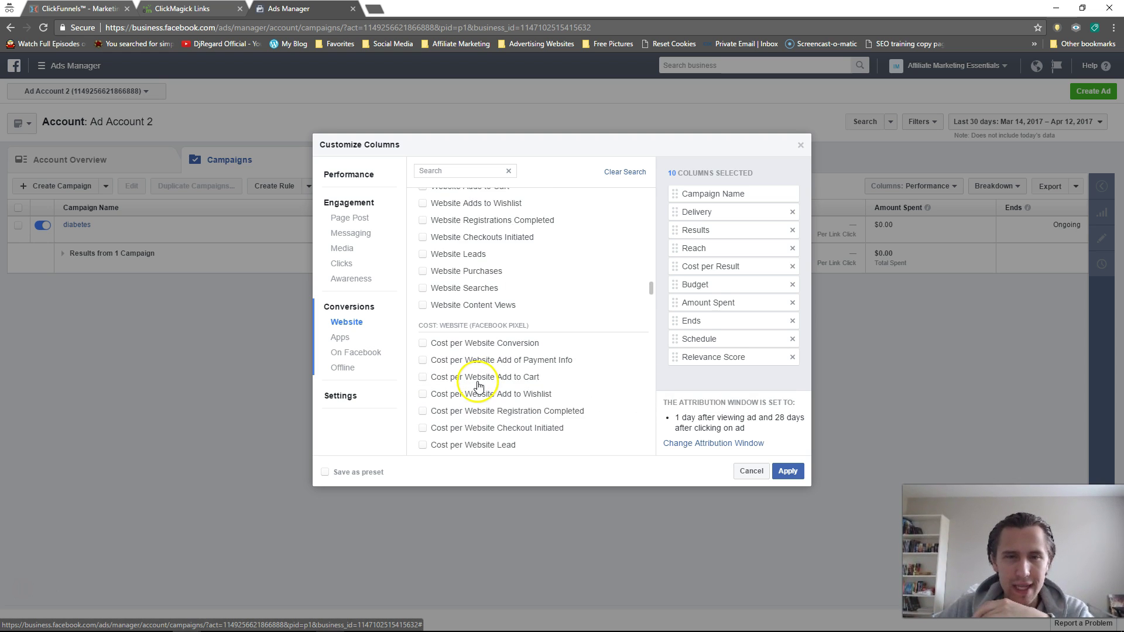
{"action": "scroll", "coordinate": [478, 385], "scroll_direction": "up", "scroll_amount": 3}
{"action": "key", "text": "Escape"}
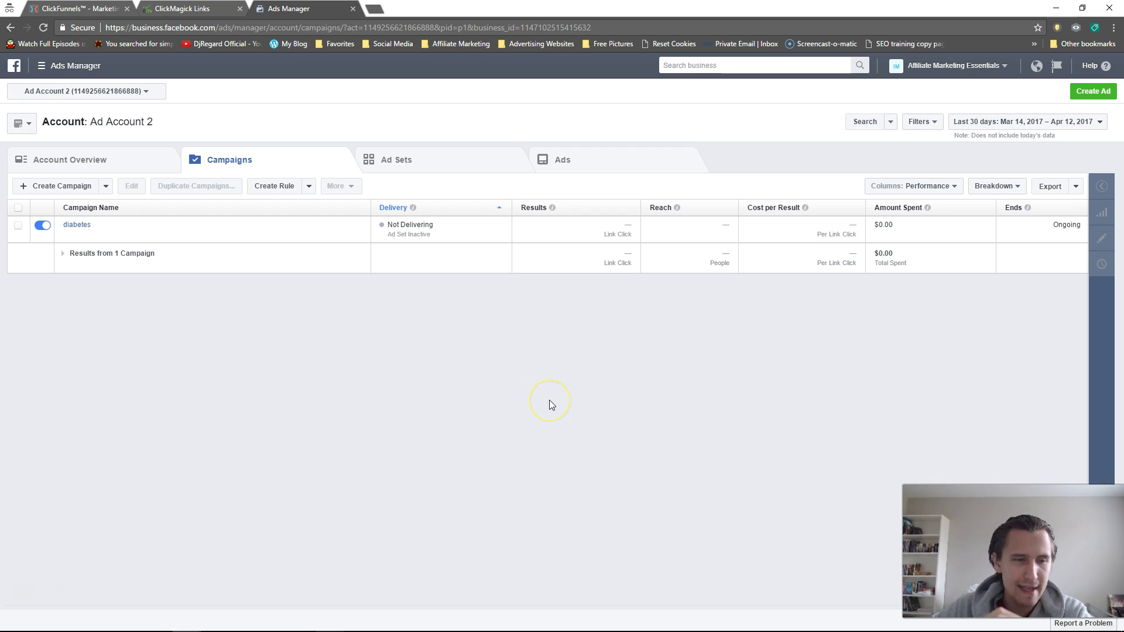